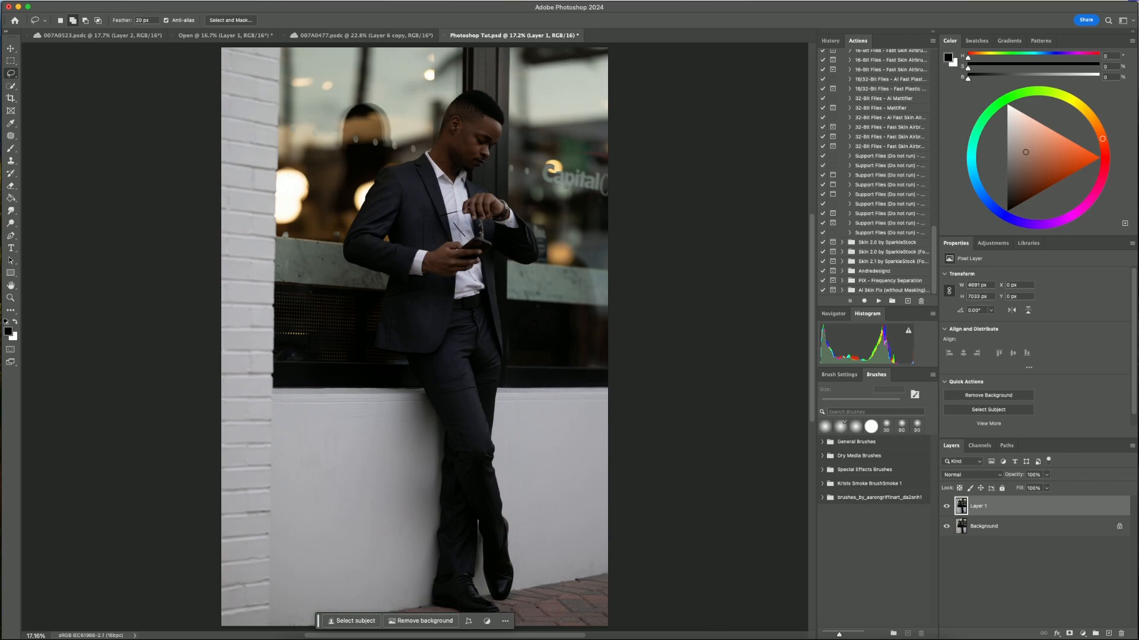
# Convert the document to the Display P3 profile with the image flattened, and duplicate the background onto a new layer
pyautogui.click(0, 0)
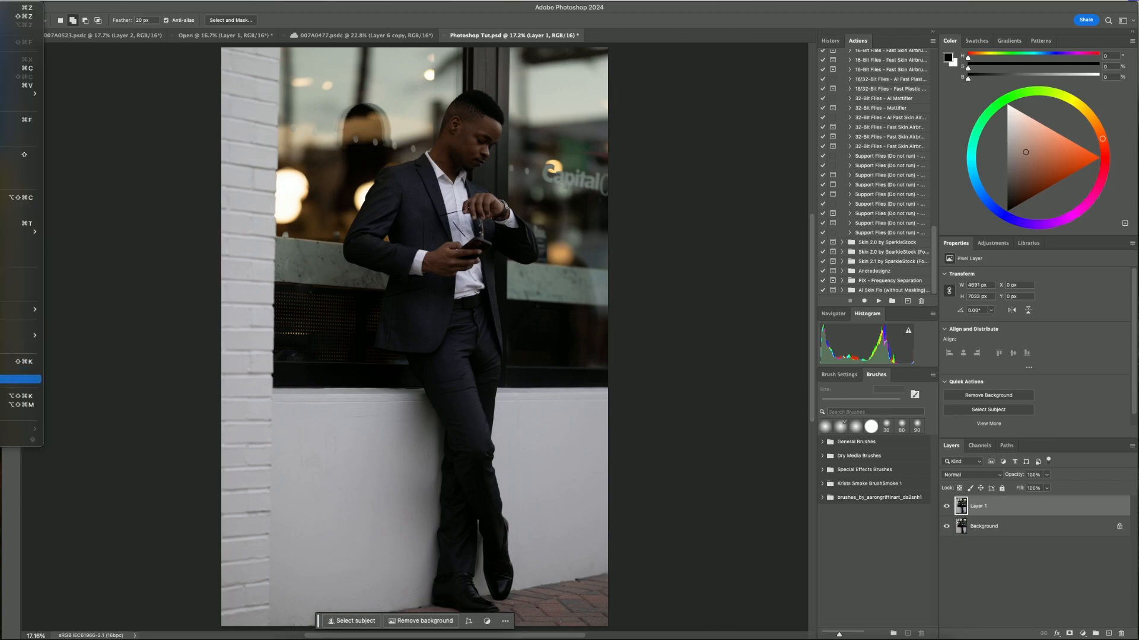
pyautogui.click(21, 379)
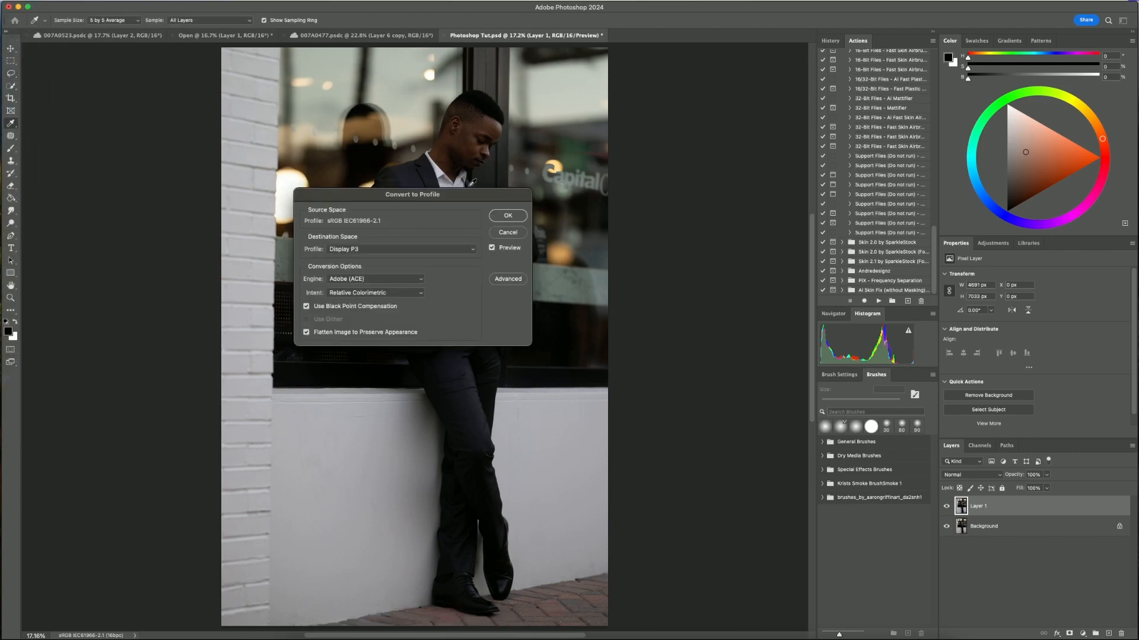
pyautogui.moveTo(469, 196); pyautogui.dragTo(497, 199)
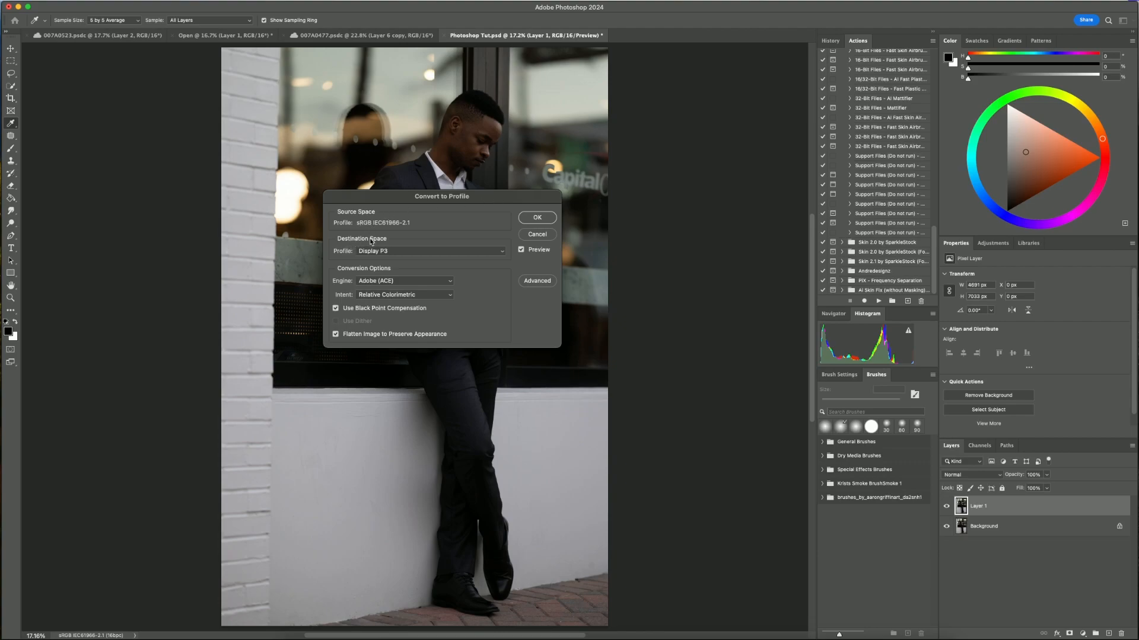
pyautogui.click(537, 218)
pyautogui.press('l')
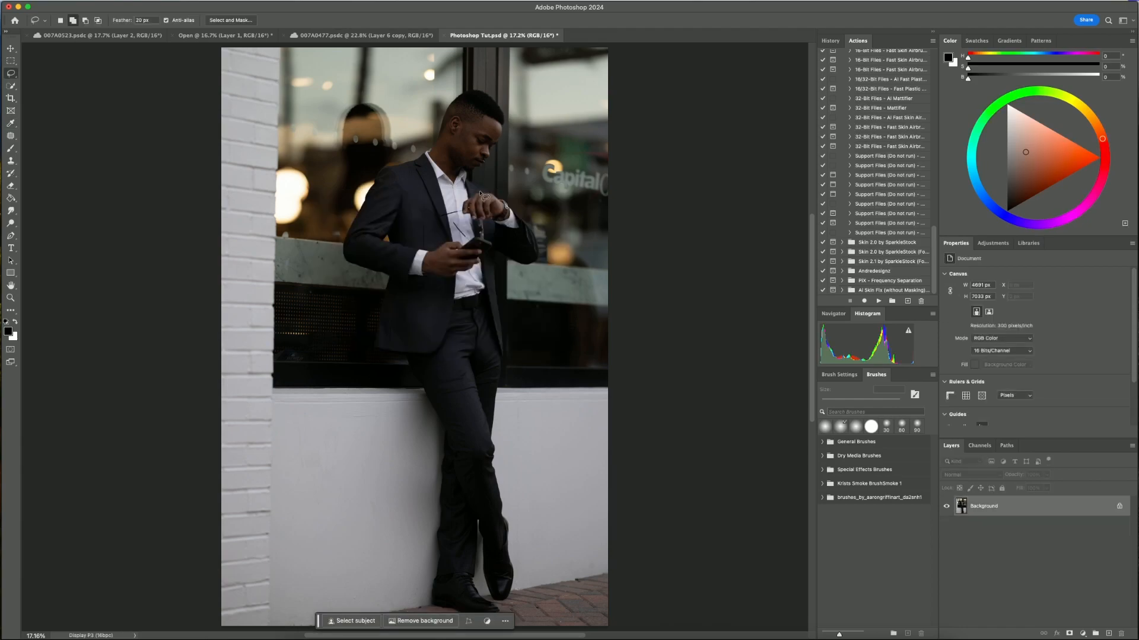
pyautogui.press('super+j')
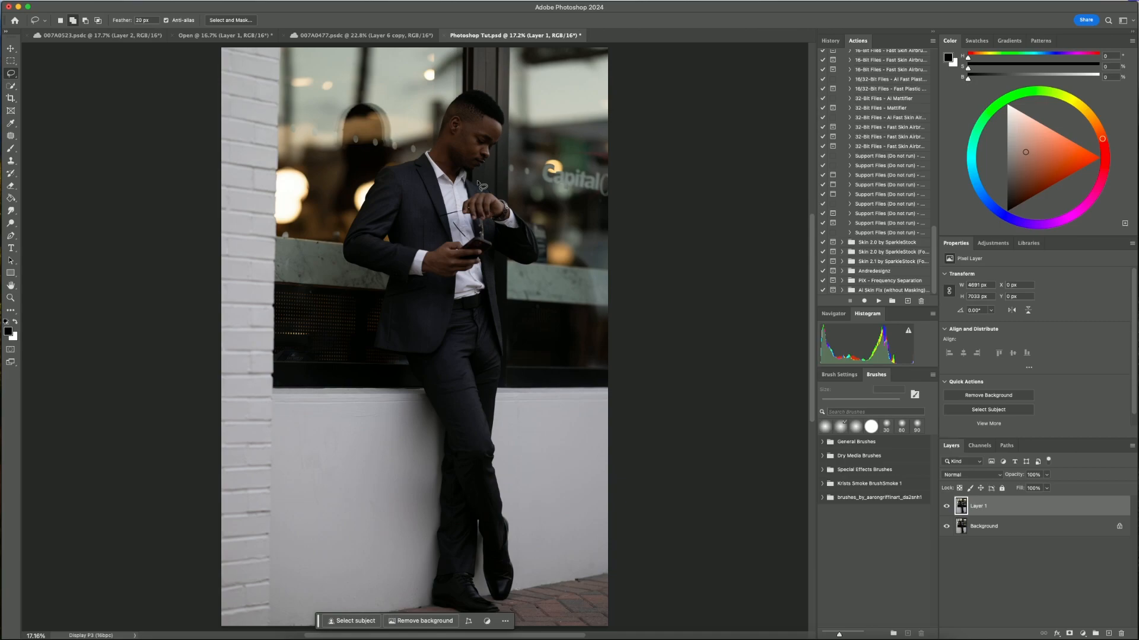
pyautogui.click(54, 1)
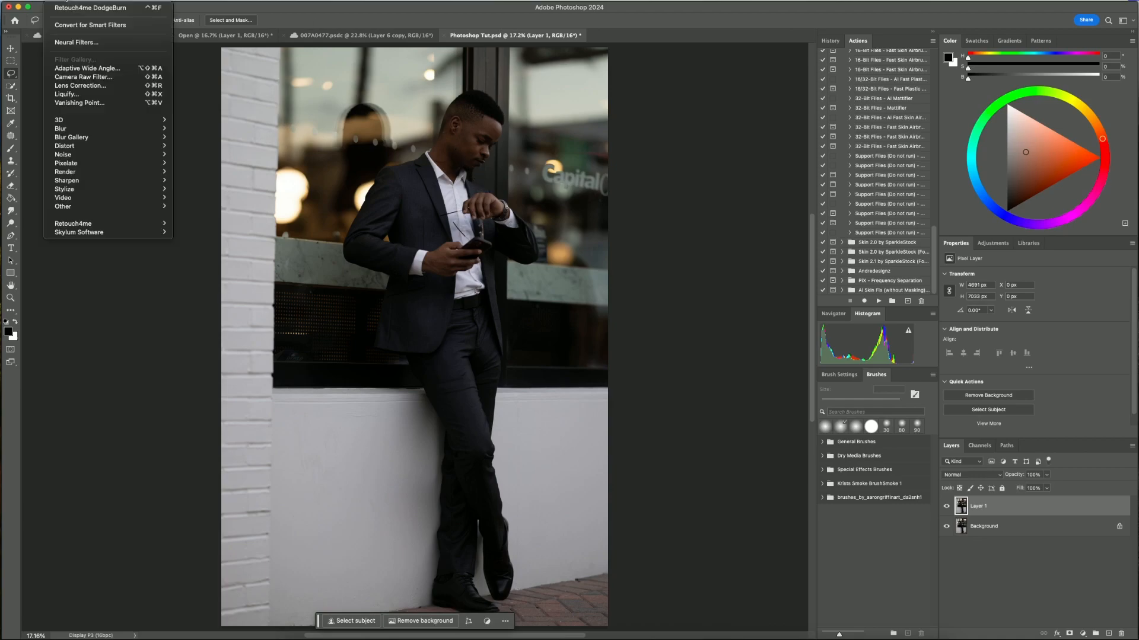
pyautogui.moveTo(62, 3)
pyautogui.click(83, 77)
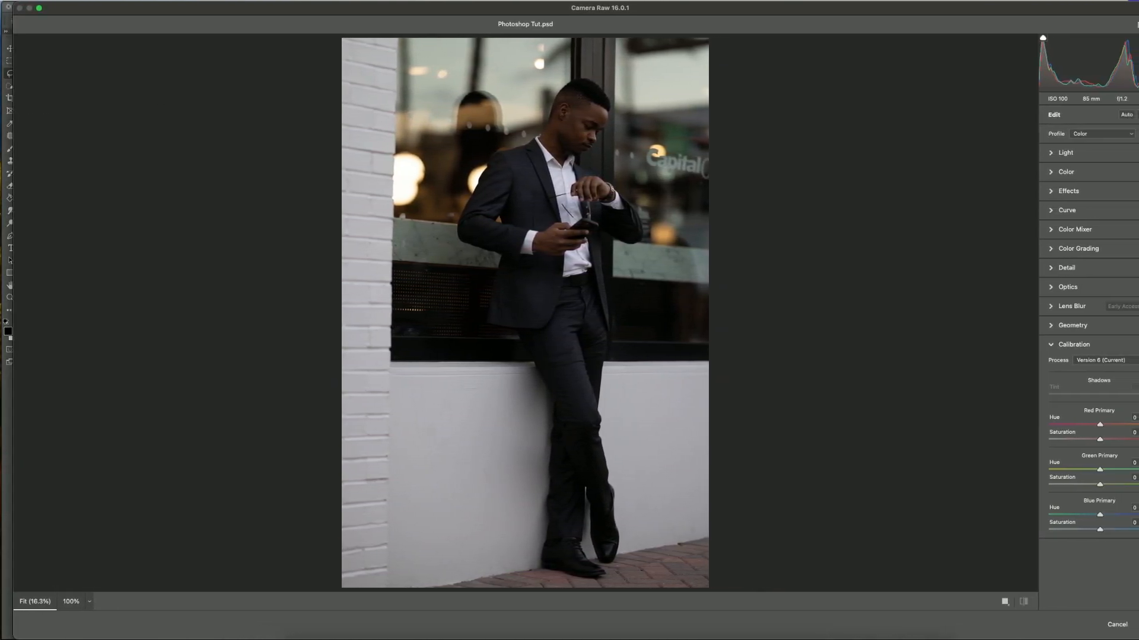
pyautogui.moveTo(1119, 196)
pyautogui.mouseDown()
pyautogui.moveTo(1109, 194)
pyautogui.moveTo(1131, 191)
pyautogui.mouseUp()
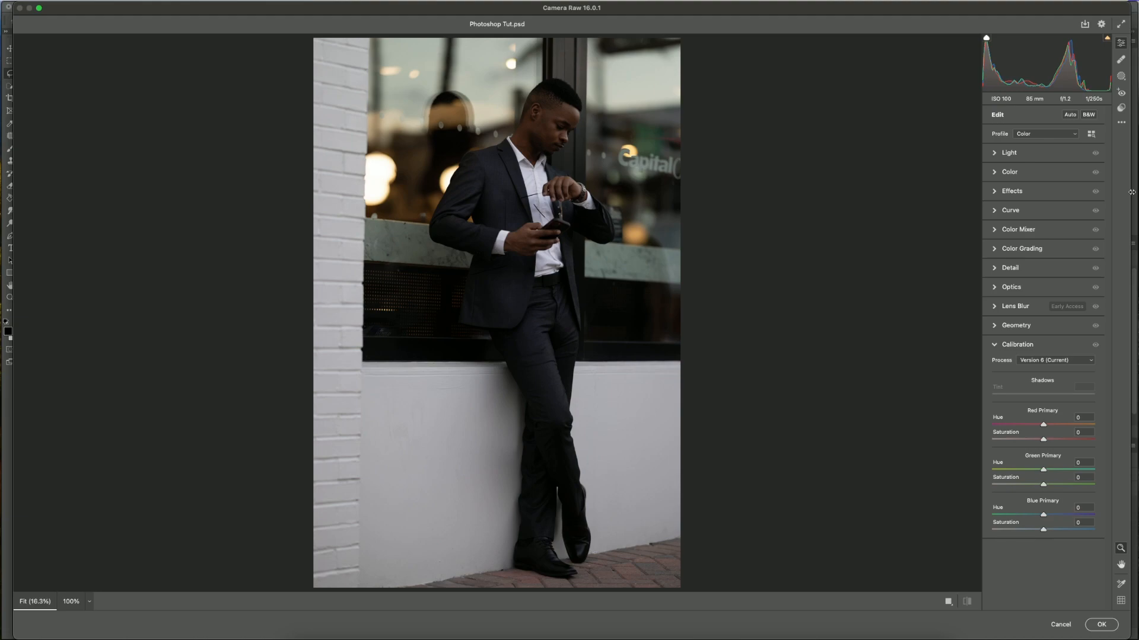
pyautogui.click(1059, 626)
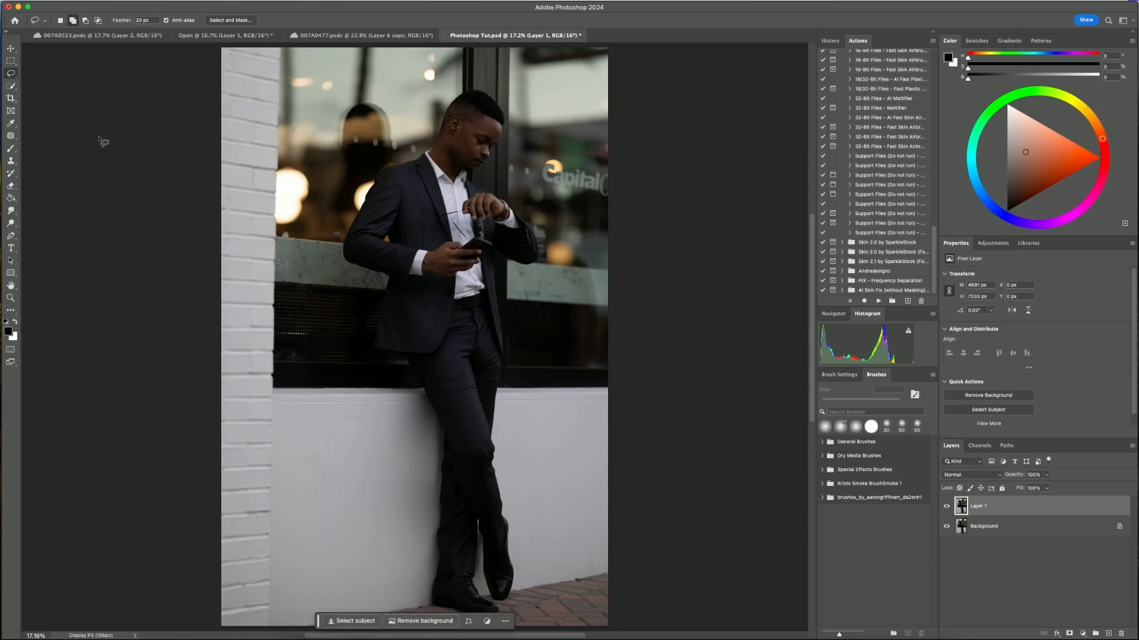
# Check the photo's composition with the Crop tool's Golden Spiral overlay, keeping the full frame
pyautogui.click(11, 98)
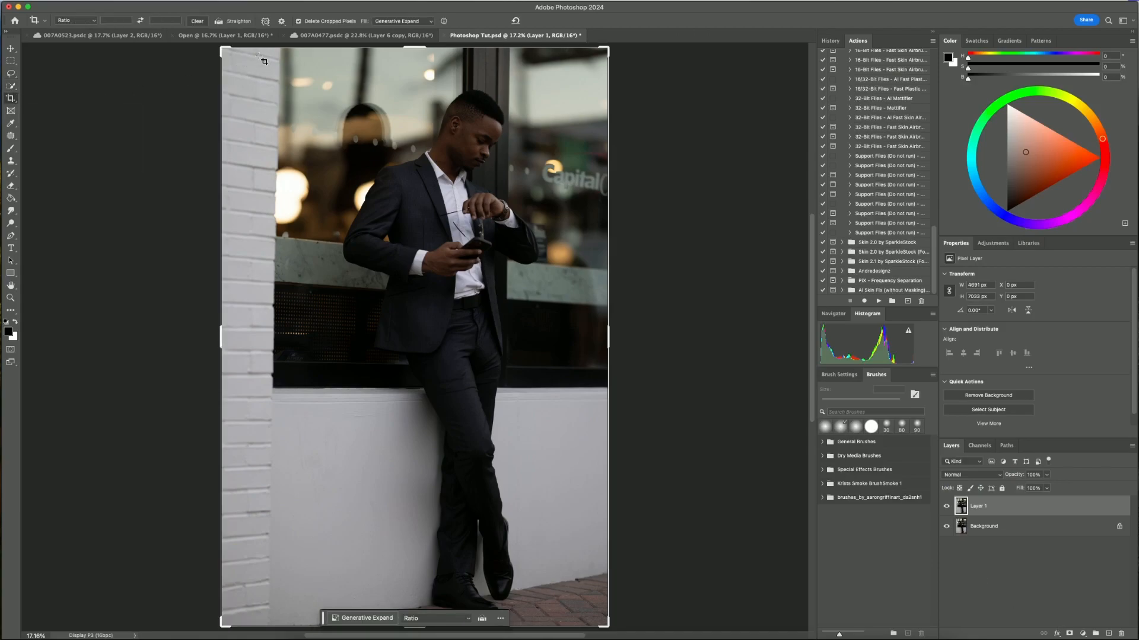
pyautogui.click(221, 344)
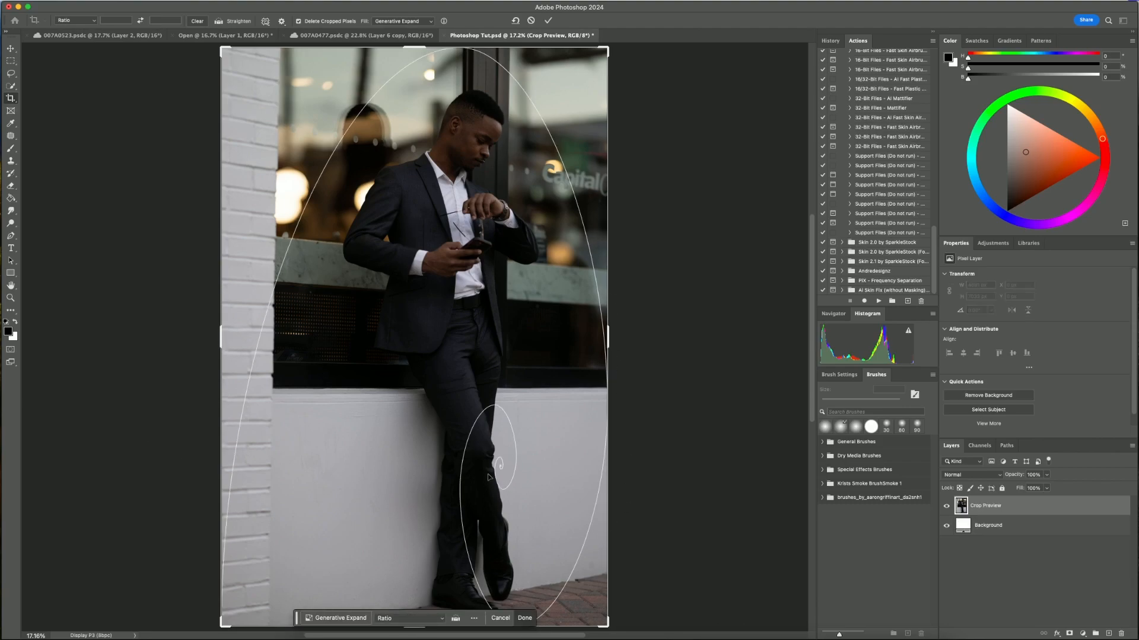
pyautogui.click(265, 21)
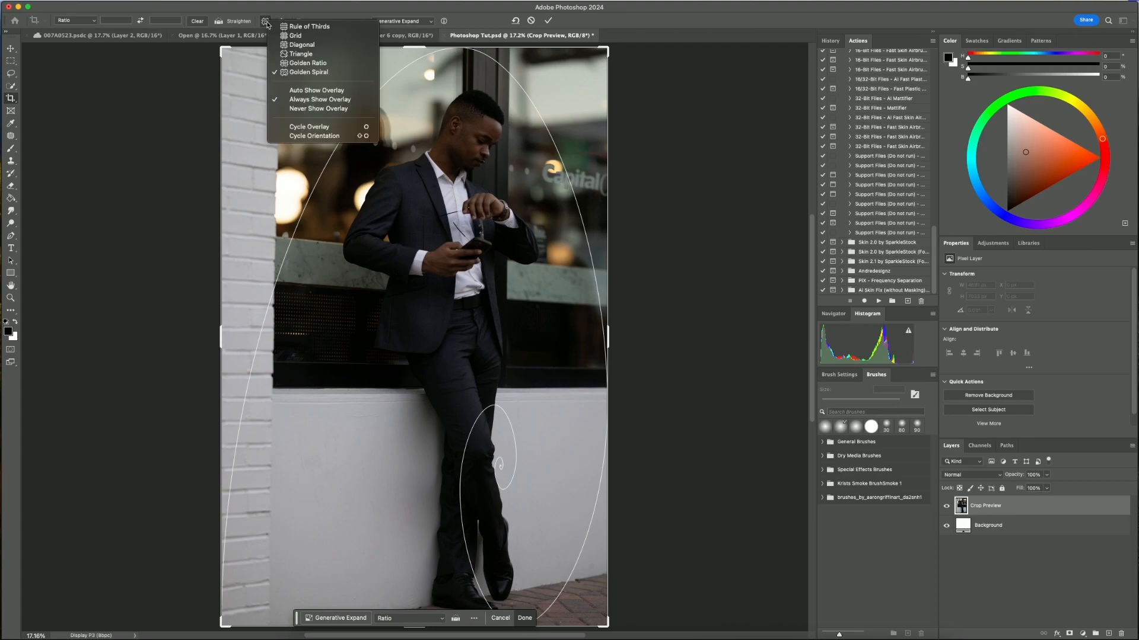
pyautogui.click(299, 73)
pyautogui.press('Return')
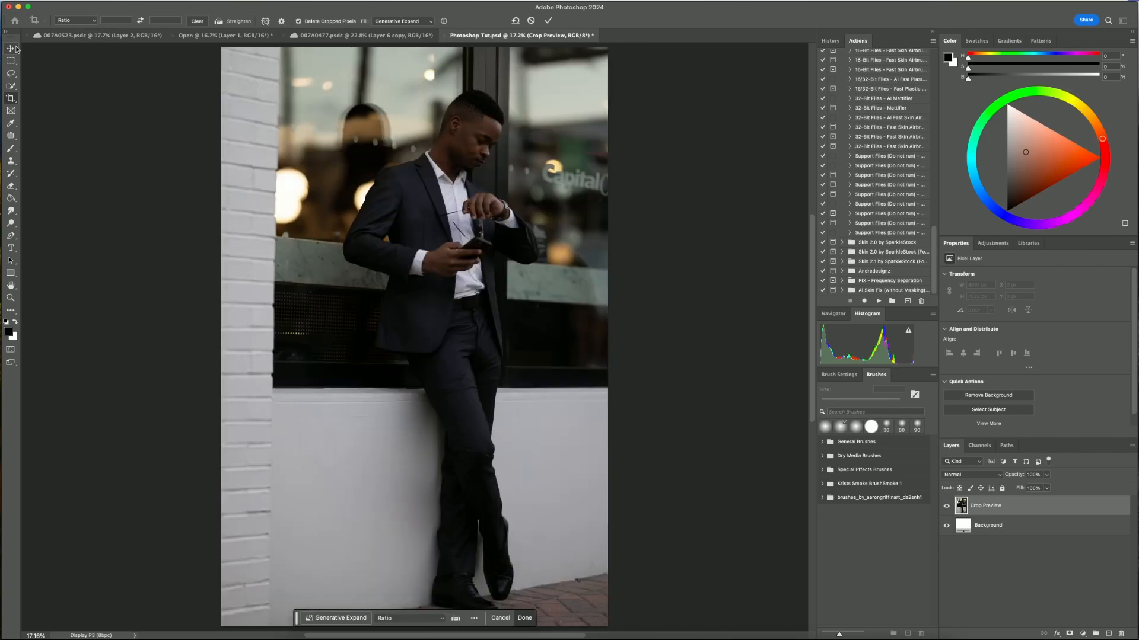
# Start the Camera Raw Filter on the duplicated layer and raise Exposure to +0.95
pyautogui.press('super+shift+a')
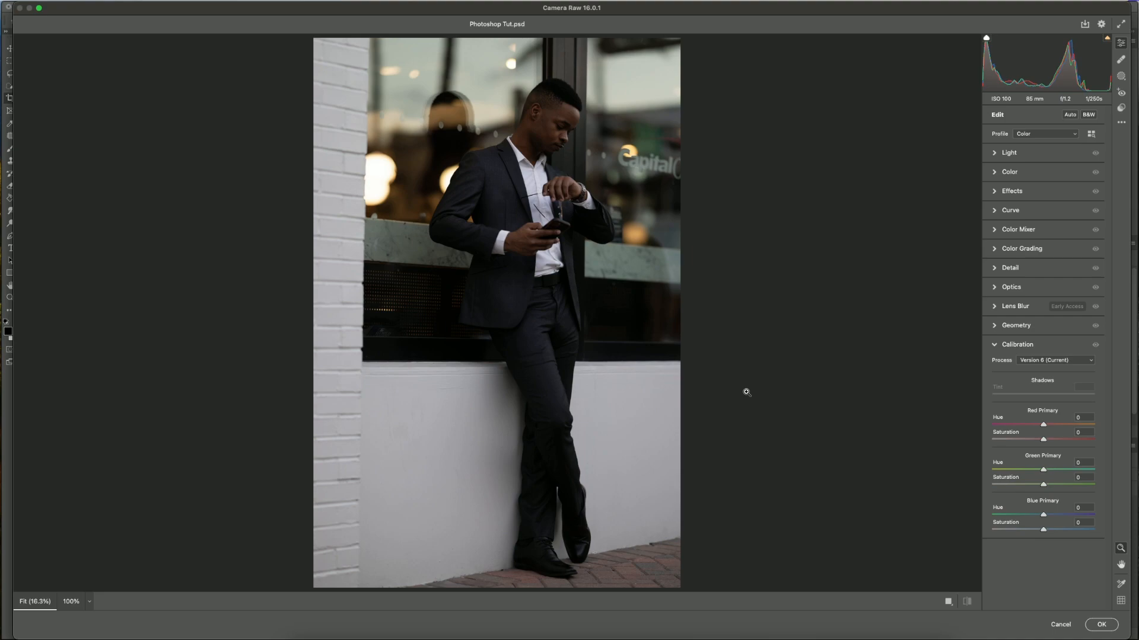
pyautogui.click(994, 153)
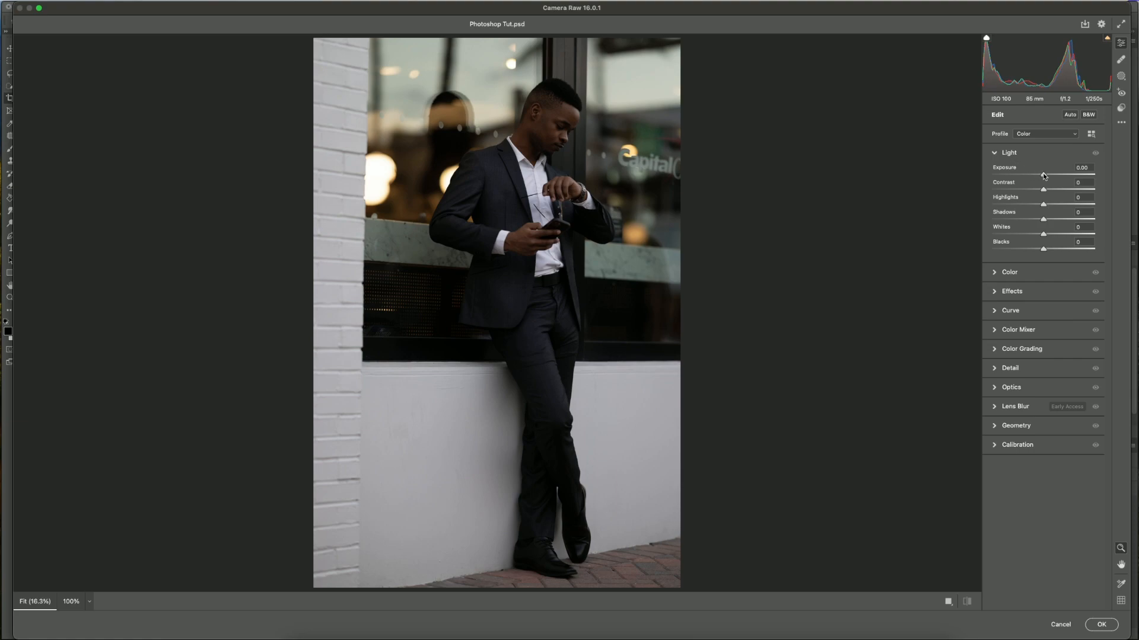
pyautogui.moveTo(1044, 176); pyautogui.dragTo(1048, 176)
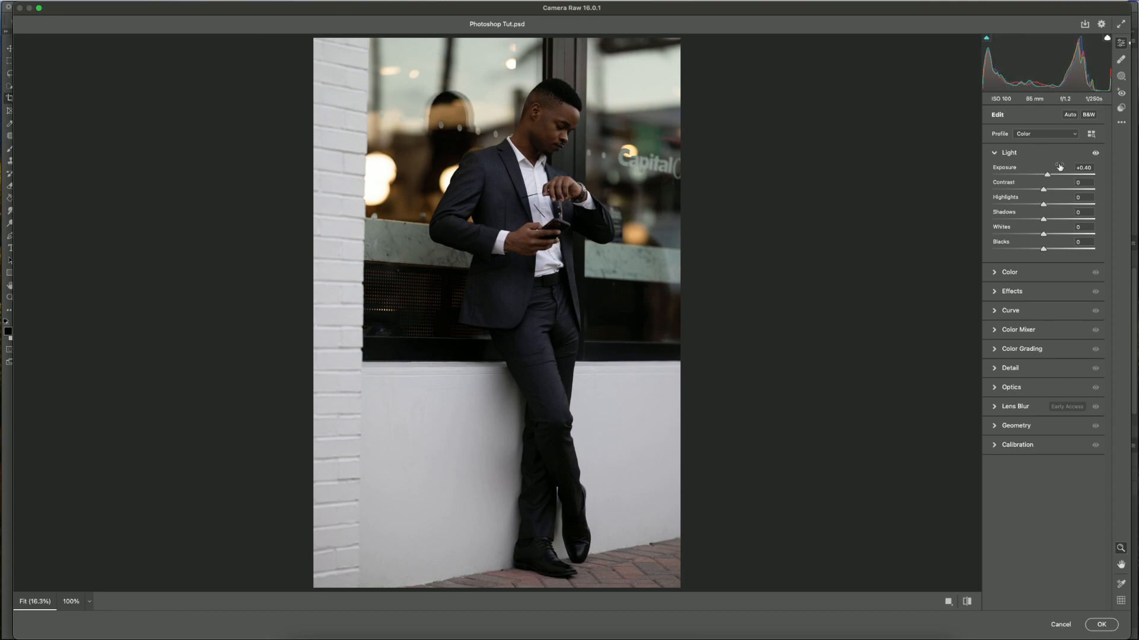
pyautogui.moveTo(1046, 176); pyautogui.dragTo(1052, 176)
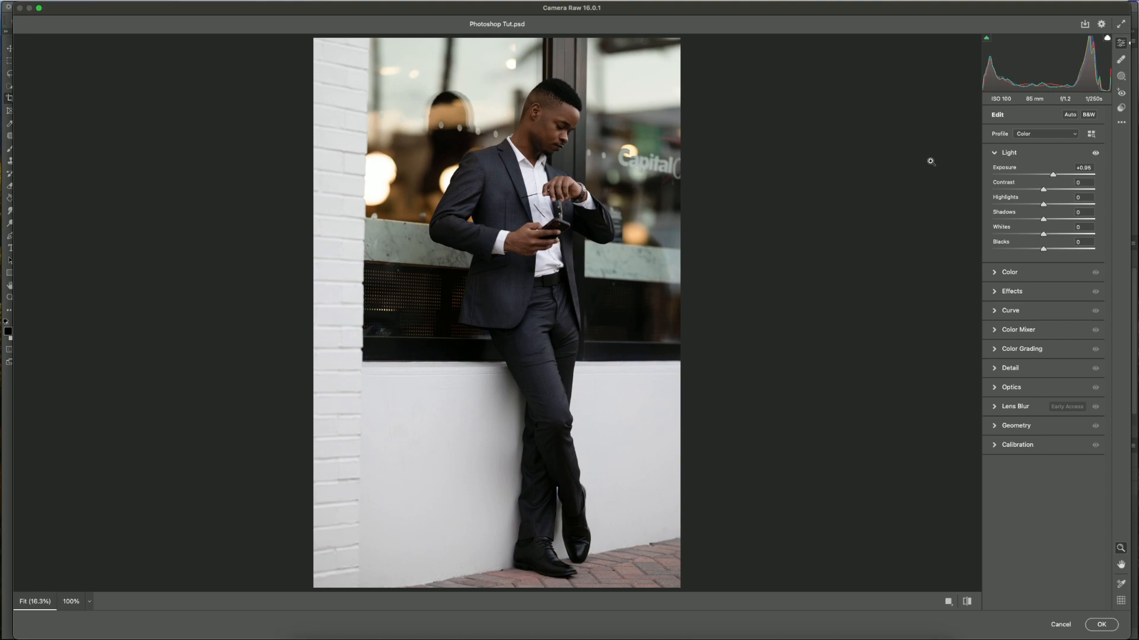
# Set Contrast to +5, Highlights to -33, Shadows to +13, Whites to +8 and Blacks to +8
pyautogui.moveTo(1042, 192); pyautogui.dragTo(1046, 191)
pyautogui.moveTo(1044, 206); pyautogui.dragTo(1027, 206)
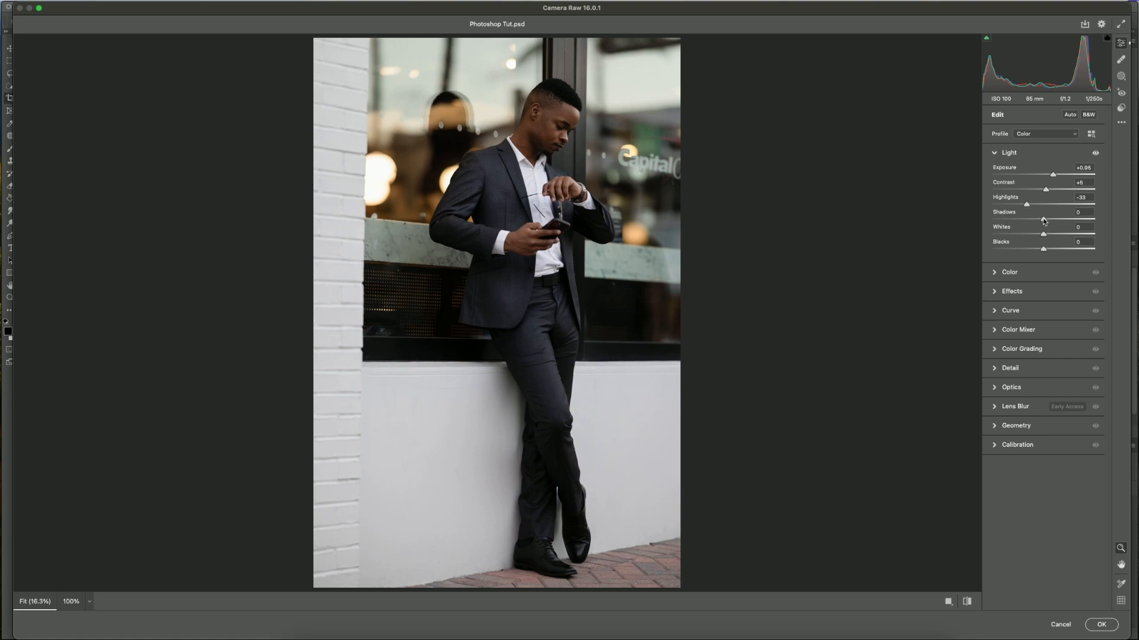
pyautogui.moveTo(1044, 221); pyautogui.dragTo(1051, 221)
pyautogui.moveTo(1043, 236); pyautogui.dragTo(1048, 236)
pyautogui.moveTo(1045, 251); pyautogui.dragTo(1049, 252)
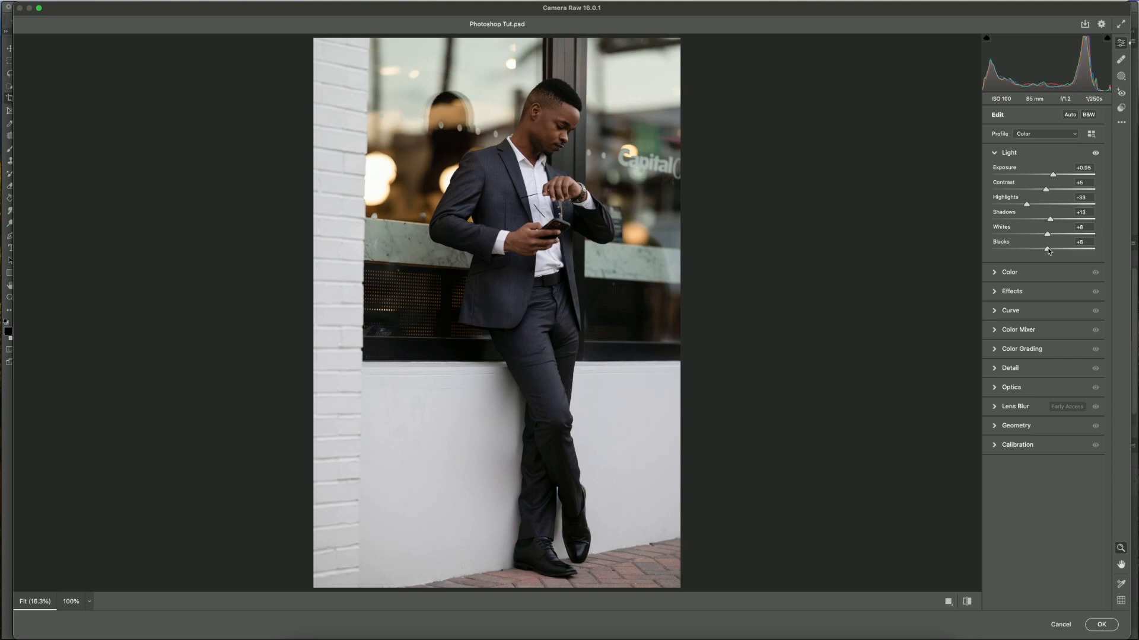
# Raise the photo's Vibrance slightly, keeping Temperature and Tint neutral
pyautogui.click(996, 271)
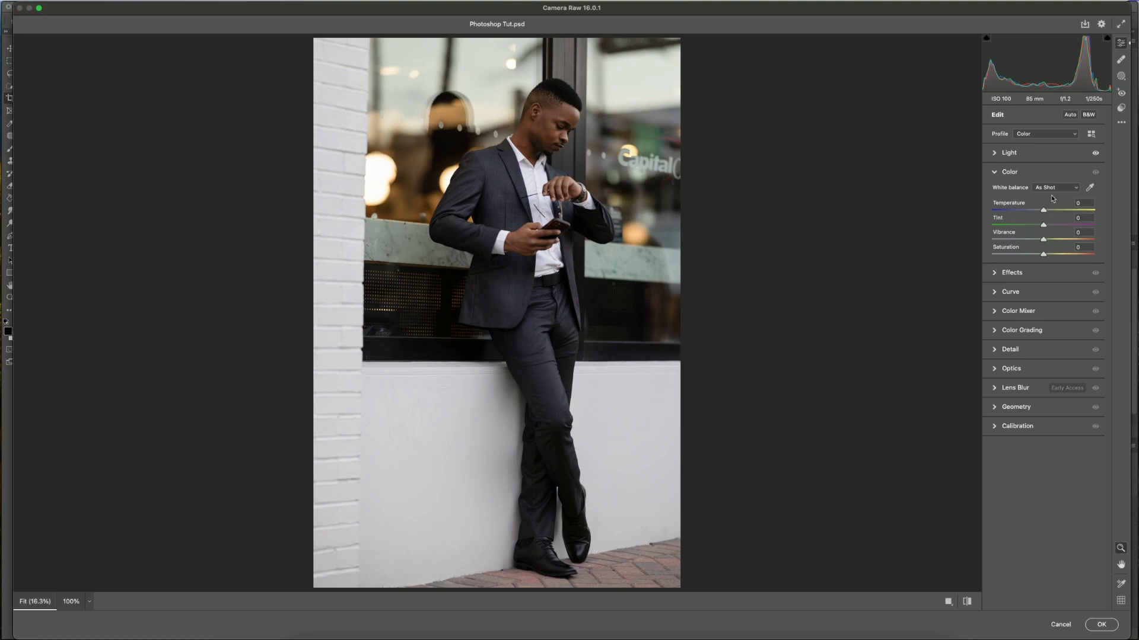
pyautogui.moveTo(1044, 212); pyautogui.dragTo(1044, 212)
pyautogui.moveTo(1044, 227); pyautogui.dragTo(1045, 227)
pyautogui.moveTo(1043, 240); pyautogui.dragTo(1047, 241)
# Set the effects to Texture +3, Clarity +1 and Vignette -8
pyautogui.click(995, 274)
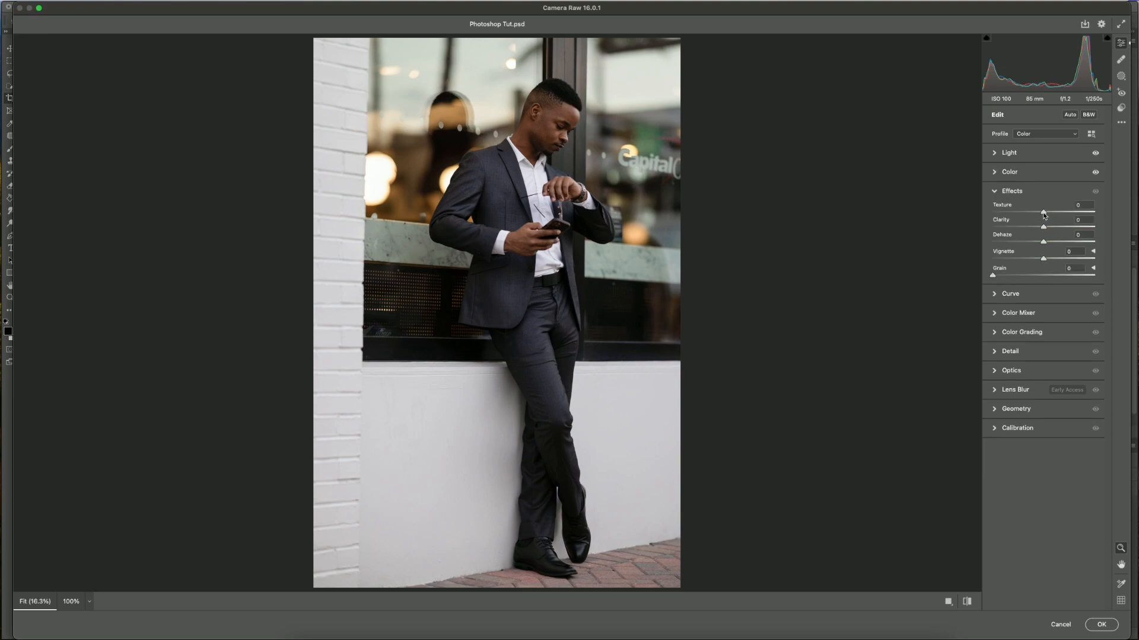
pyautogui.moveTo(1044, 215); pyautogui.dragTo(1044, 217)
pyautogui.moveTo(1043, 229); pyautogui.dragTo(1044, 230)
pyautogui.moveTo(1045, 214)
pyautogui.mouseDown()
pyautogui.moveTo(1092, 214)
pyautogui.moveTo(1044, 218)
pyautogui.mouseUp()
pyautogui.moveTo(1043, 260); pyautogui.dragTo(1039, 261)
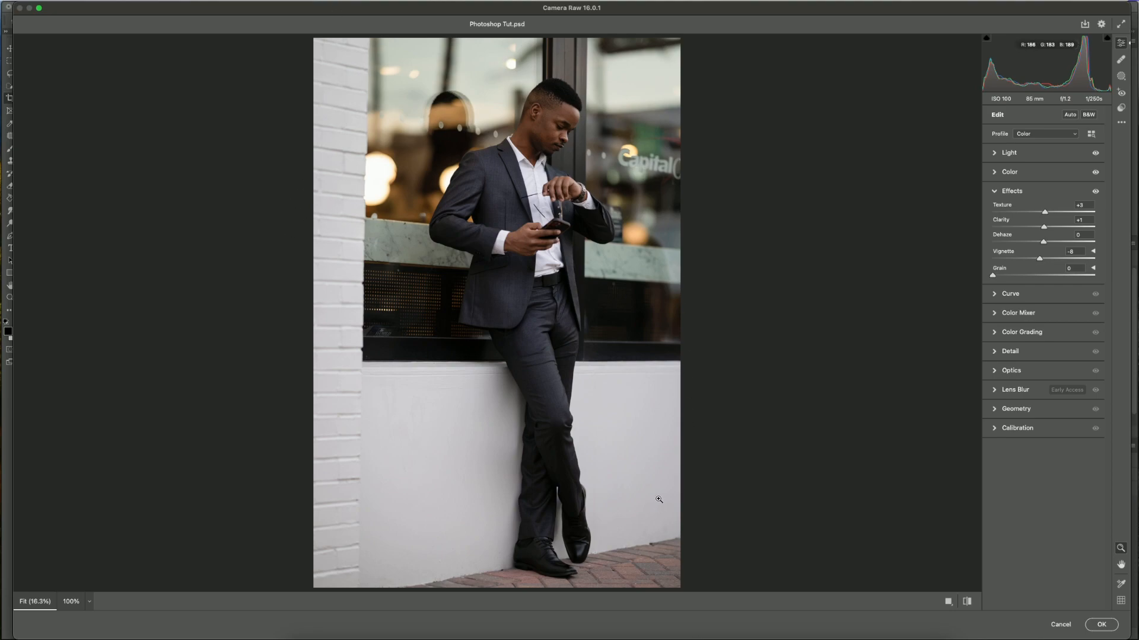
# Add a shadow point at input 64, output 62 and a highlight point to the point curve, and compare the photo without the curve
pyautogui.click(995, 296)
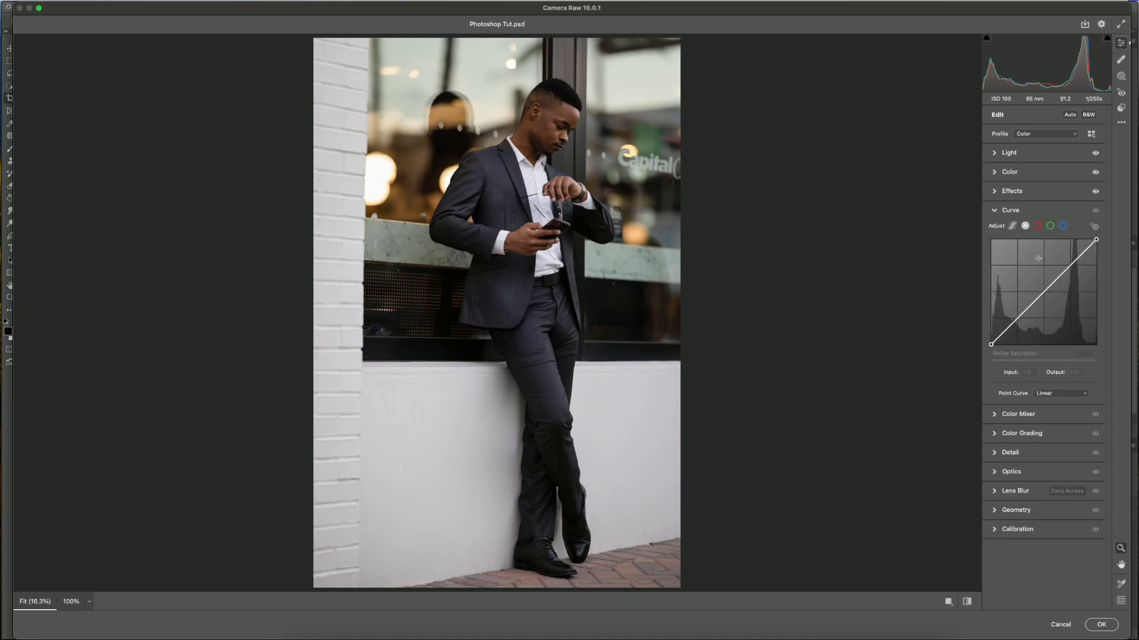
pyautogui.click(1013, 227)
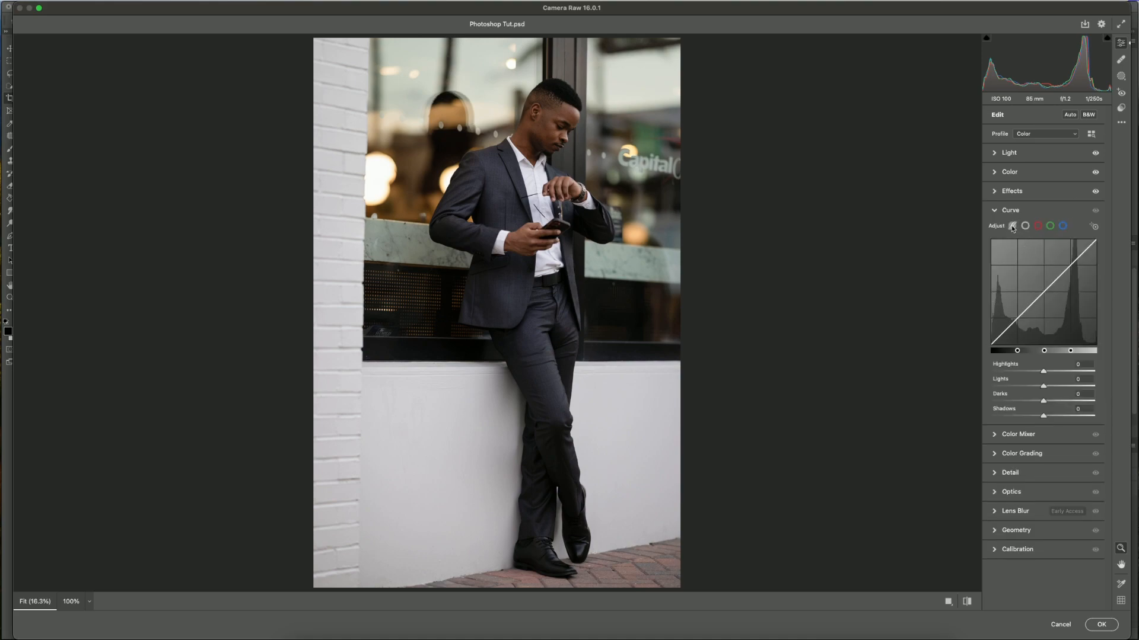
pyautogui.click(1026, 227)
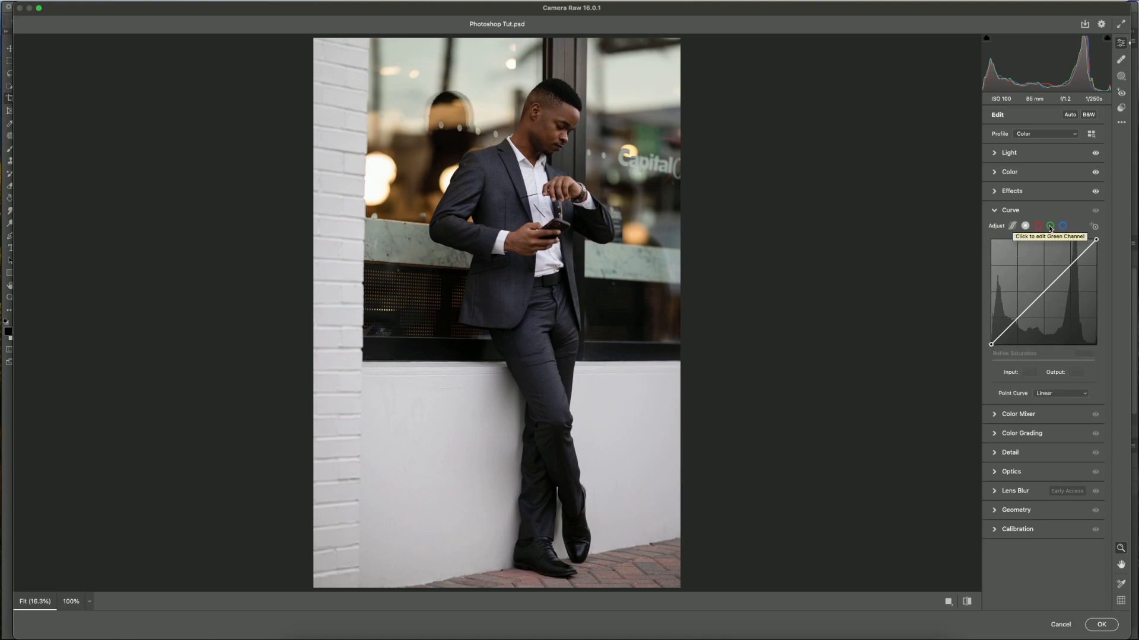
pyautogui.click(1017, 319)
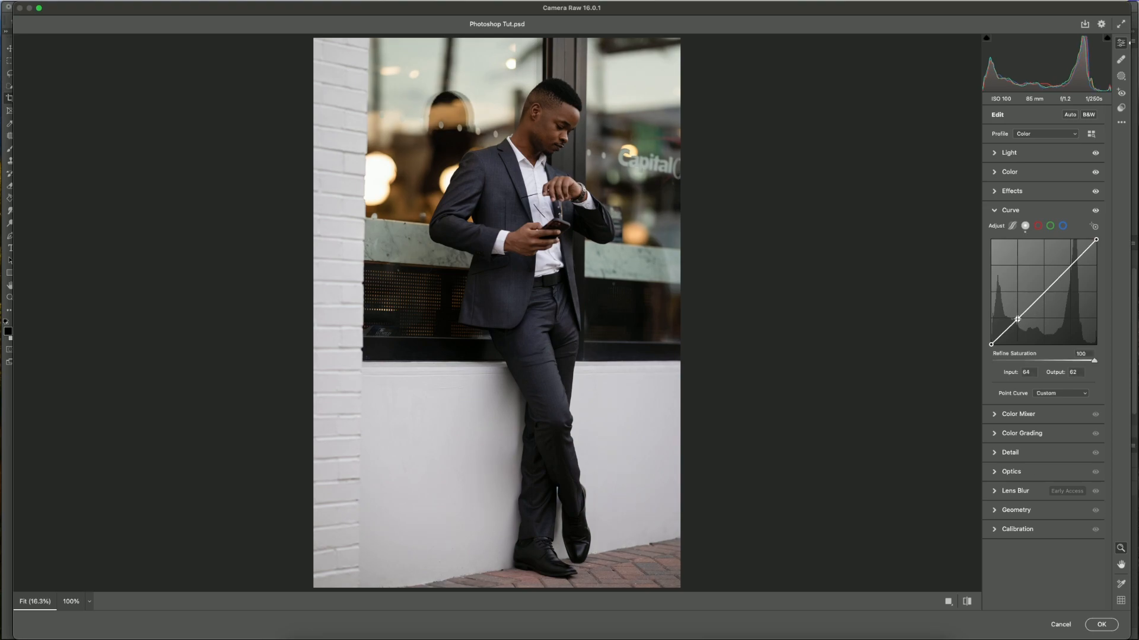
pyautogui.click(1071, 264)
pyautogui.moveTo(1072, 265); pyautogui.dragTo(1071, 264)
pyautogui.click(1095, 211)
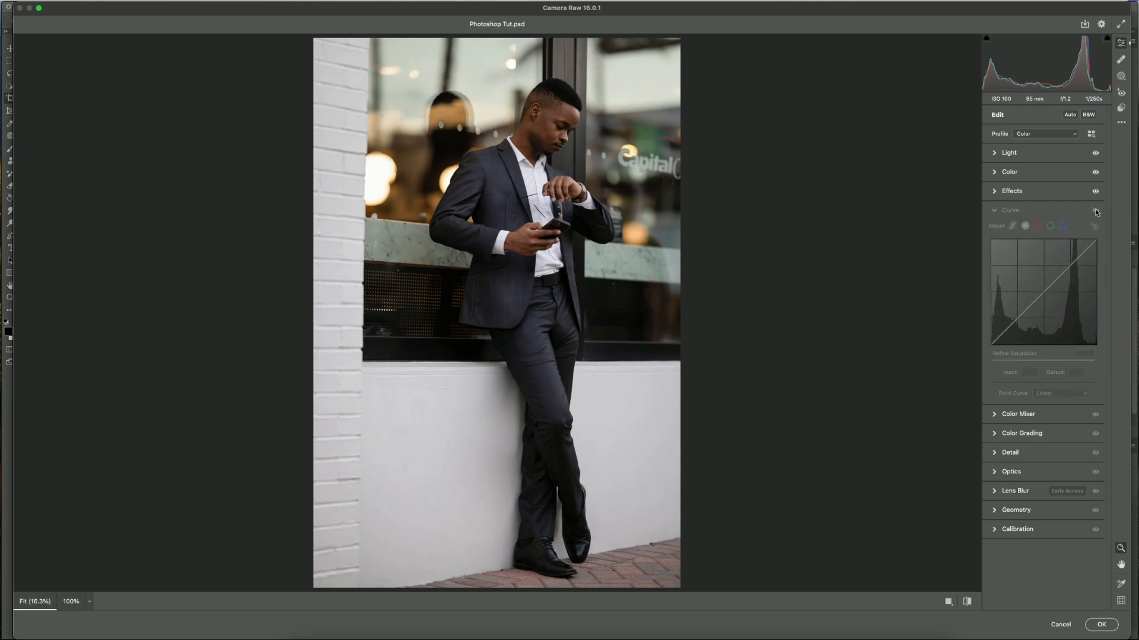
pyautogui.click(1095, 211)
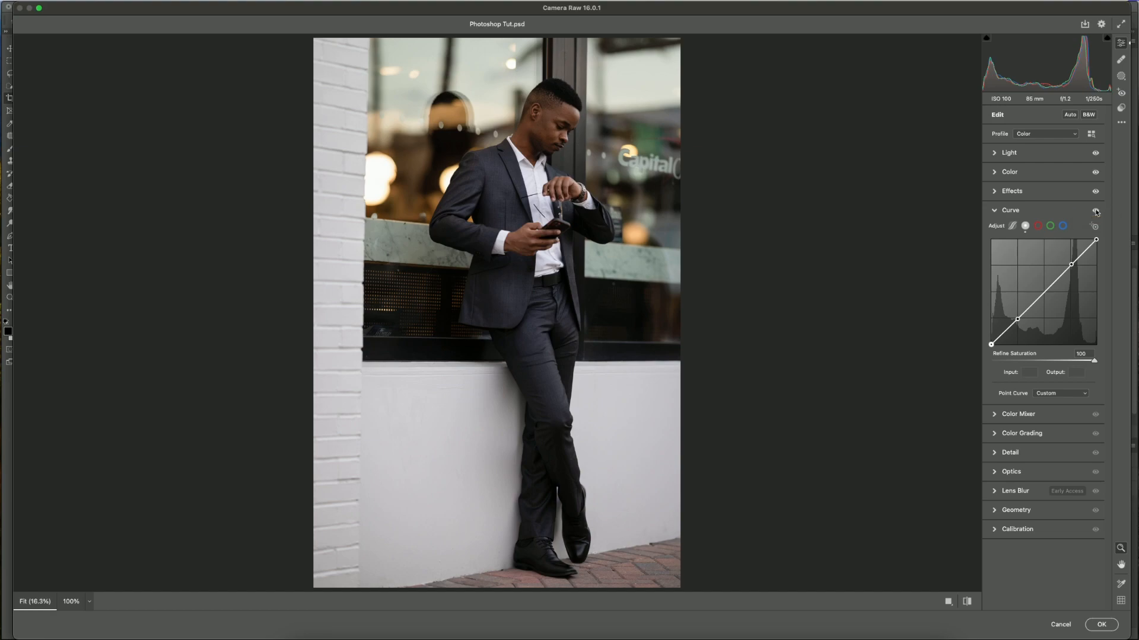
pyautogui.click(1095, 211)
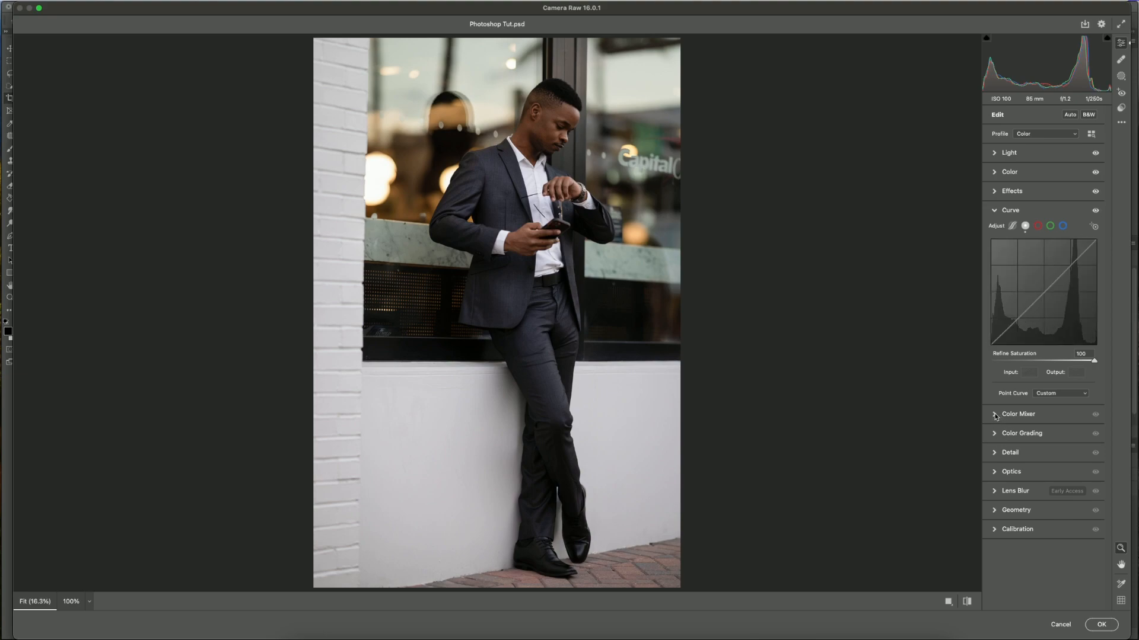
# Shift the Oranges hue to -3 in the Color Mixer
pyautogui.click(996, 414)
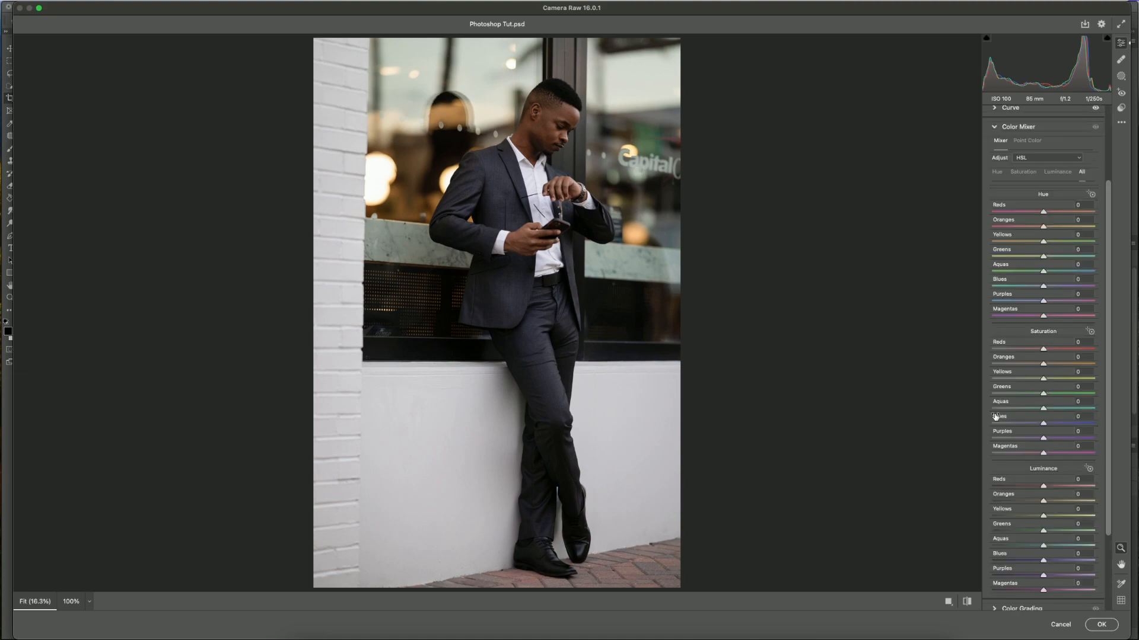
pyautogui.click(1090, 194)
pyautogui.moveTo(1043, 229); pyautogui.dragTo(1042, 229)
# Shift the Greens hue to -18 and compare the photo with the Color Mixer adjustments off and on
pyautogui.moveTo(647, 143)
pyautogui.mouseDown()
pyautogui.moveTo(705, 144)
pyautogui.moveTo(666, 145)
pyautogui.mouseUp()
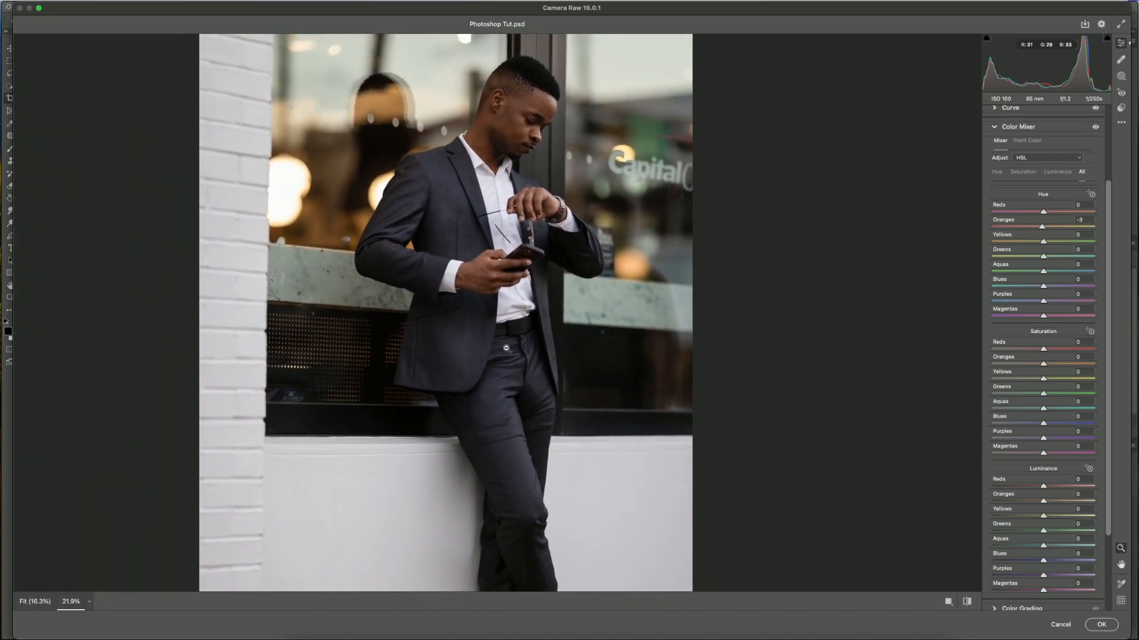
pyautogui.moveTo(378, 408); pyautogui.dragTo(360, 409)
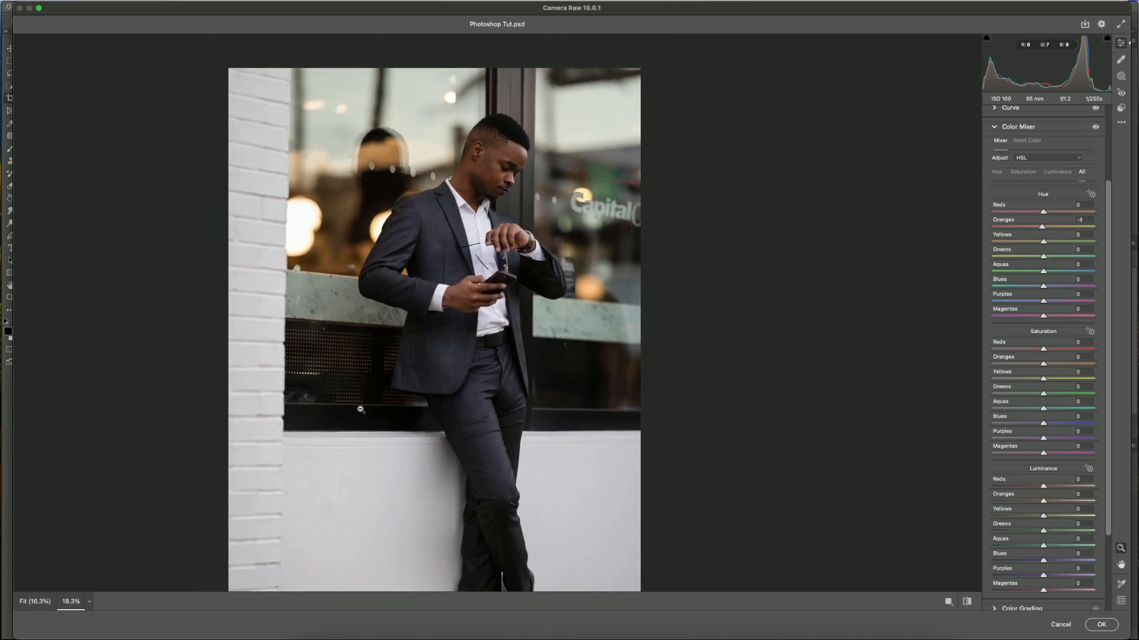
pyautogui.scroll(-2, 361, 409)
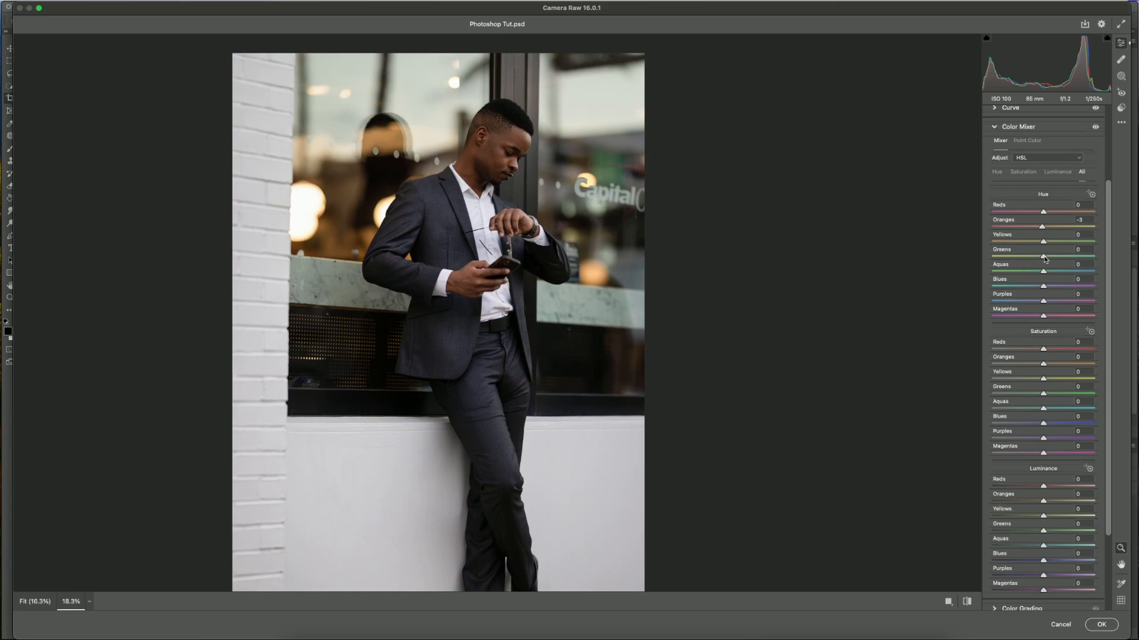
pyautogui.moveTo(1044, 259); pyautogui.dragTo(1034, 259)
pyautogui.moveTo(579, 152); pyautogui.dragTo(688, 177)
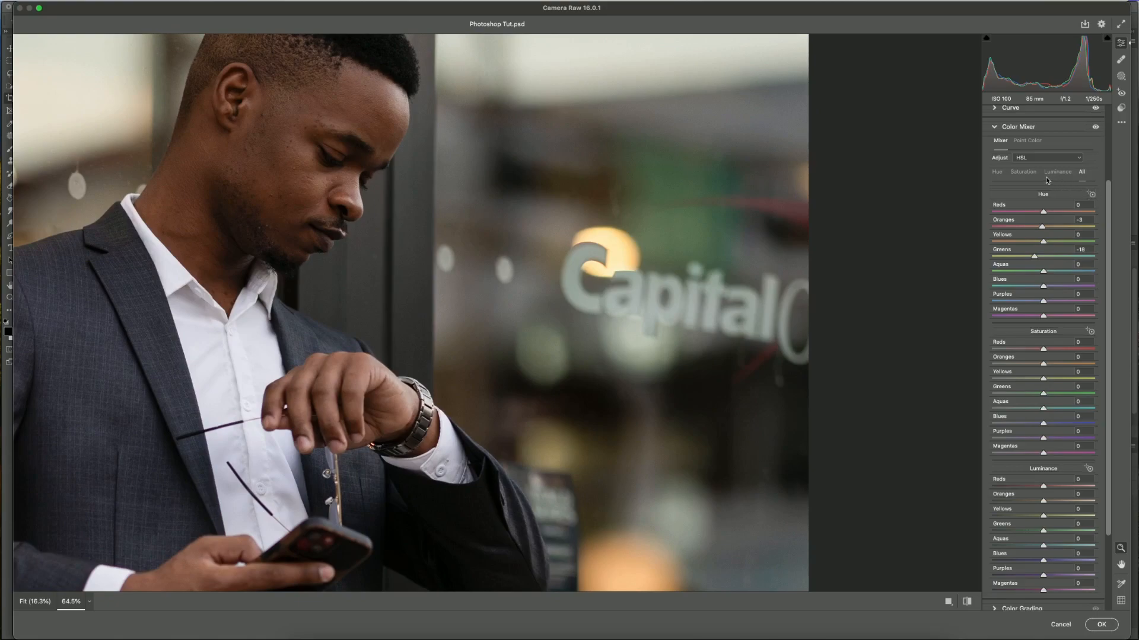
pyautogui.click(1095, 128)
pyautogui.click(1095, 128)
pyautogui.click(1095, 128)
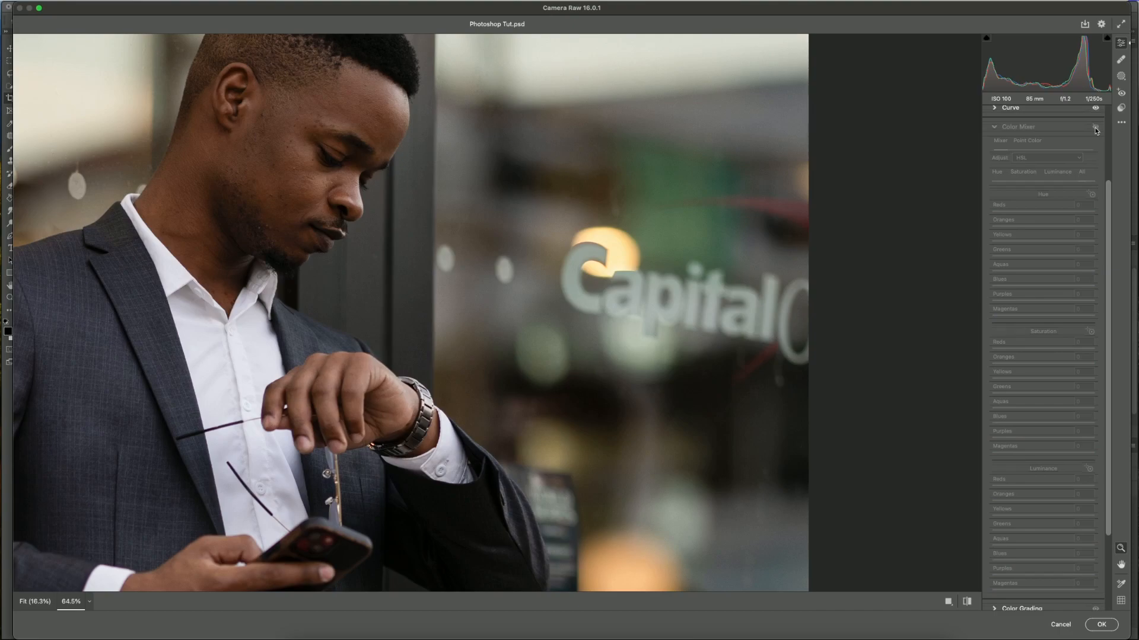
# Turn the Color Mixer adjustments back on and shift the Aquas hue to -2 and the Blues hue to +3
pyautogui.click(1096, 128)
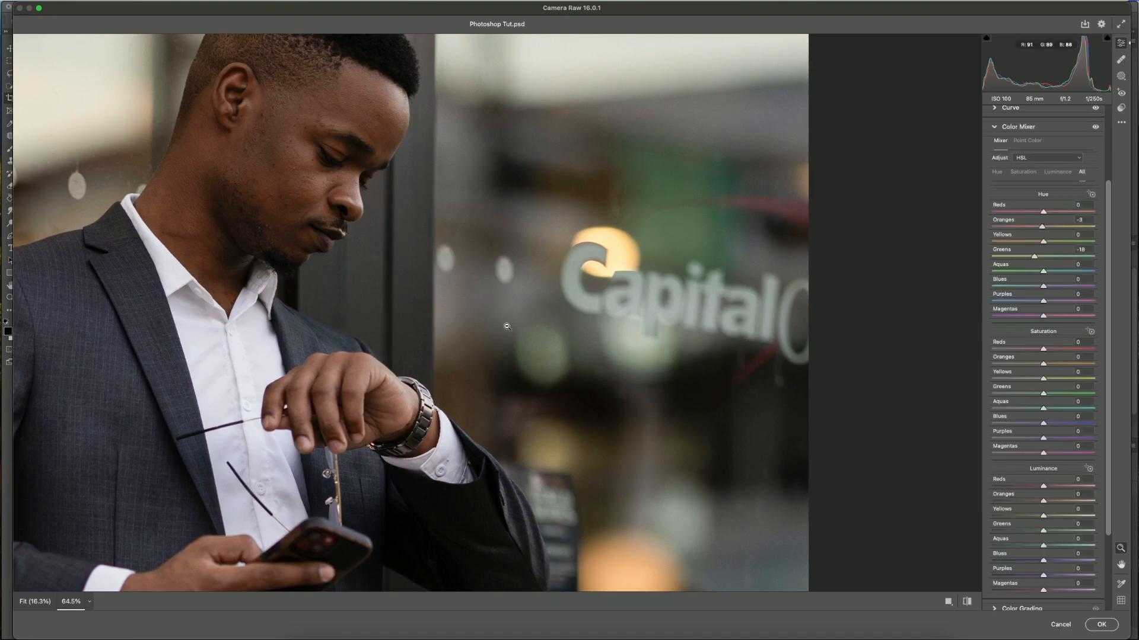
pyautogui.moveTo(117, 347); pyautogui.dragTo(151, 332)
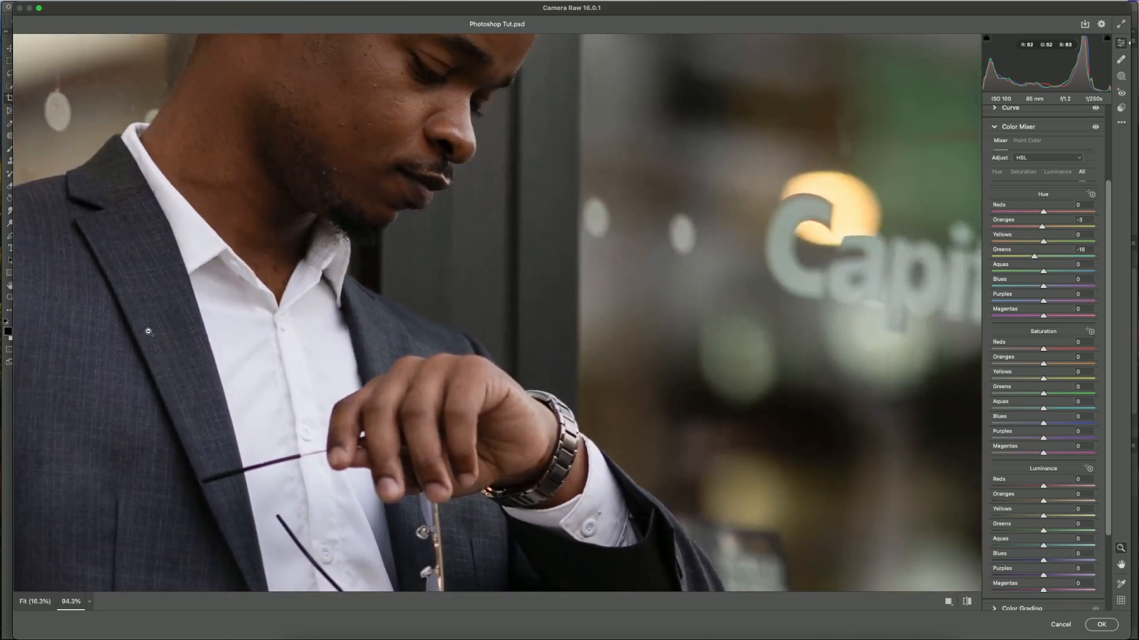
pyautogui.hscroll(-3, 119, 347)
pyautogui.hscroll(-5, 124, 345)
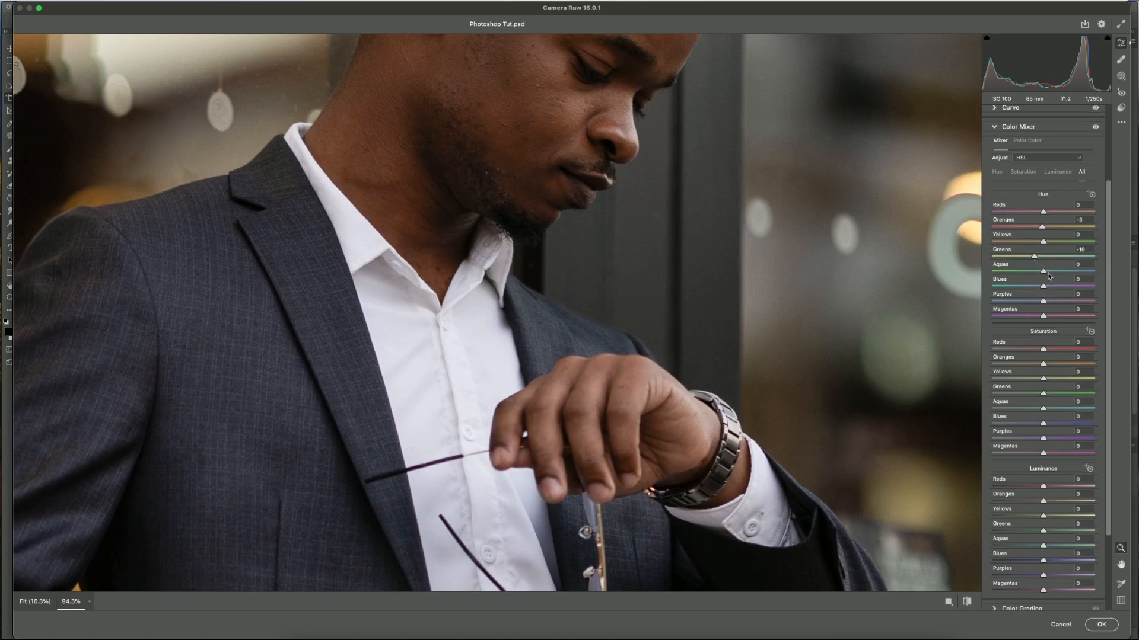
pyautogui.moveTo(1045, 273); pyautogui.dragTo(1043, 274)
pyautogui.moveTo(1043, 288); pyautogui.dragTo(1044, 287)
pyautogui.moveTo(418, 286); pyautogui.dragTo(321, 286)
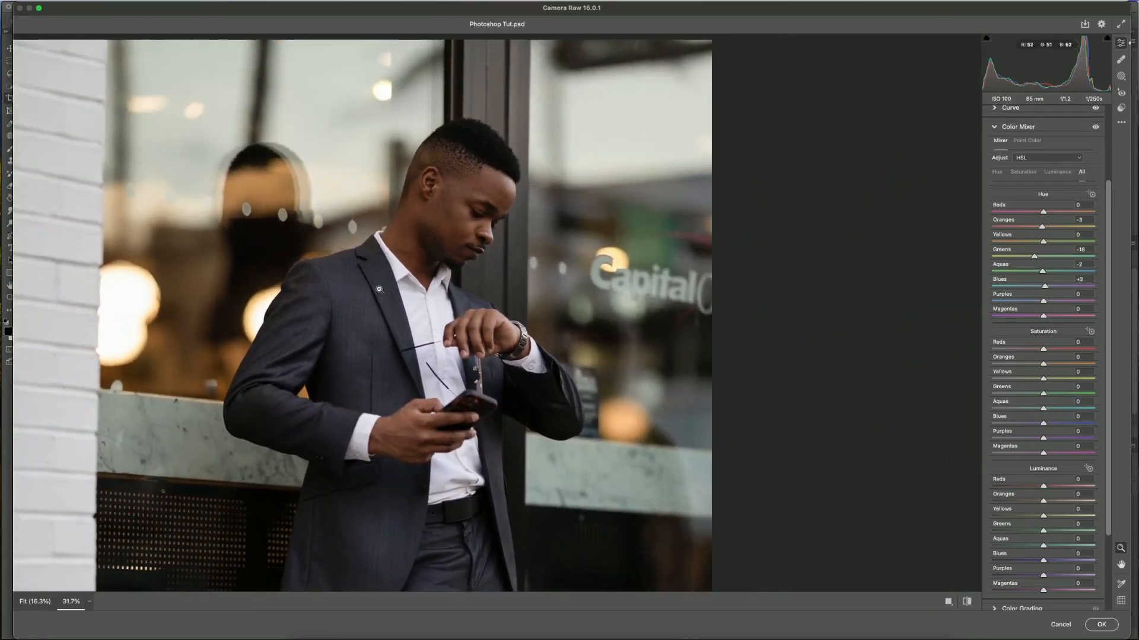
# Set the Oranges saturation to +7 and luminance to +14, and compare the photo with the Color Mixer off and on
pyautogui.scroll(-2, 374, 286)
pyautogui.scroll(-4, 380, 288)
pyautogui.scroll(-1, 384, 290)
pyautogui.scroll(4, 392, 272)
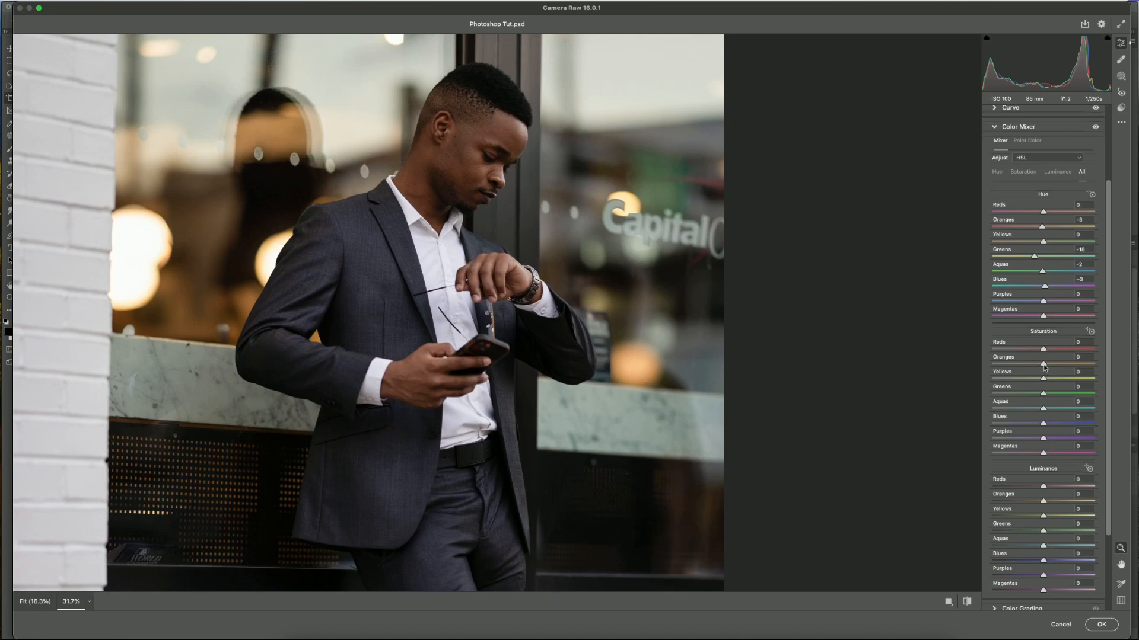
pyautogui.moveTo(1043, 365); pyautogui.dragTo(1048, 366)
pyautogui.moveTo(1044, 503); pyautogui.dragTo(1051, 503)
pyautogui.scroll(2, 1087, 211)
pyautogui.scroll(3, 1087, 212)
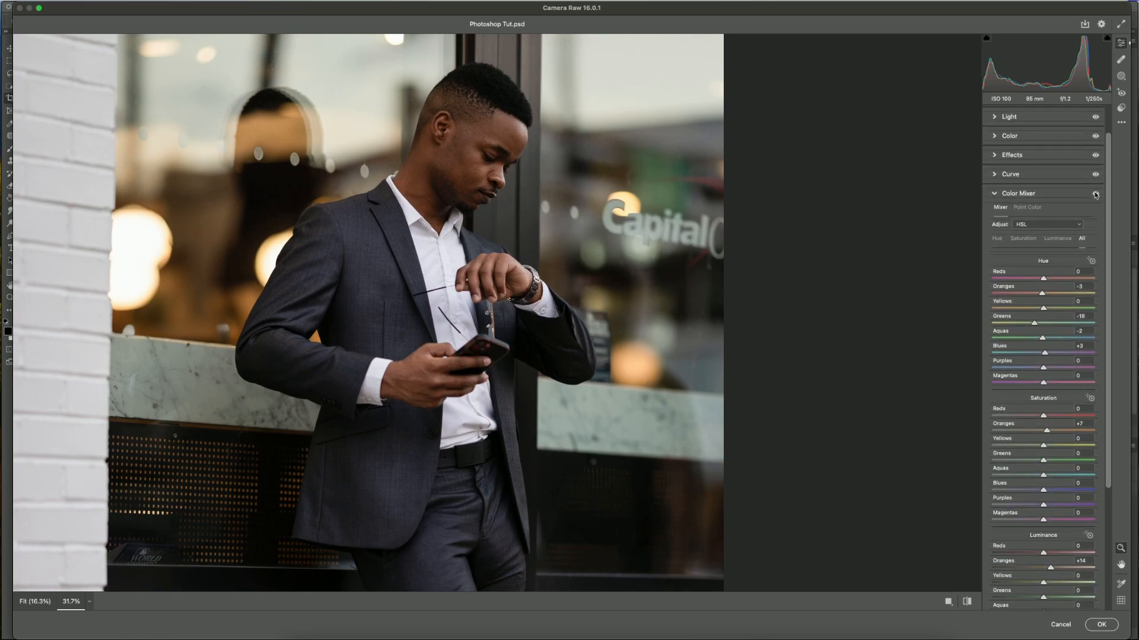
pyautogui.click(1096, 194)
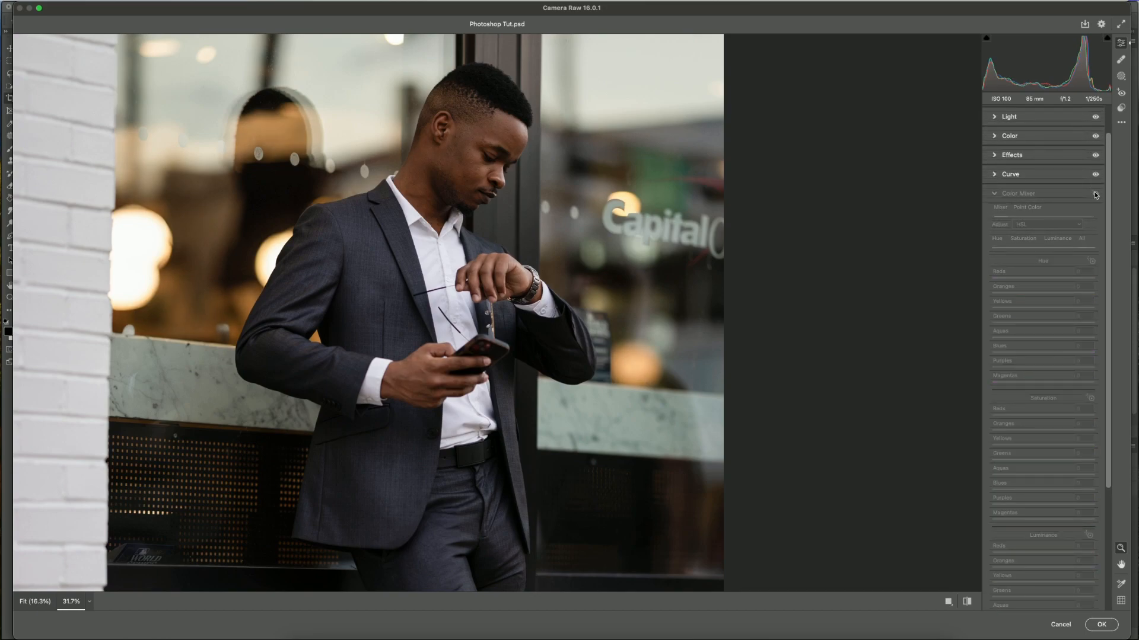
pyautogui.click(1096, 194)
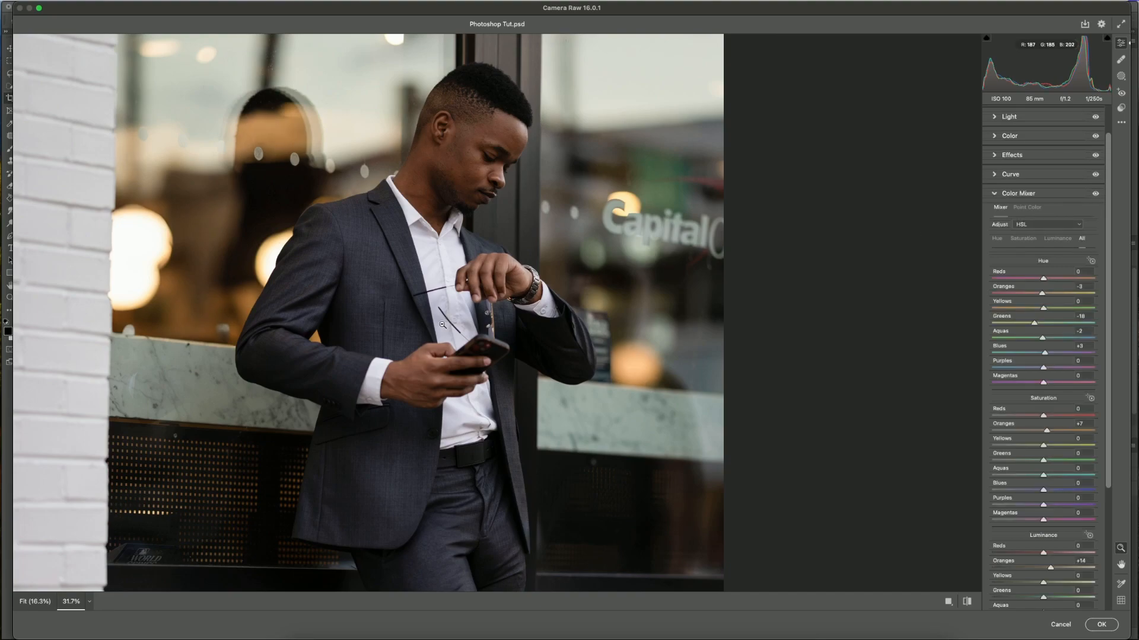
# Shift the shadows hue slightly toward orange in Color Grading
pyautogui.scroll(-10, 1044, 380)
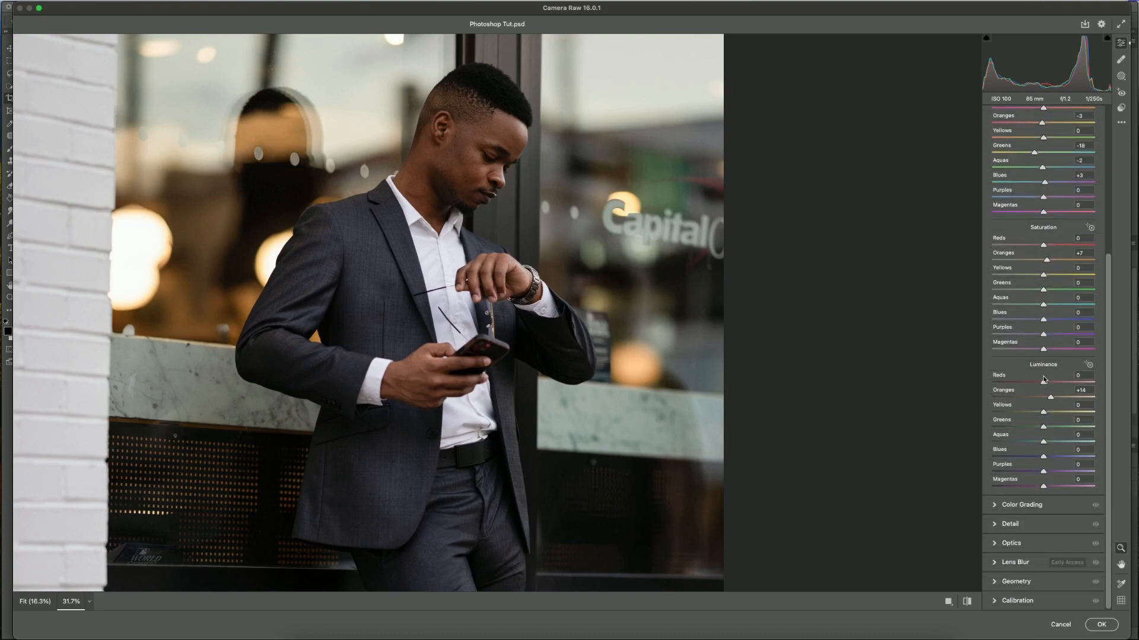
pyautogui.click(995, 505)
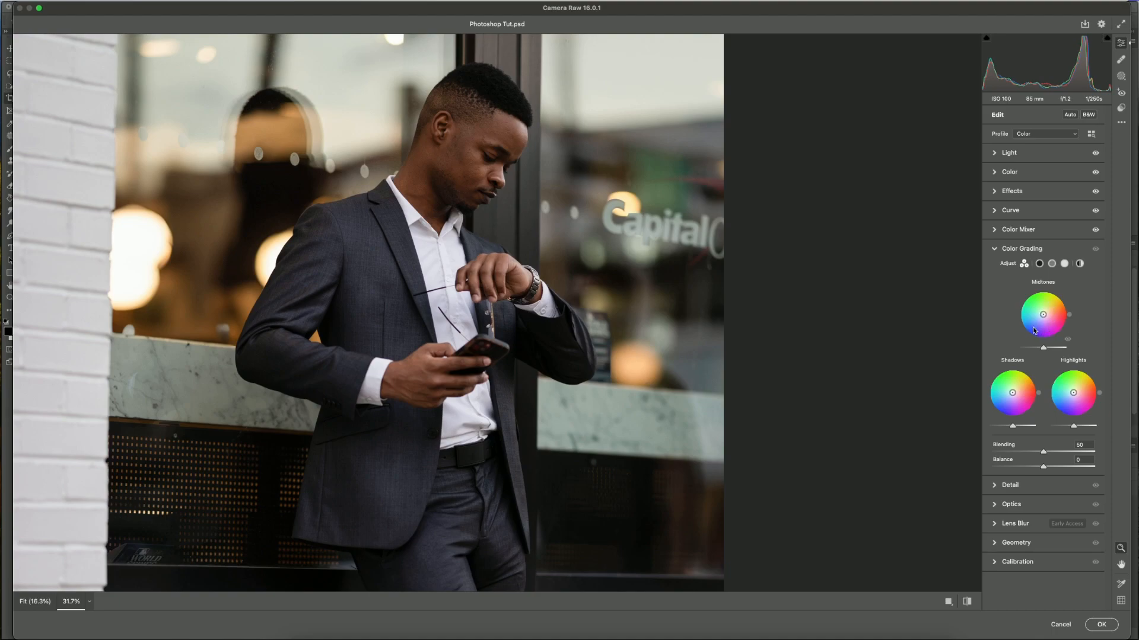
pyautogui.click(1039, 263)
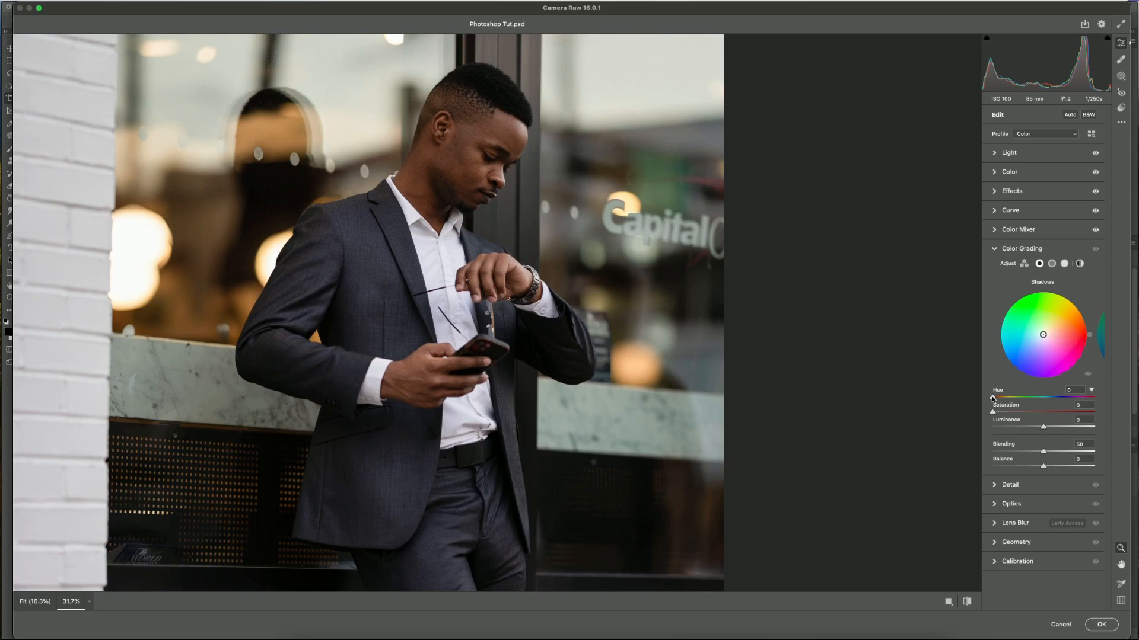
pyautogui.moveTo(993, 398); pyautogui.dragTo(1006, 398)
# Set the Color Grading highlights to hue 194 and saturation 1, and compare the photo with the grading off and on
pyautogui.click(1065, 264)
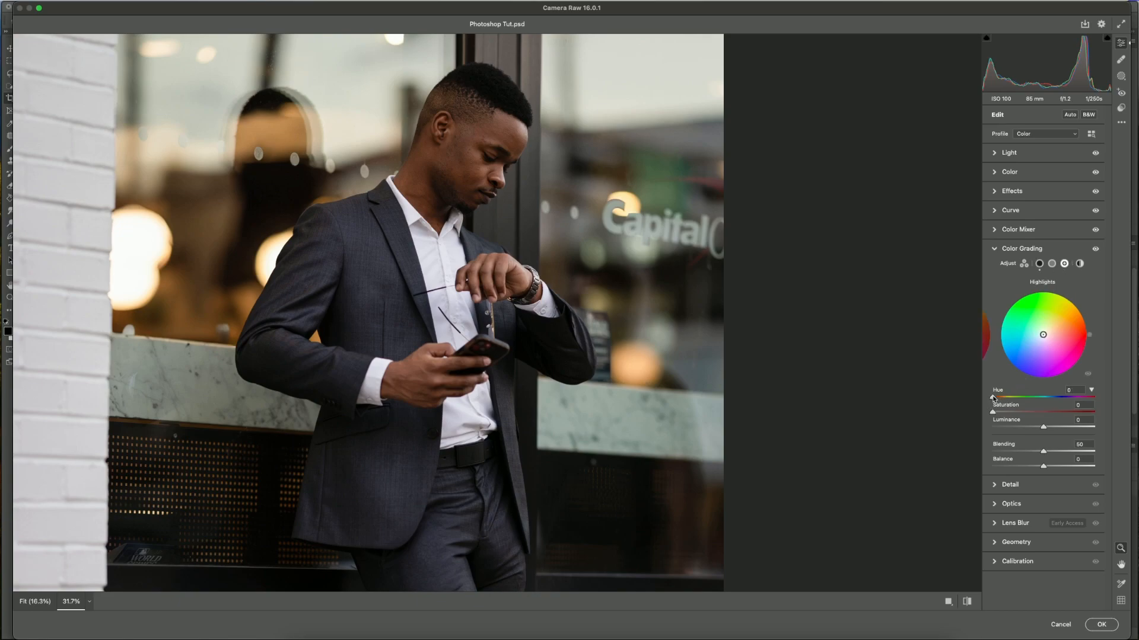
pyautogui.moveTo(992, 398); pyautogui.dragTo(1047, 402)
pyautogui.click(993, 412)
pyautogui.click(1095, 250)
pyautogui.click(1096, 249)
pyautogui.click(1096, 250)
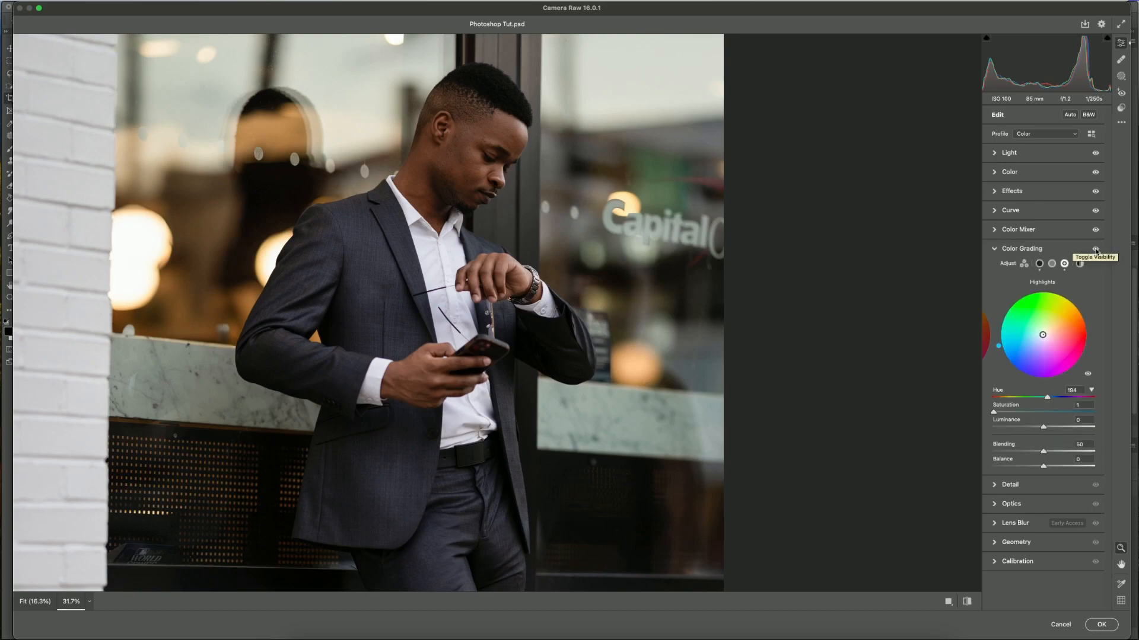
# Review the Detail, Geometry and Lens Blur settings without changing them
pyautogui.moveTo(465, 217); pyautogui.dragTo(424, 220)
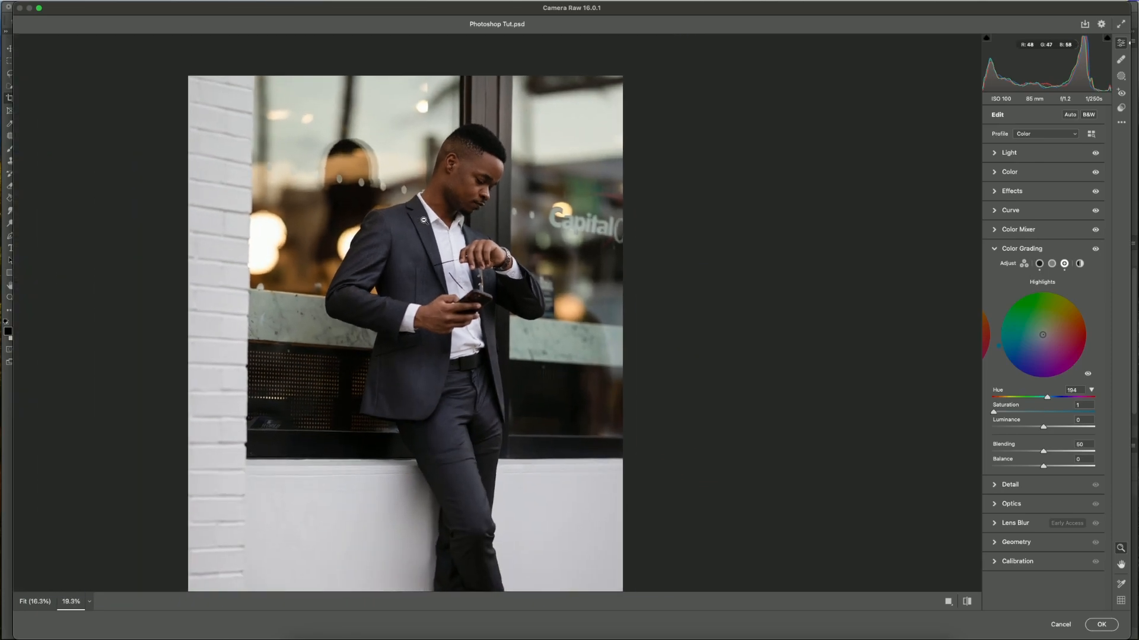
pyautogui.click(1005, 249)
pyautogui.click(1002, 268)
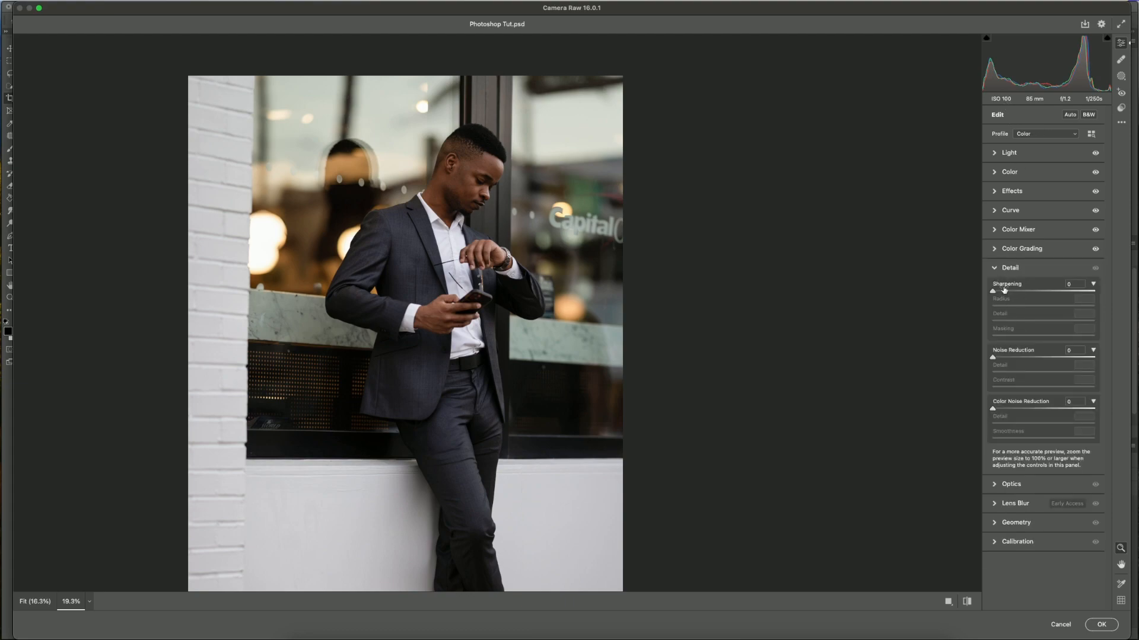
pyautogui.click(994, 268)
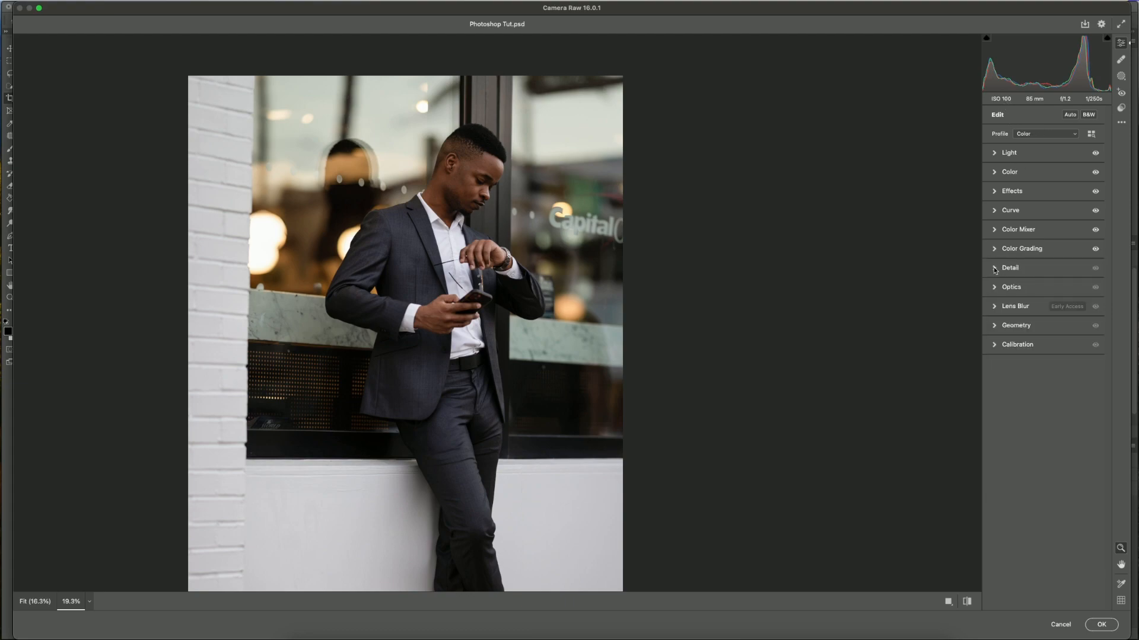
pyautogui.click(995, 325)
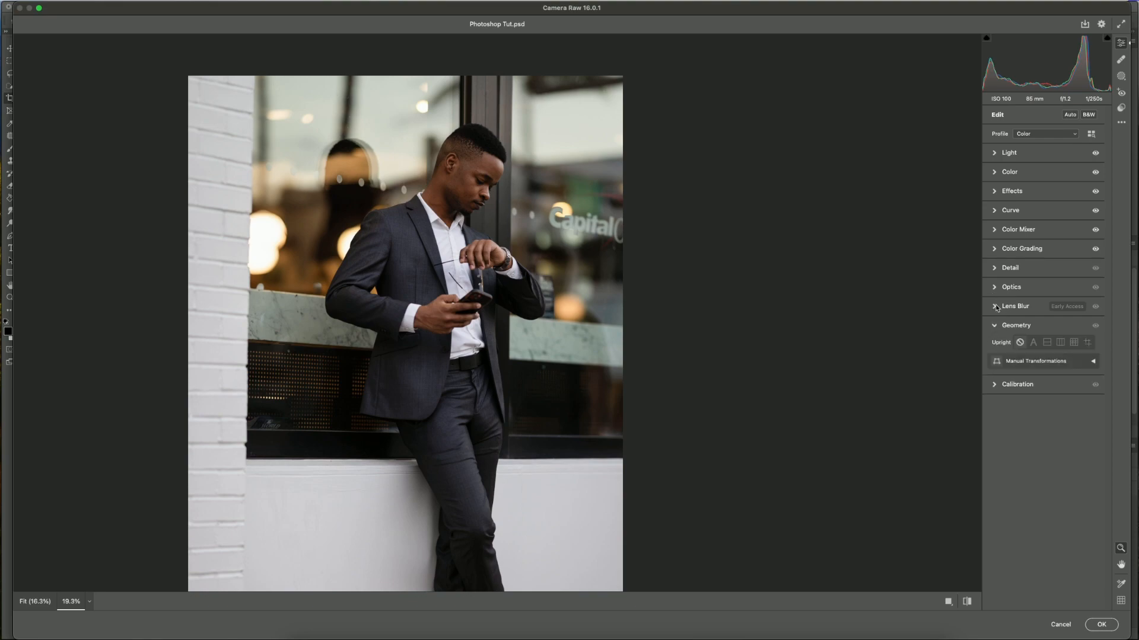
pyautogui.click(995, 306)
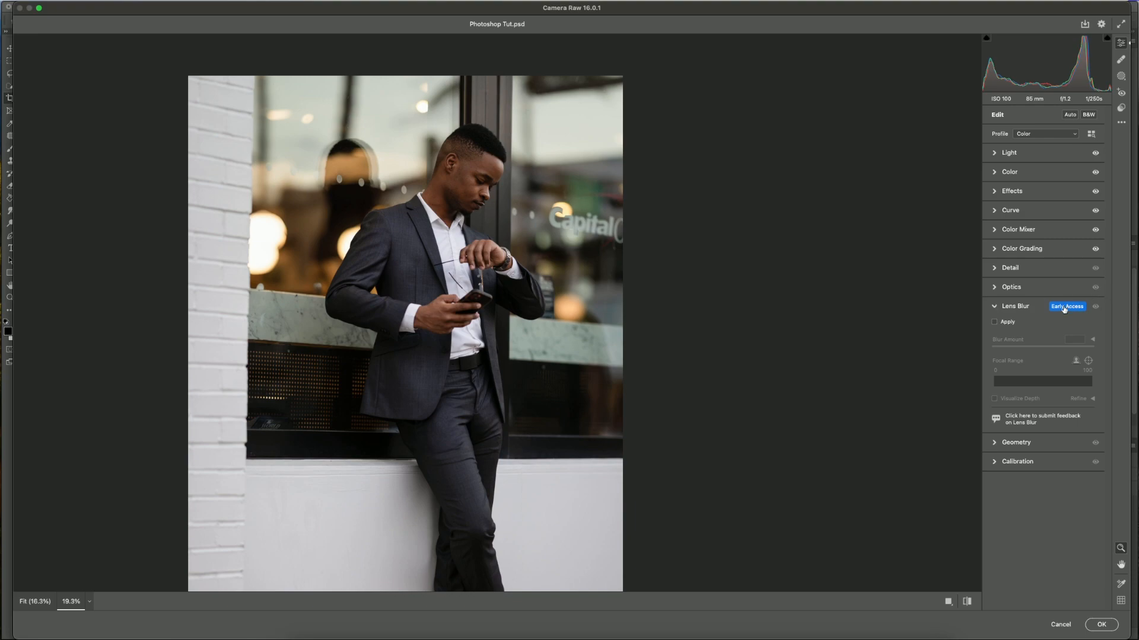
pyautogui.click(987, 307)
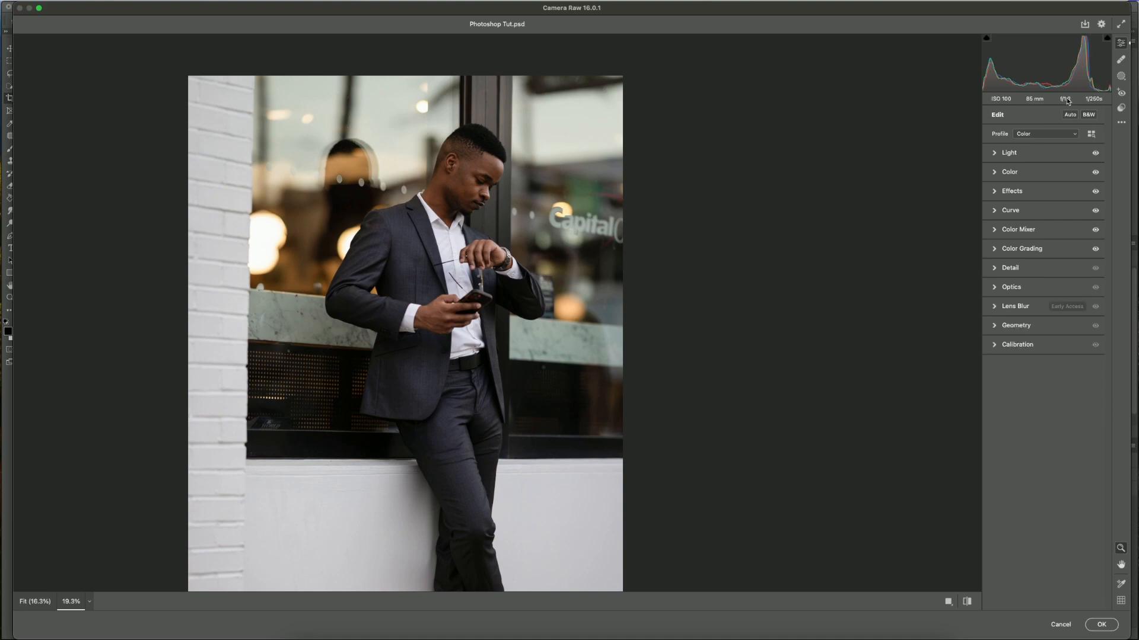
# Apply the Auto Upright correction to straighten the photo's perspective and inspect the full figure
pyautogui.scroll(-3, 442, 316)
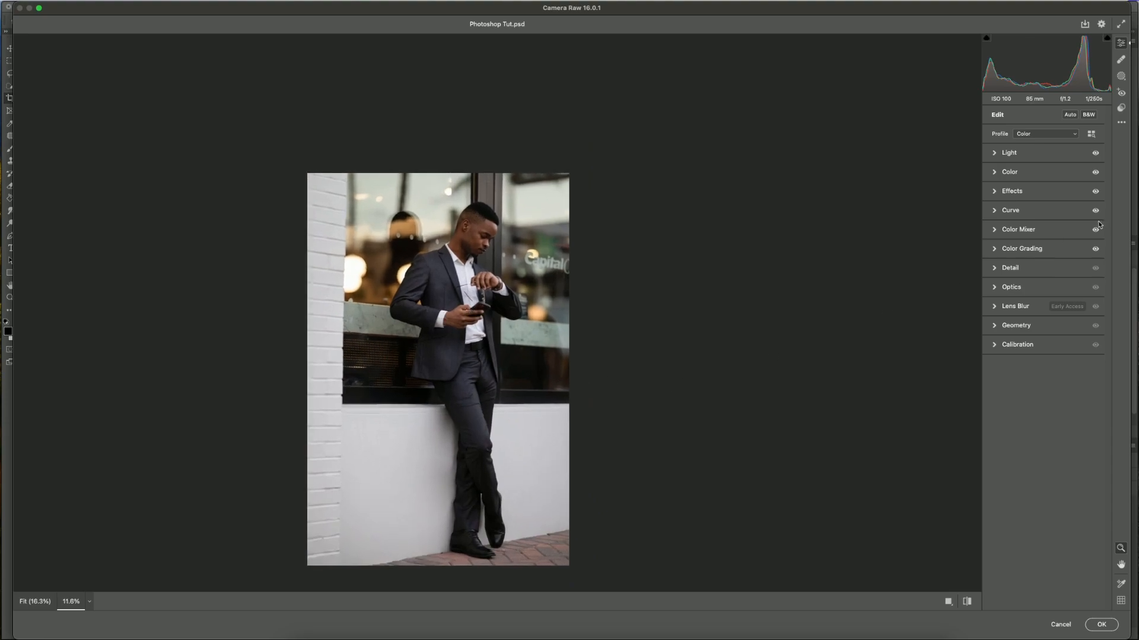
pyautogui.click(994, 326)
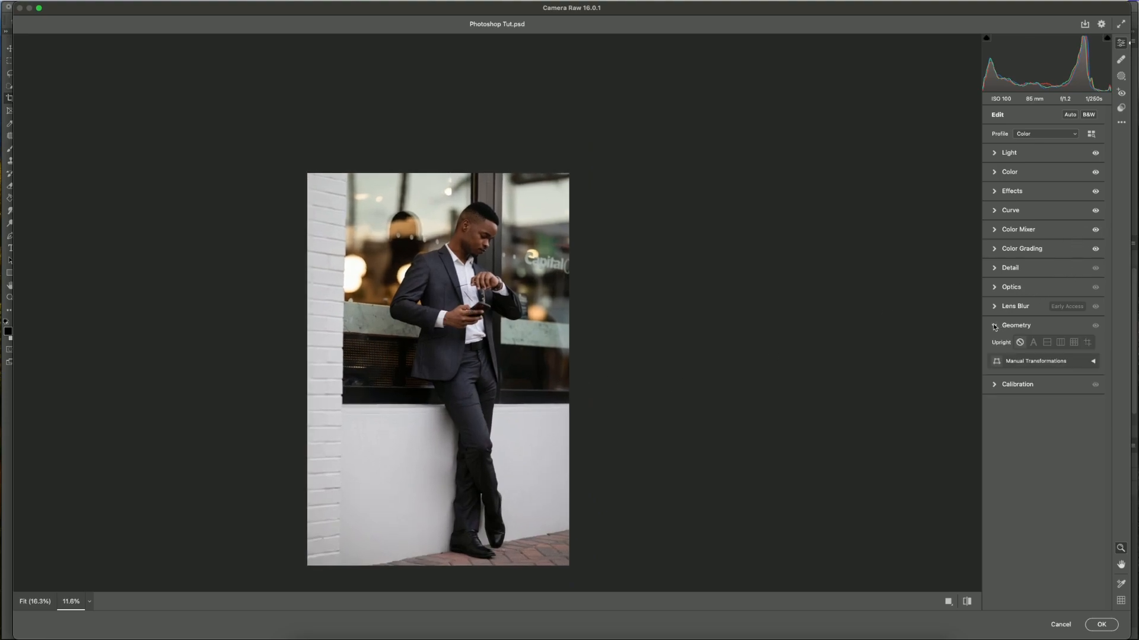
pyautogui.click(1034, 344)
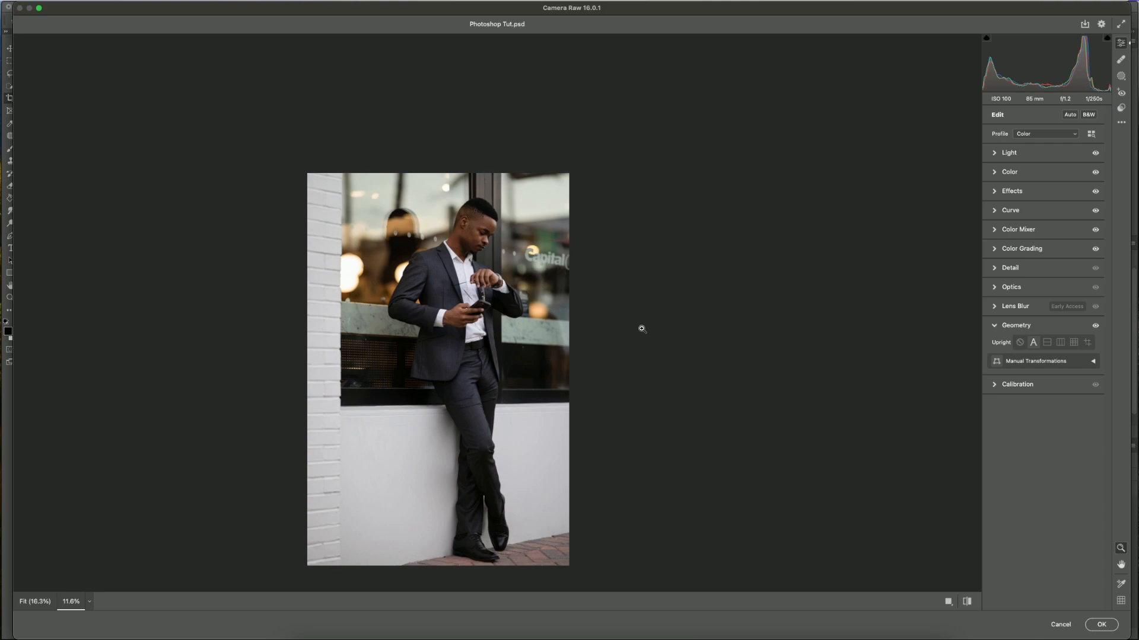
pyautogui.moveTo(461, 328); pyautogui.dragTo(483, 321)
pyautogui.scroll(-3, 485, 300)
pyautogui.hscroll(-1, 485, 300)
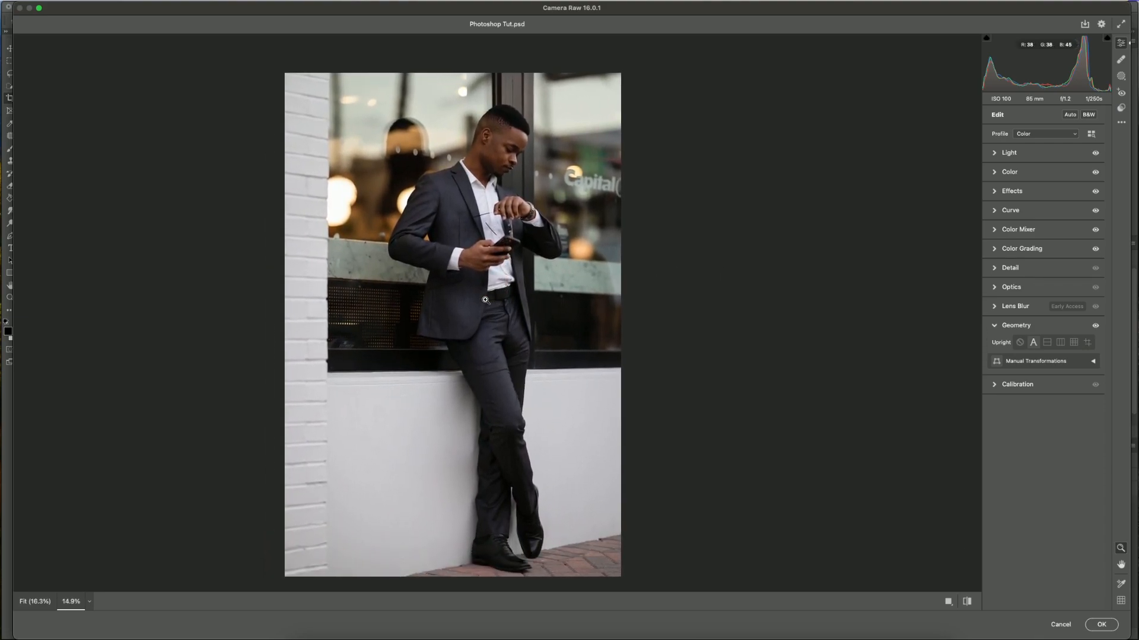
# Set the Calibration to Red Primary hue -2, Green Primary hue -3 and saturation +2, Blue Primary hue -2 and saturation -3
pyautogui.click(996, 385)
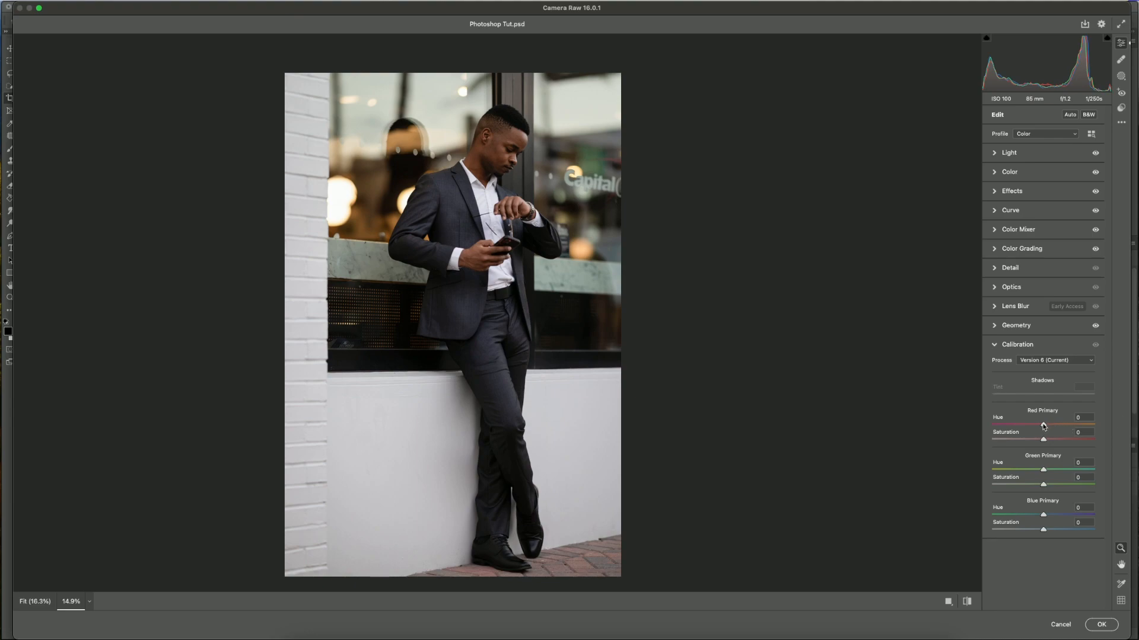
pyautogui.moveTo(1043, 426); pyautogui.dragTo(1042, 426)
pyautogui.moveTo(1043, 471); pyautogui.dragTo(1042, 471)
pyautogui.moveTo(1043, 485); pyautogui.dragTo(1045, 487)
pyautogui.moveTo(1042, 516); pyautogui.dragTo(1043, 532)
# Compare the photo with default and current settings, and apply the Camera Raw Filter to the layer
pyautogui.click(967, 602)
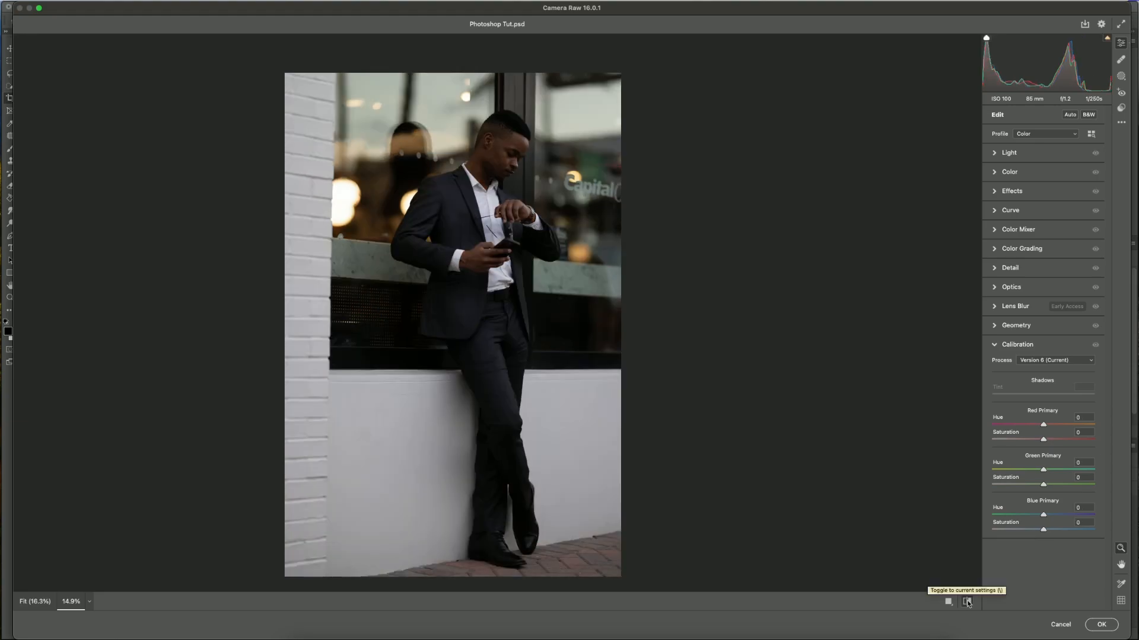
pyautogui.click(968, 602)
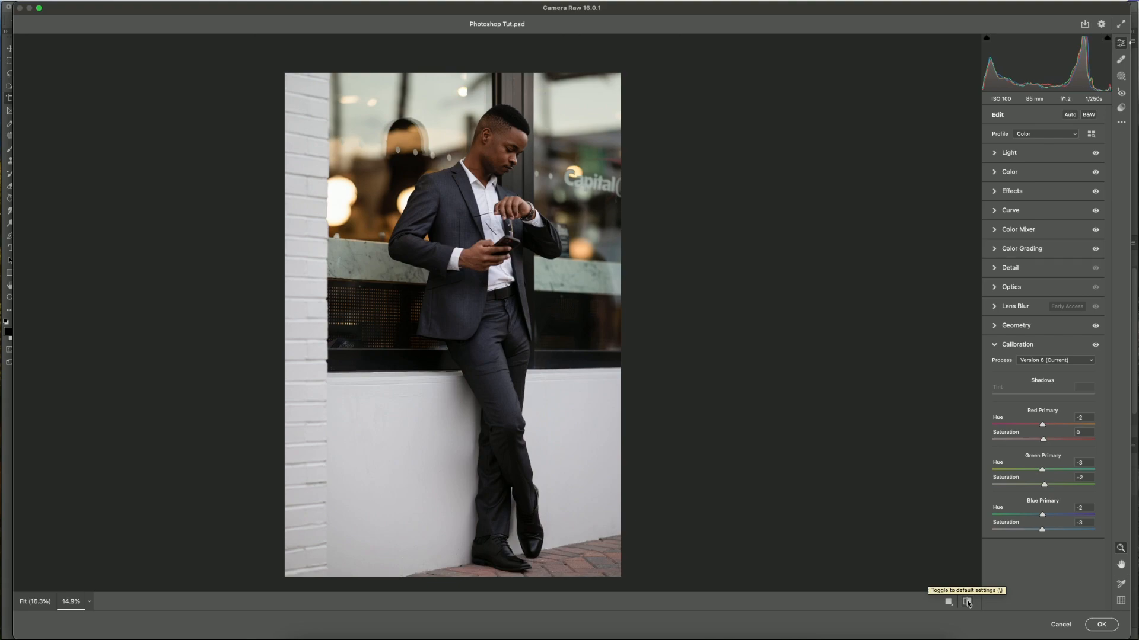
pyautogui.click(1090, 624)
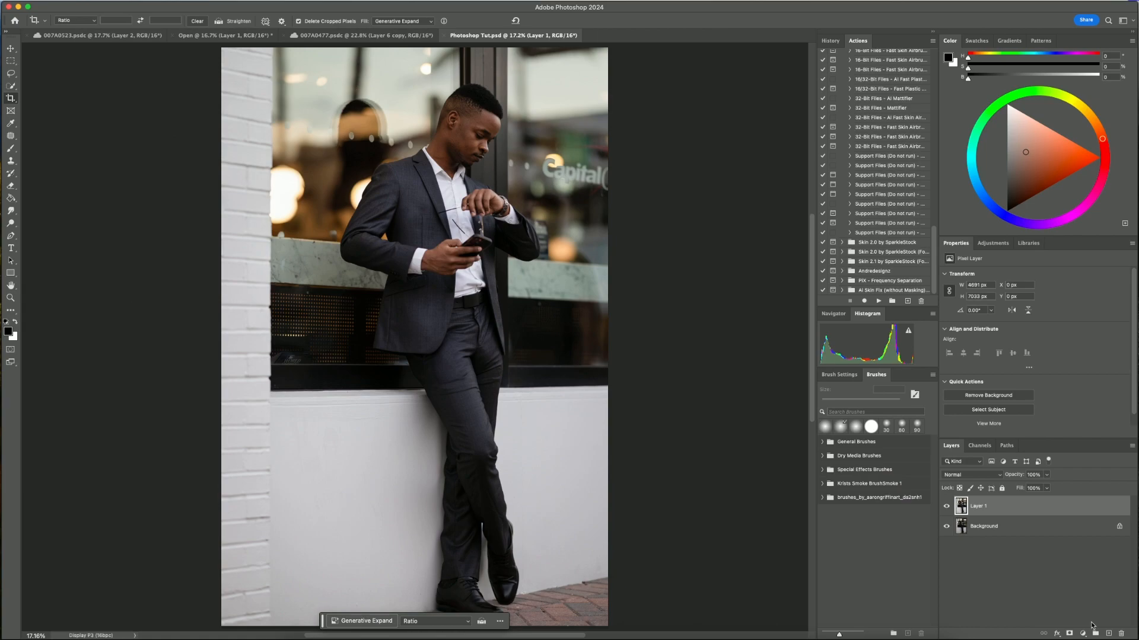
# Run the "Grade Her Right!" action and accept the default settings for every adjustment layer it creates
pyautogui.scroll(10, 833, 196)
pyautogui.scroll(15, 833, 196)
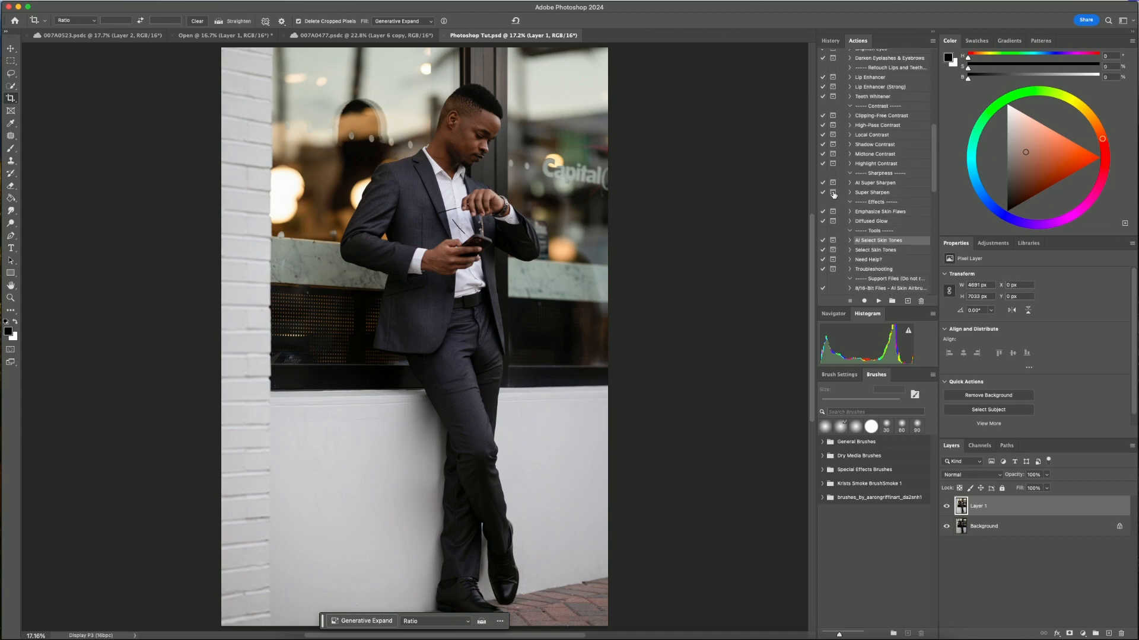
pyautogui.click(879, 302)
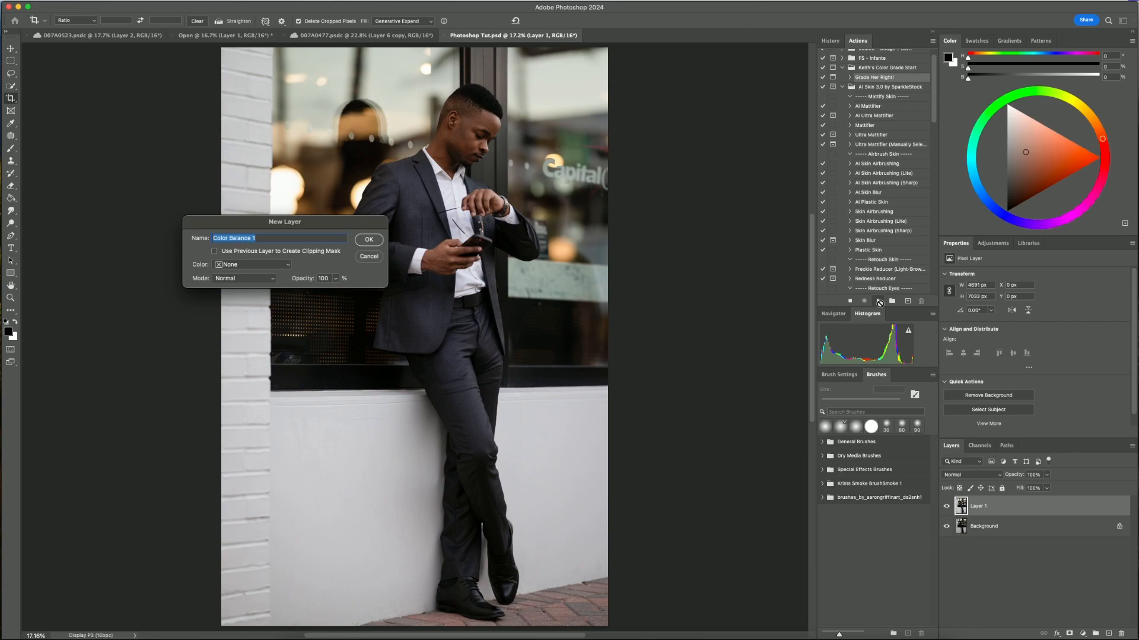
pyautogui.press('Return')
pyautogui.press('Return')
pyautogui.press('Return')
pyautogui.press('Return')
pyautogui.press('Return')
pyautogui.press('Return')
pyautogui.press('Return')
pyautogui.press('Return')
pyautogui.press('Return')
pyautogui.press('Return')
pyautogui.press('Return')
pyautogui.press('Return')
pyautogui.press('Return')
pyautogui.press('Return')
pyautogui.press('Return')
pyautogui.press('Return')
pyautogui.press('Return')
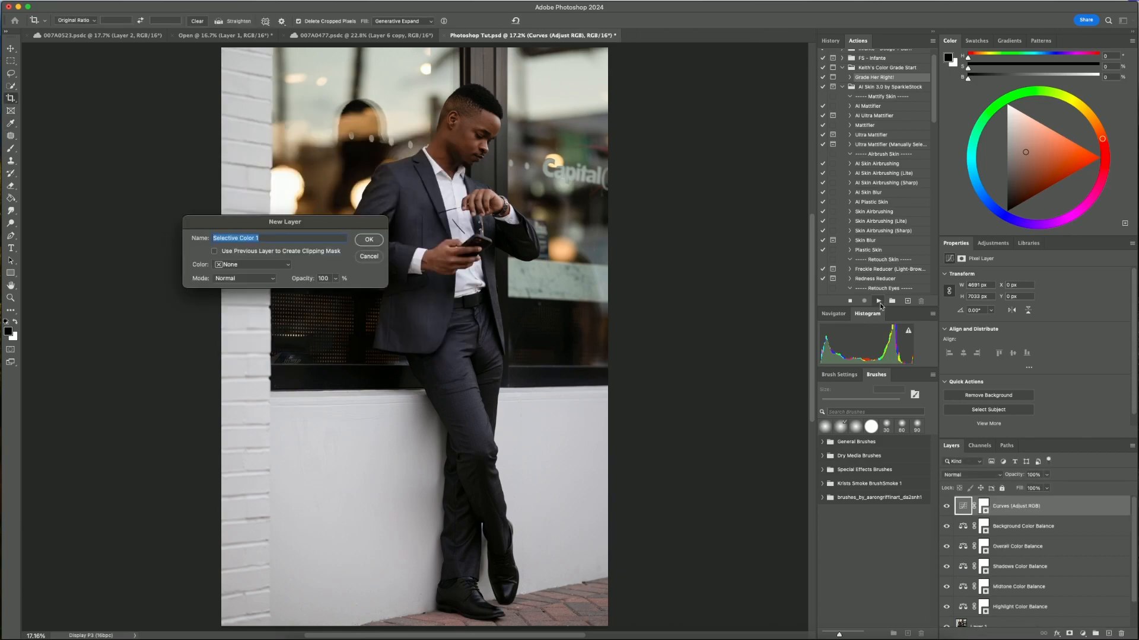
pyautogui.press('Return')
pyautogui.press('Return')
pyautogui.press('Return')
pyautogui.press('Return')
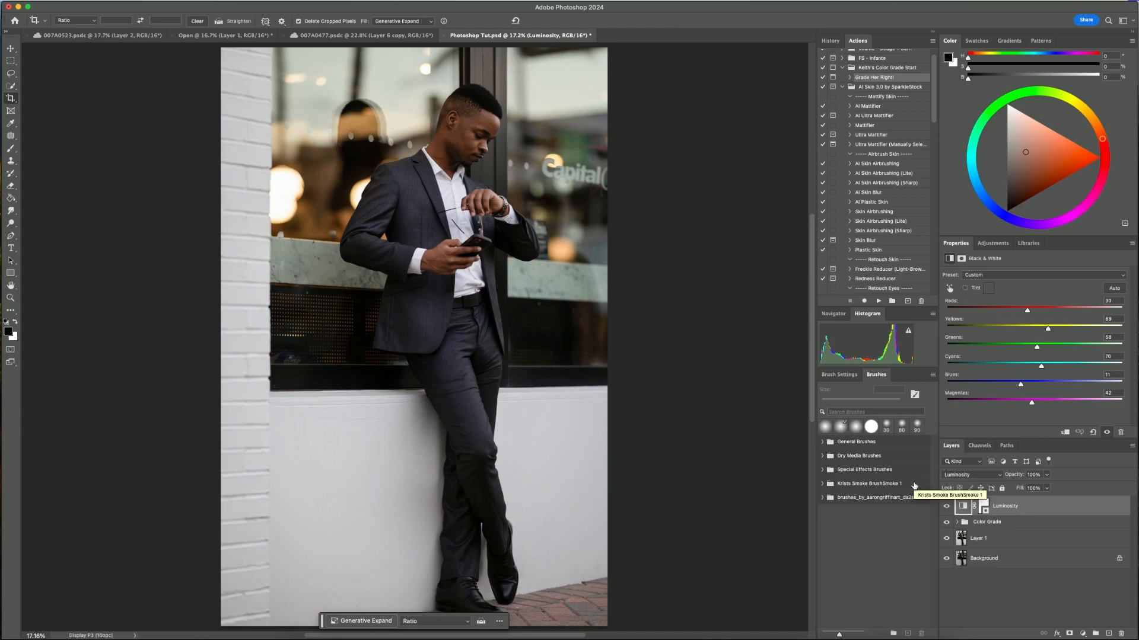
# Expand the Color Grade group and split the Highlight Color Balance layer's Blend If Current Layer black slider to 0 / 177
pyautogui.click(956, 521)
pyautogui.scroll(-2, 991, 516)
pyautogui.scroll(-3, 992, 515)
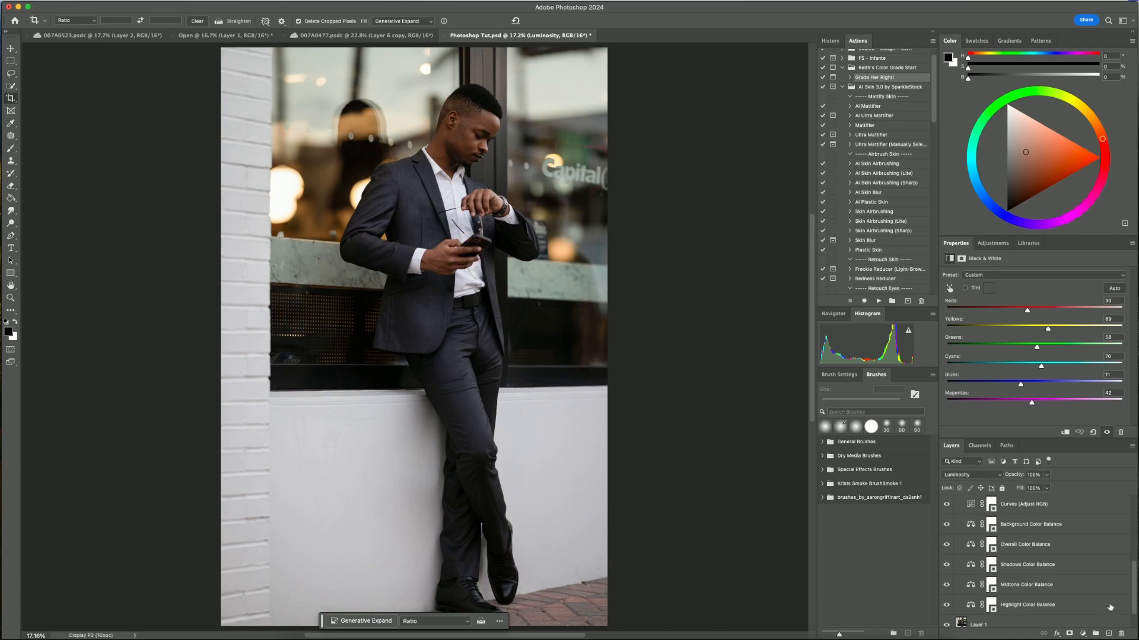
pyautogui.doubleClick(1111, 607)
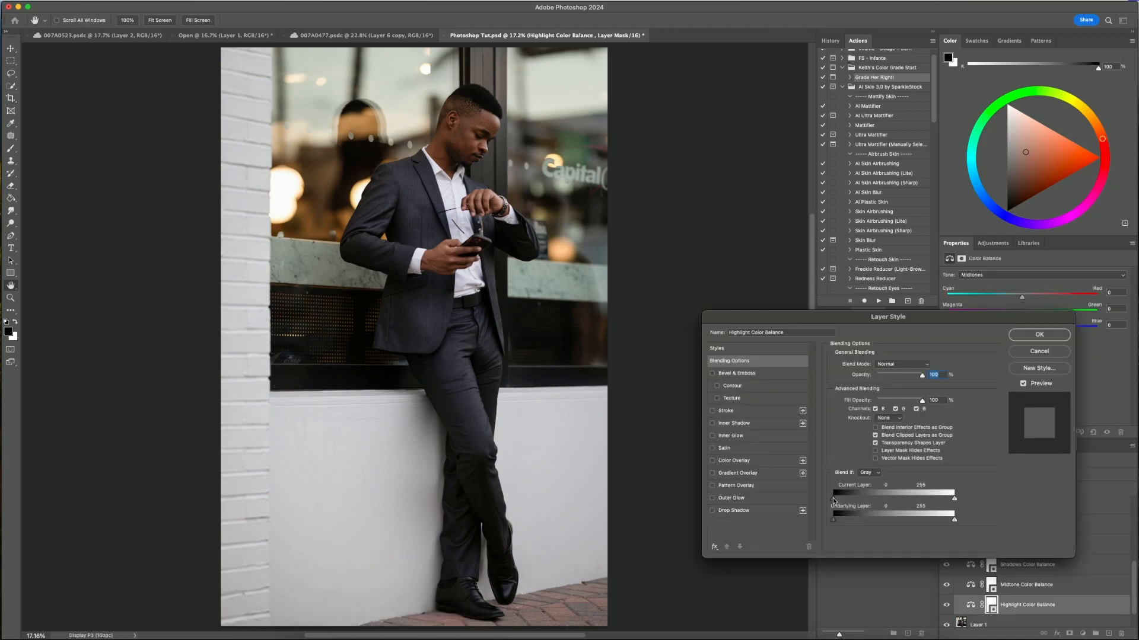
pyautogui.moveTo(922, 317); pyautogui.dragTo(871, 319)
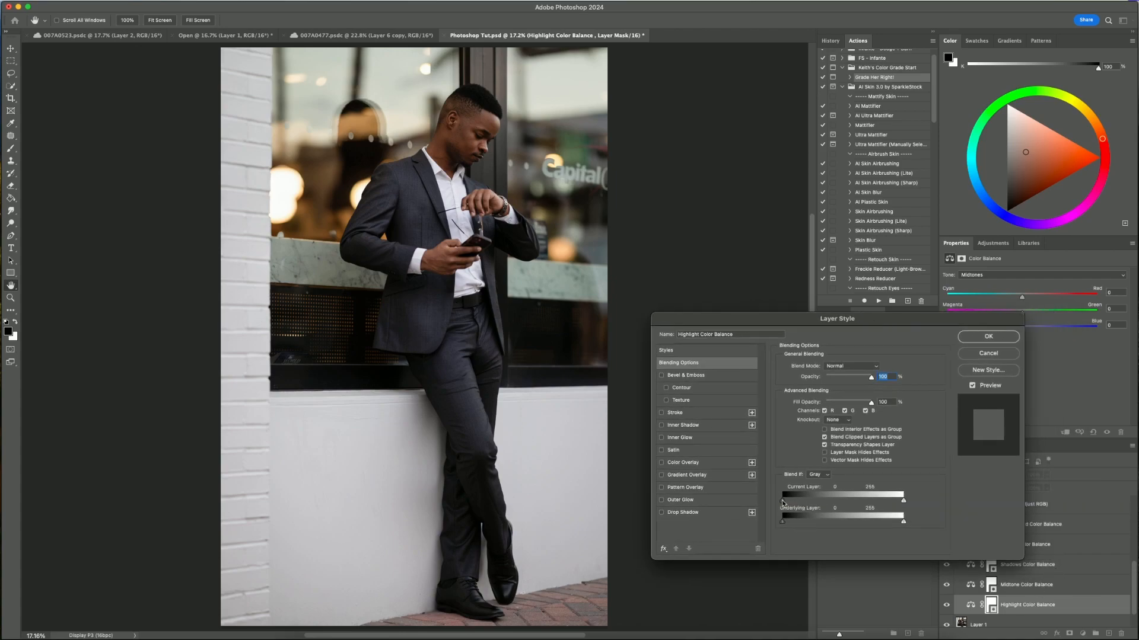
pyautogui.moveTo(785, 500); pyautogui.dragTo(866, 500)
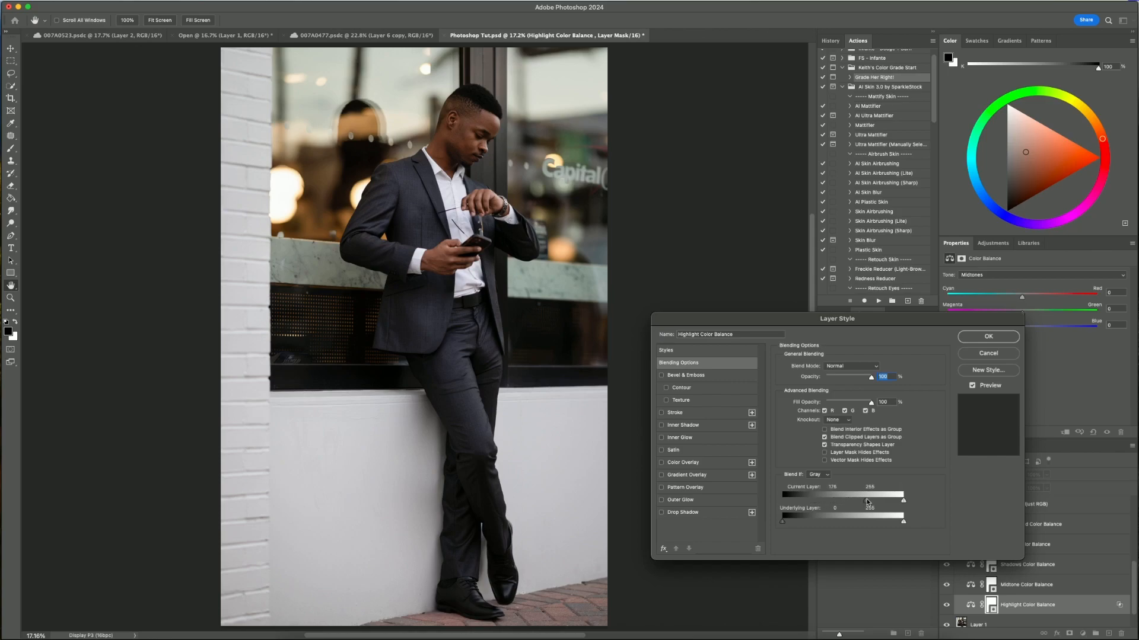
pyautogui.press('alt')
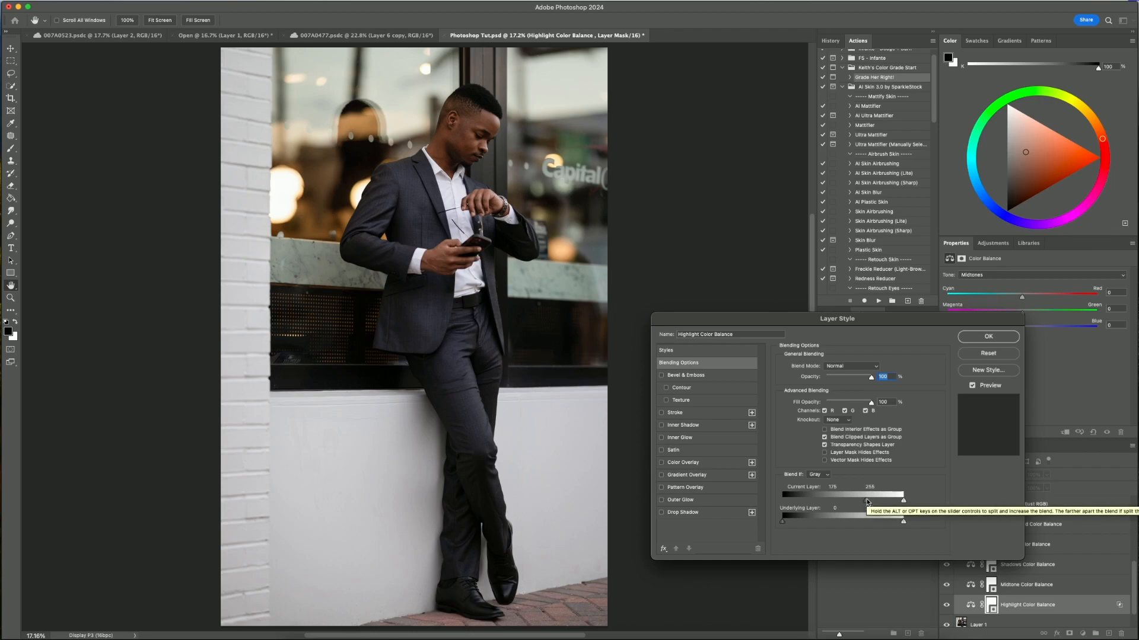
pyautogui.moveTo(867, 502); pyautogui.dragTo(690, 502)
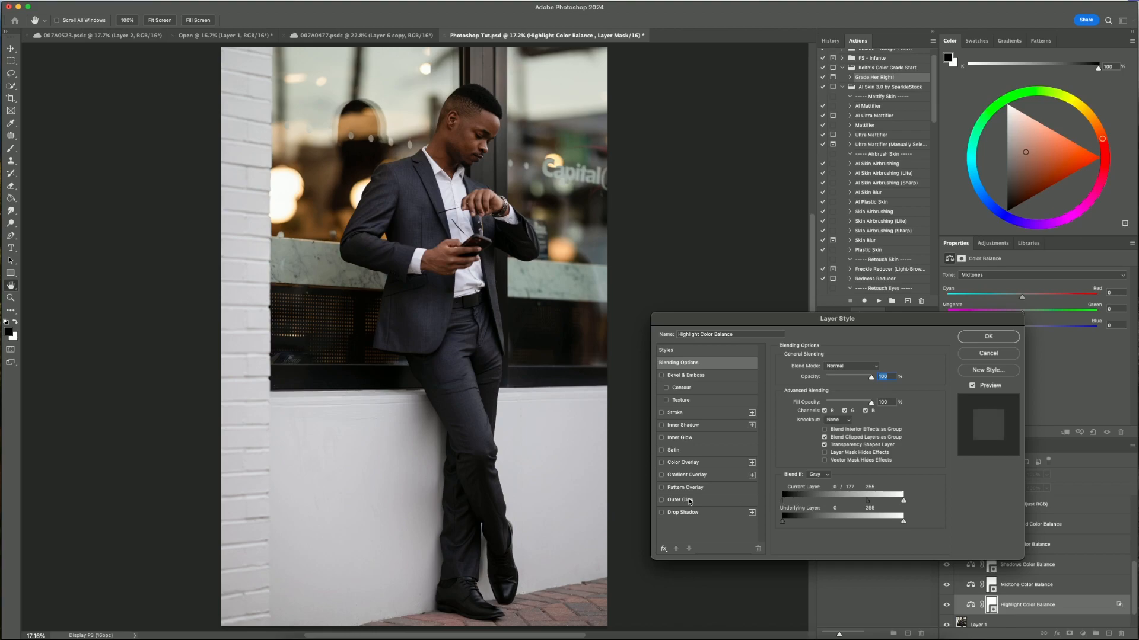
pyautogui.click(982, 340)
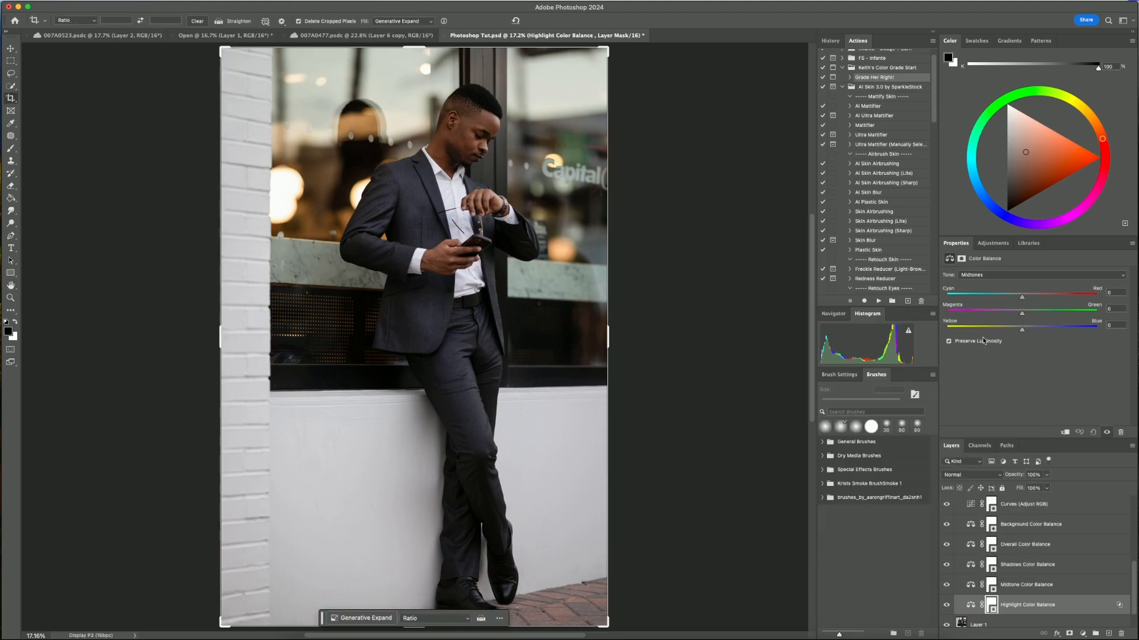
# Limit the Midtone Color Balance layer to midtones by moving both Blend If Current Layer sliders inward from the black and white ends
pyautogui.doubleClick(1113, 586)
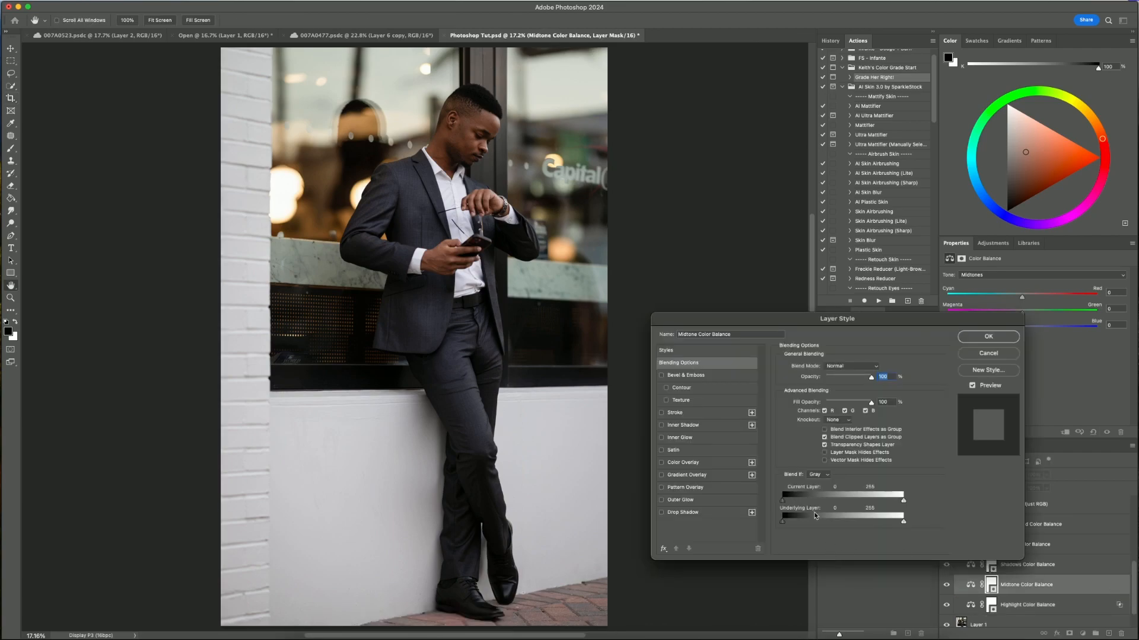
pyautogui.moveTo(782, 502); pyautogui.dragTo(819, 500)
pyautogui.moveTo(903, 502); pyautogui.dragTo(861, 504)
pyautogui.moveTo(860, 501); pyautogui.dragTo(863, 501)
pyautogui.click(988, 337)
pyautogui.press('c')
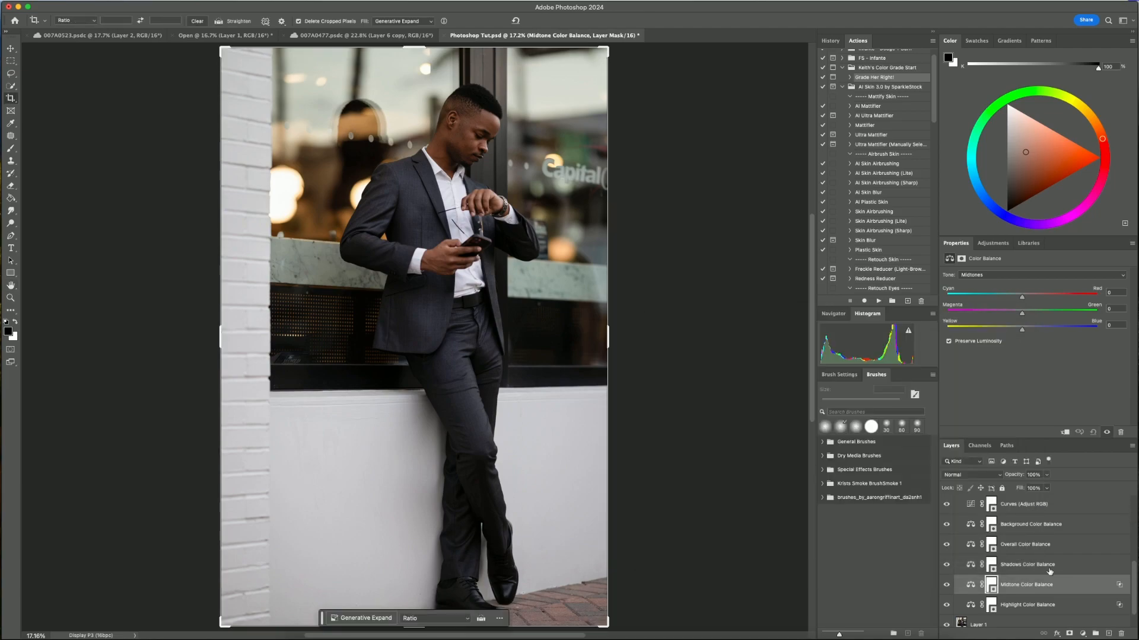
# Limit the Shadows Color Balance layer to dark tones by lowering its Blend If Current Layer white slider to about 81 and splitting it
pyautogui.doubleClick(1094, 565)
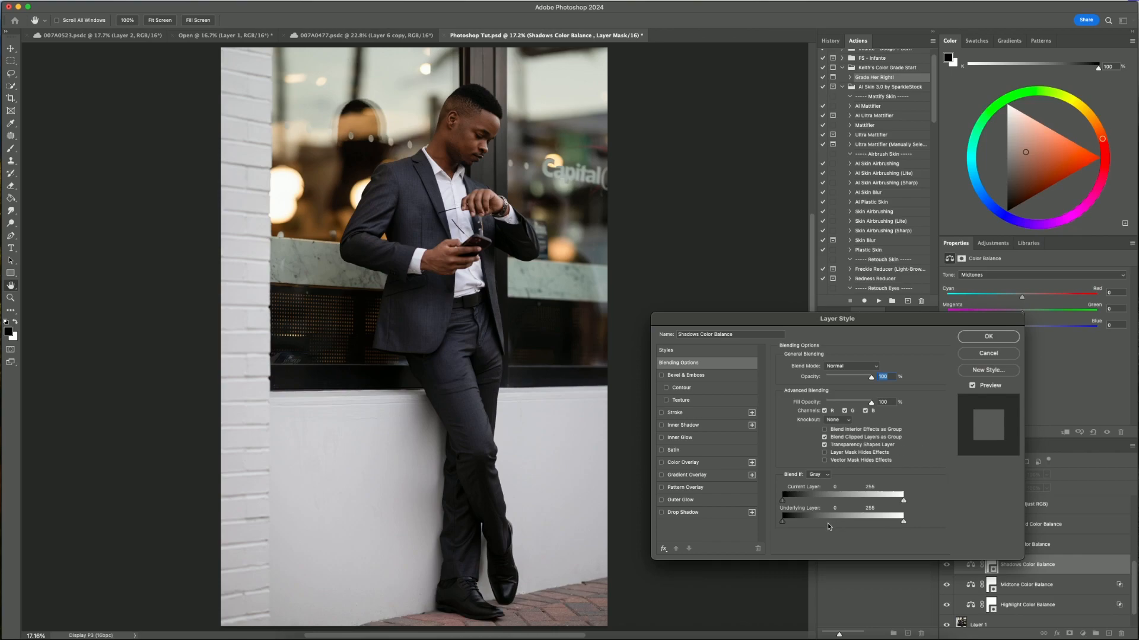
pyautogui.moveTo(902, 502); pyautogui.dragTo(821, 505)
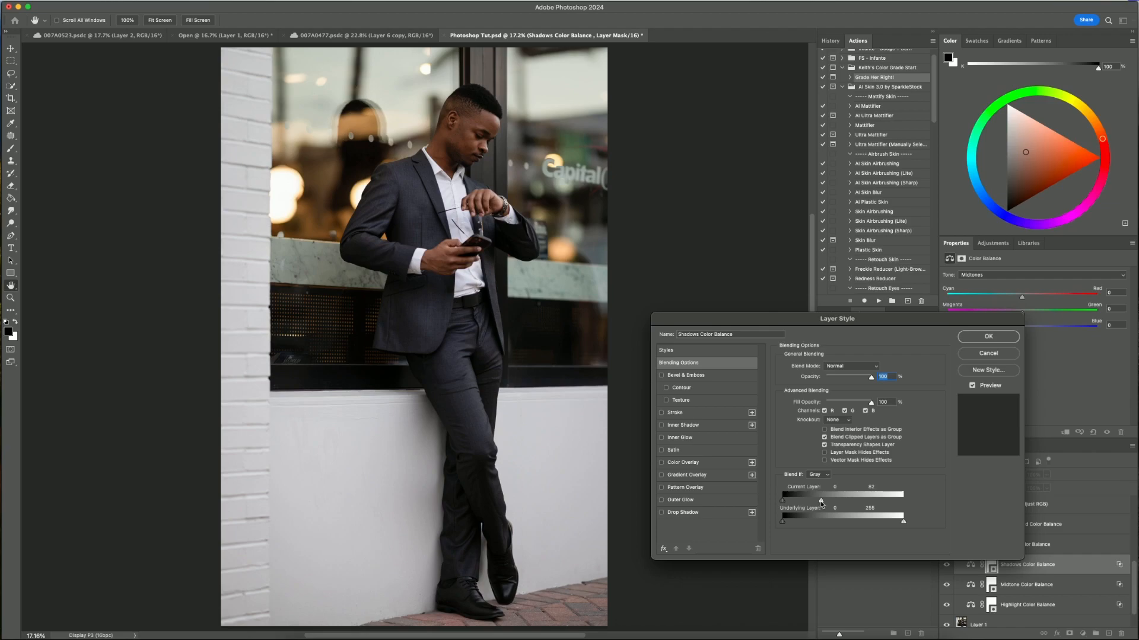
pyautogui.moveTo(821, 504); pyautogui.dragTo(904, 501)
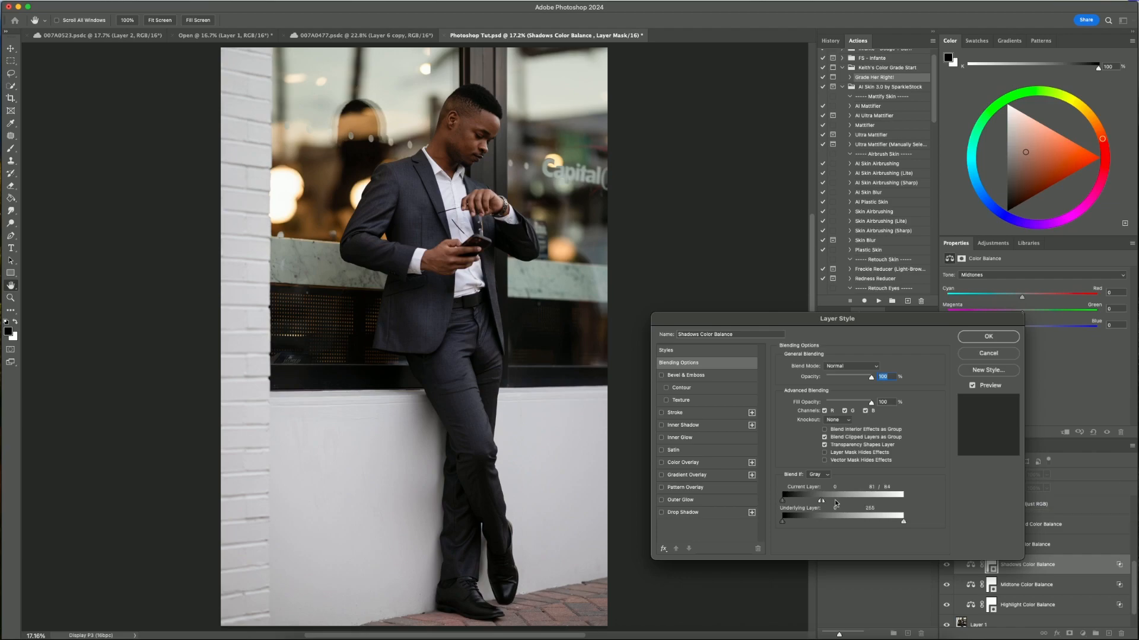
pyautogui.click(986, 337)
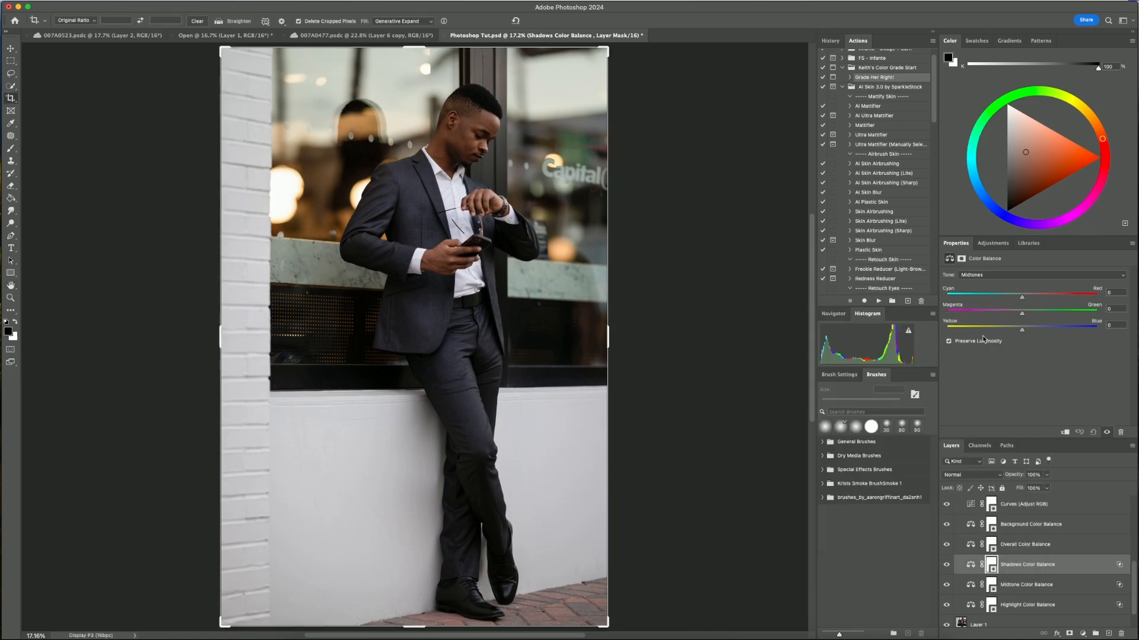
pyautogui.press('c')
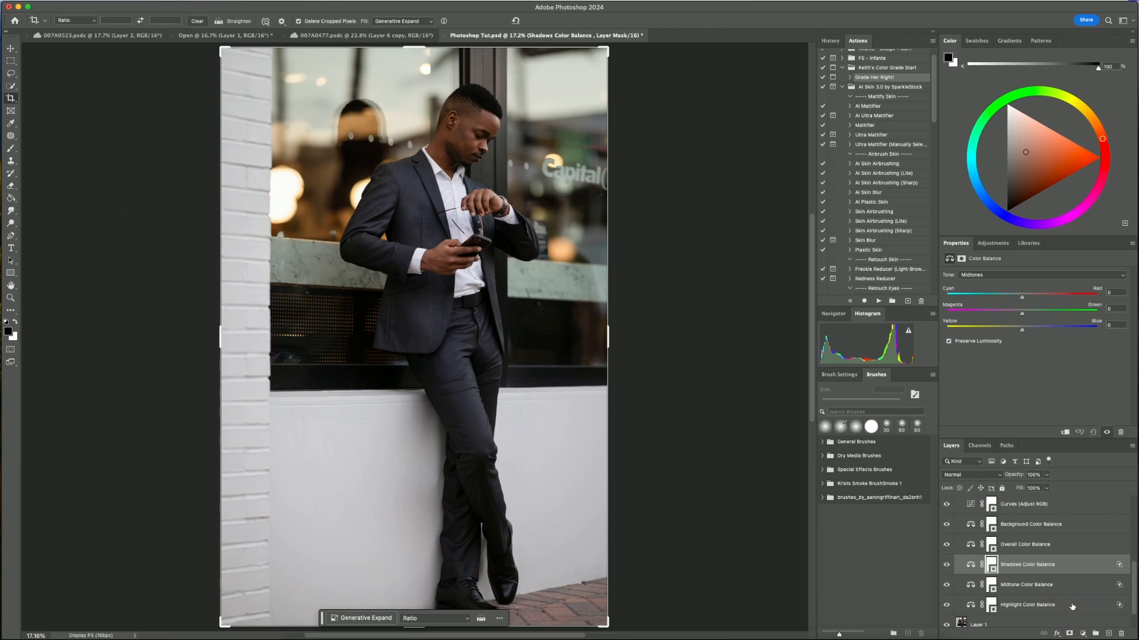
# Set the Highlight Color Balance layer's Highlights to Cyan-Red -4, Magenta-Green -2 and Yellow-Blue +7, and compare with the layer hidden
pyautogui.click(1073, 606)
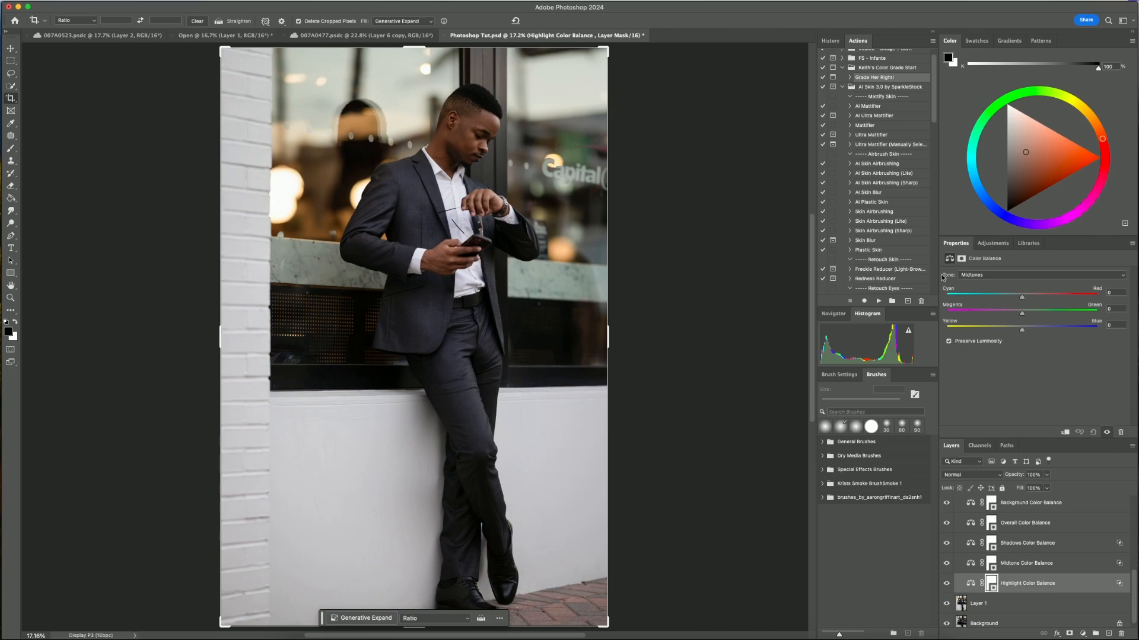
pyautogui.click(974, 277)
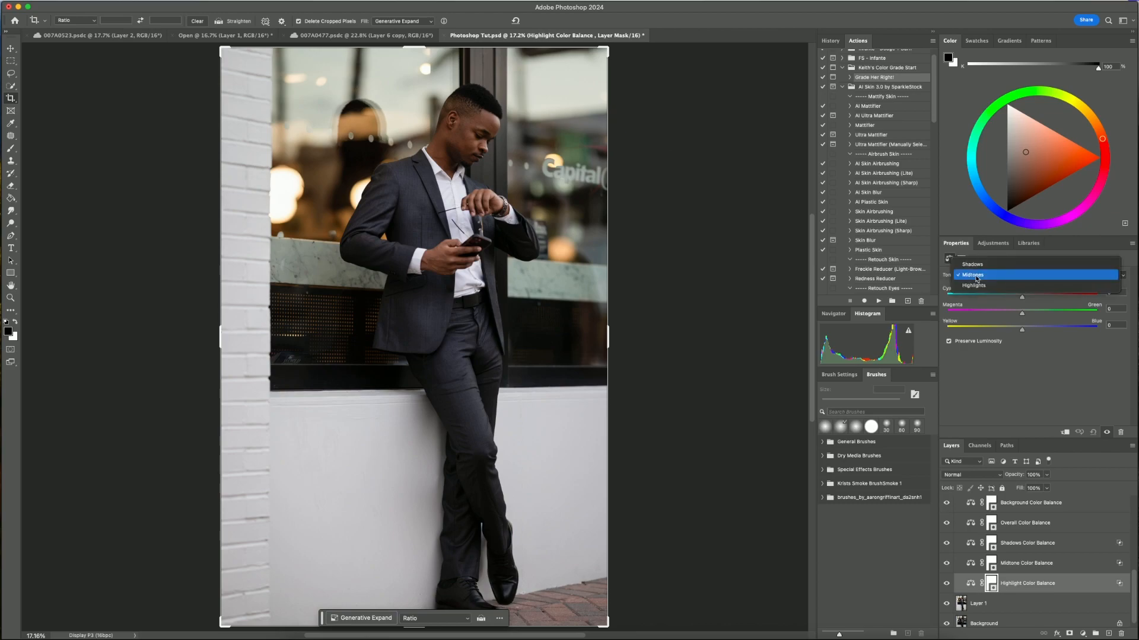
pyautogui.click(978, 289)
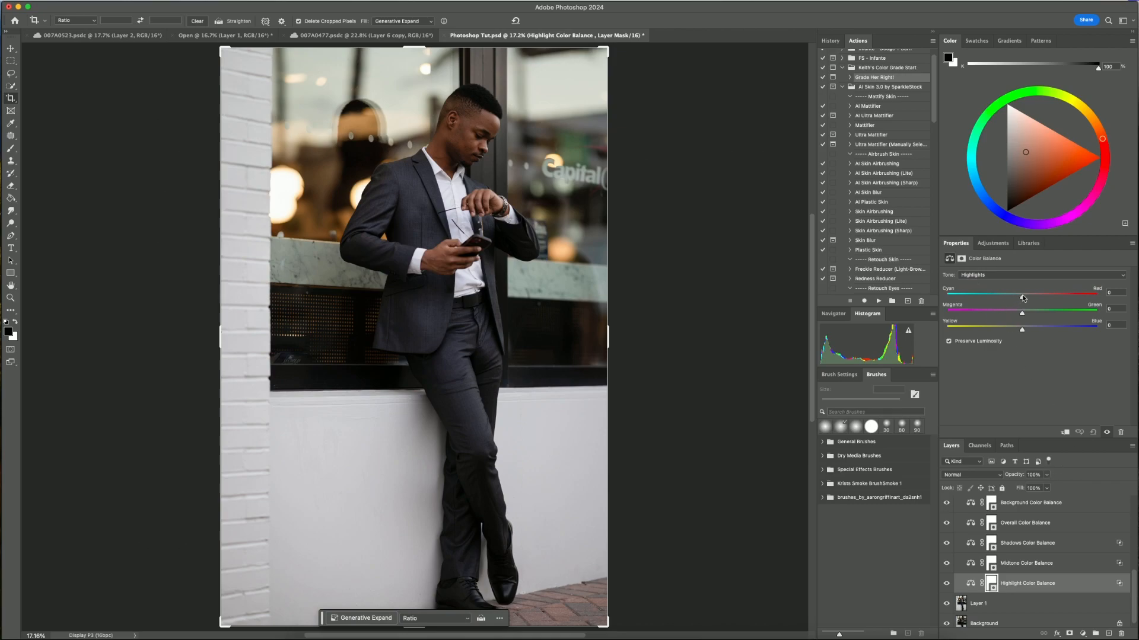
pyautogui.moveTo(1022, 298); pyautogui.dragTo(1022, 316)
pyautogui.moveTo(1022, 331); pyautogui.dragTo(1025, 332)
pyautogui.moveTo(1027, 332); pyautogui.dragTo(1027, 332)
pyautogui.click(947, 583)
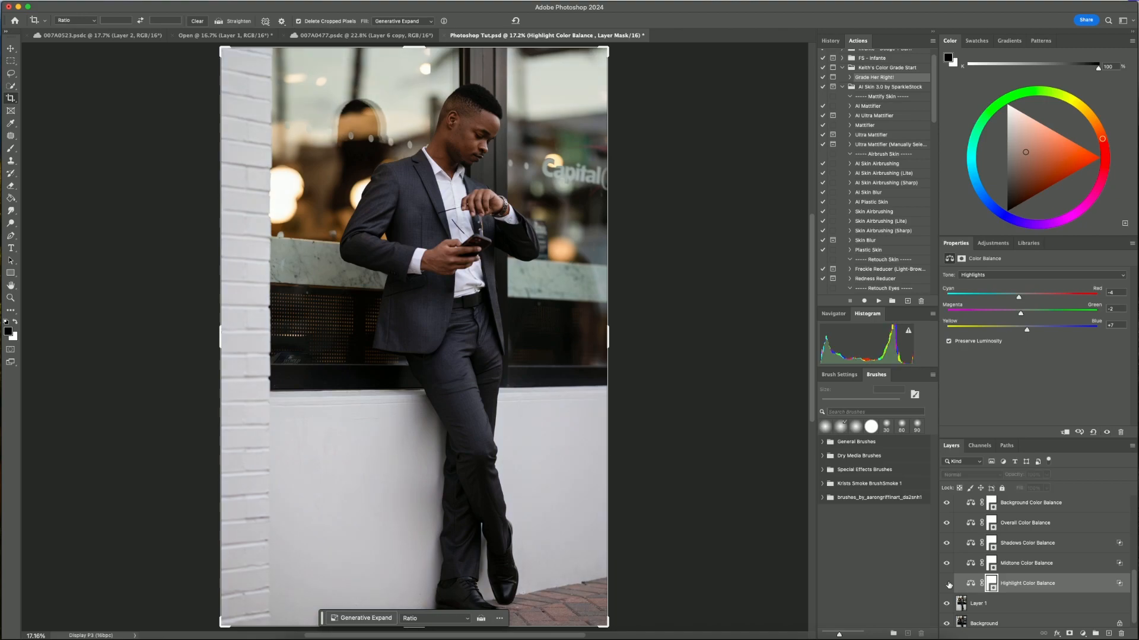
pyautogui.click(947, 583)
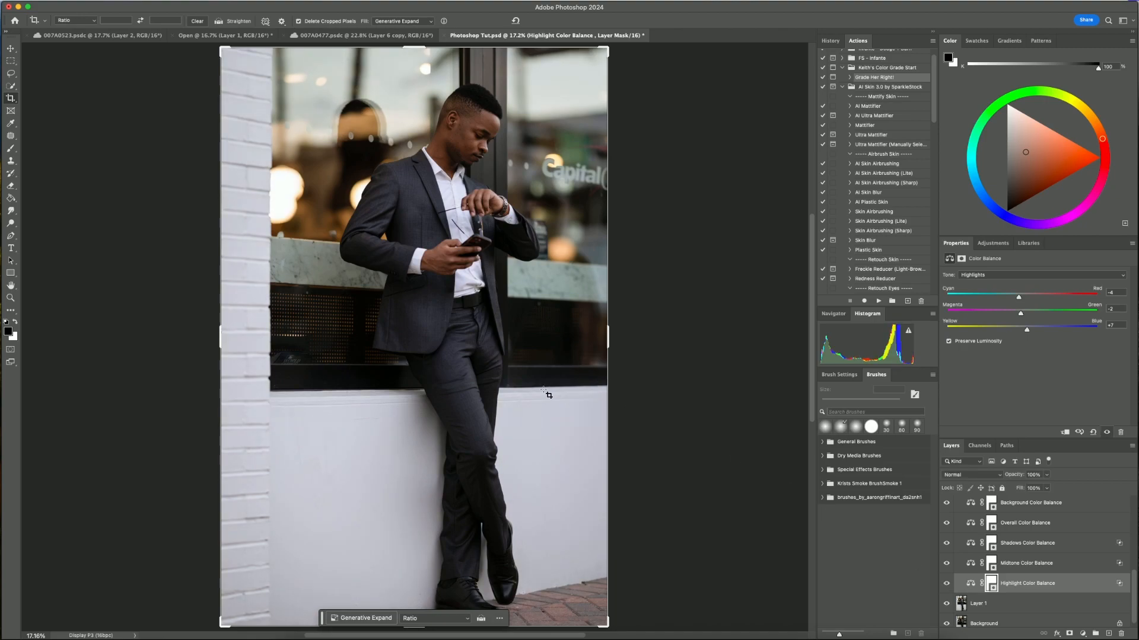
# Shift the midtones of the Midtone Color Balance layer slightly toward cyan
pyautogui.click(1025, 563)
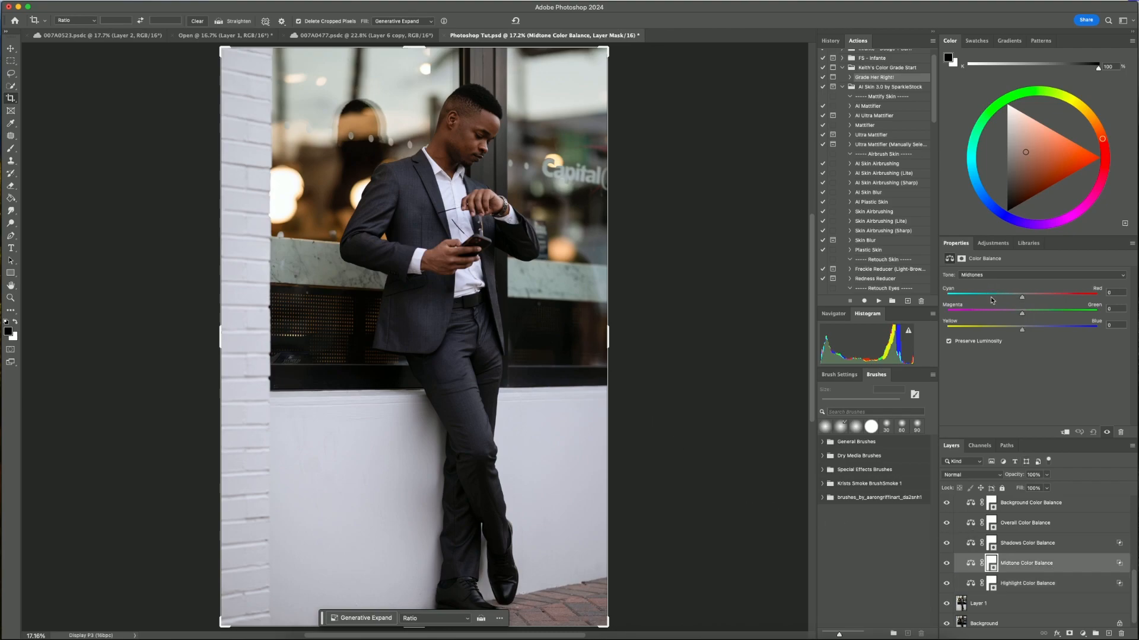
pyautogui.click(1021, 298)
pyautogui.moveTo(1021, 298); pyautogui.dragTo(1019, 299)
# Set the Shadows Color Balance layer's Shadows tone to Cyan-Red +1 and Yellow-Blue +1
pyautogui.click(1066, 542)
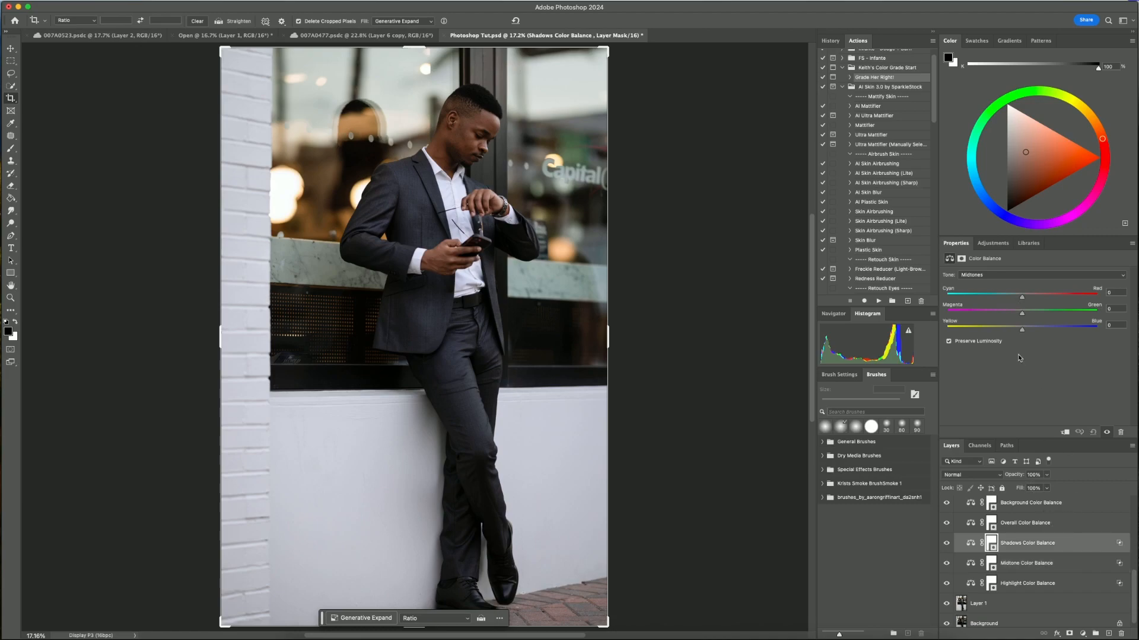
pyautogui.click(998, 276)
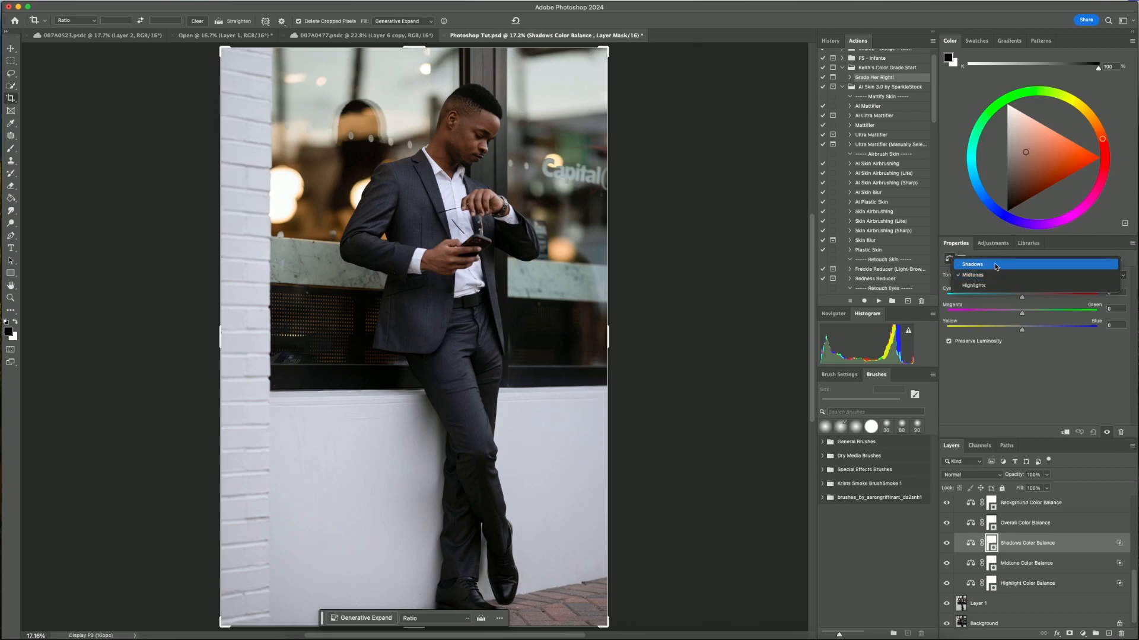
pyautogui.click(996, 264)
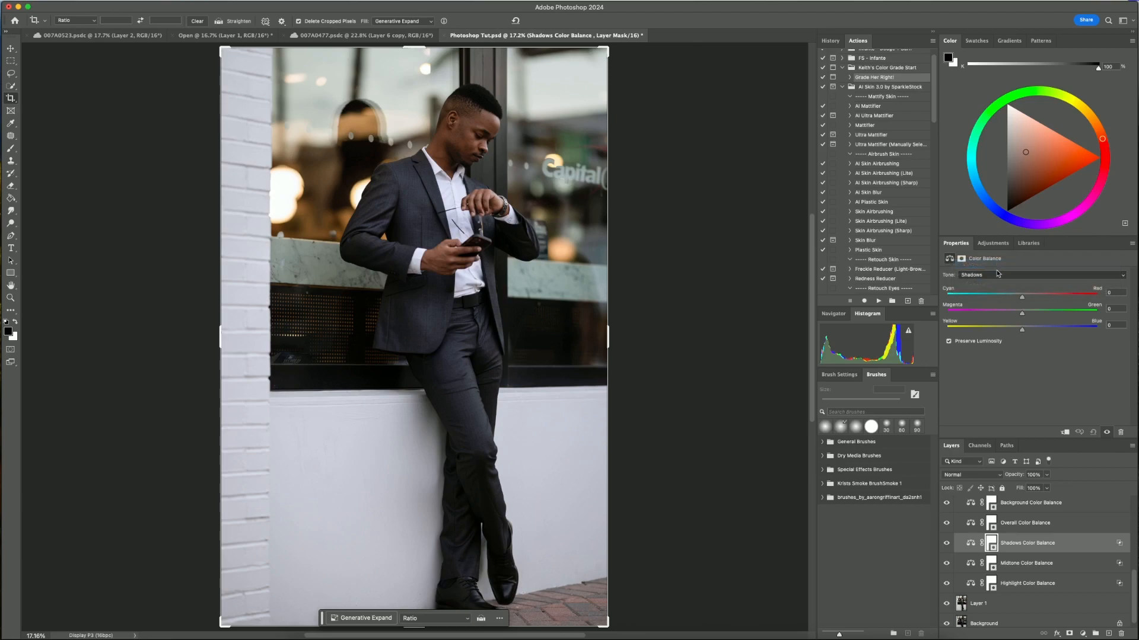
pyautogui.click(1021, 296)
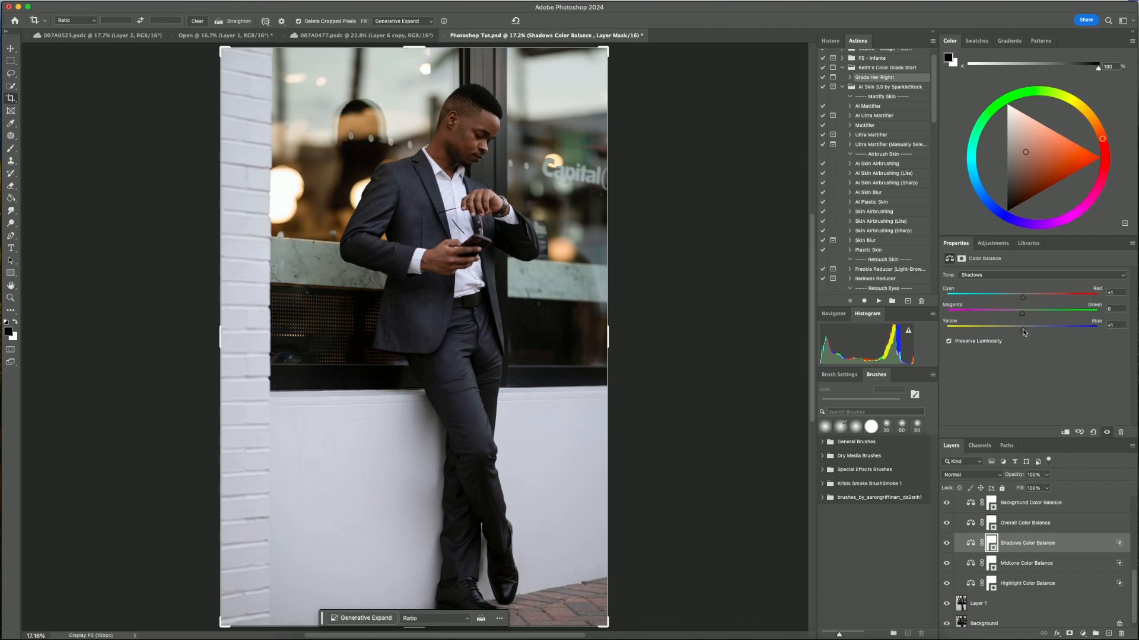
# Compare the photo with the Shadows, Midtone and Highlight Color Balance layers hidden and shown, inspecting the trousers and wall up close
pyautogui.moveTo(946, 544); pyautogui.dragTo(947, 586)
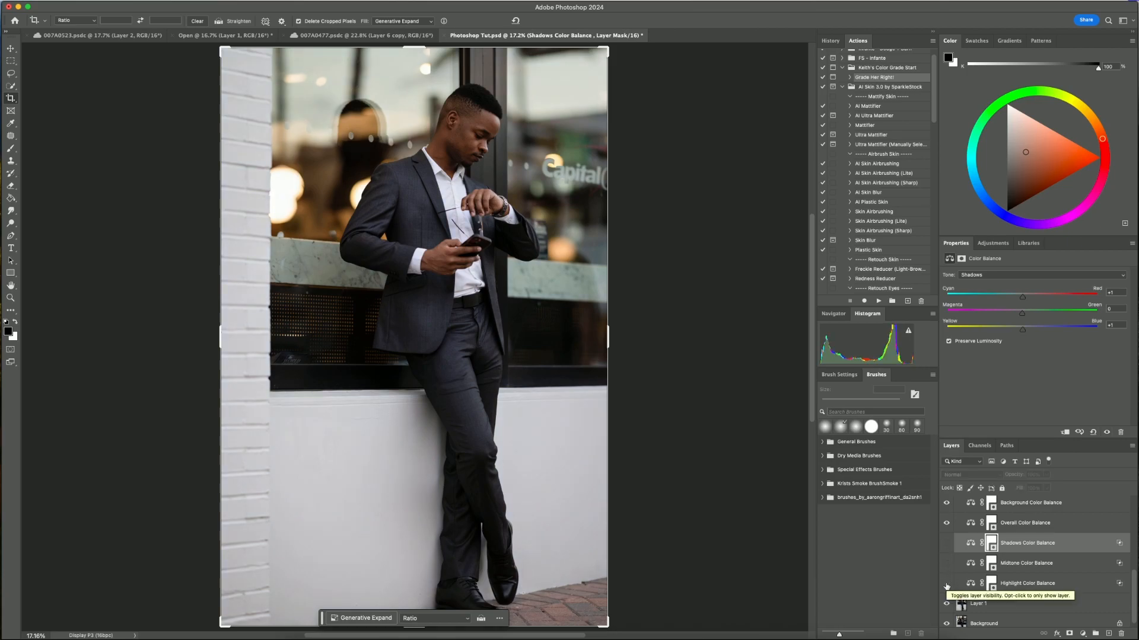
pyautogui.click(946, 585)
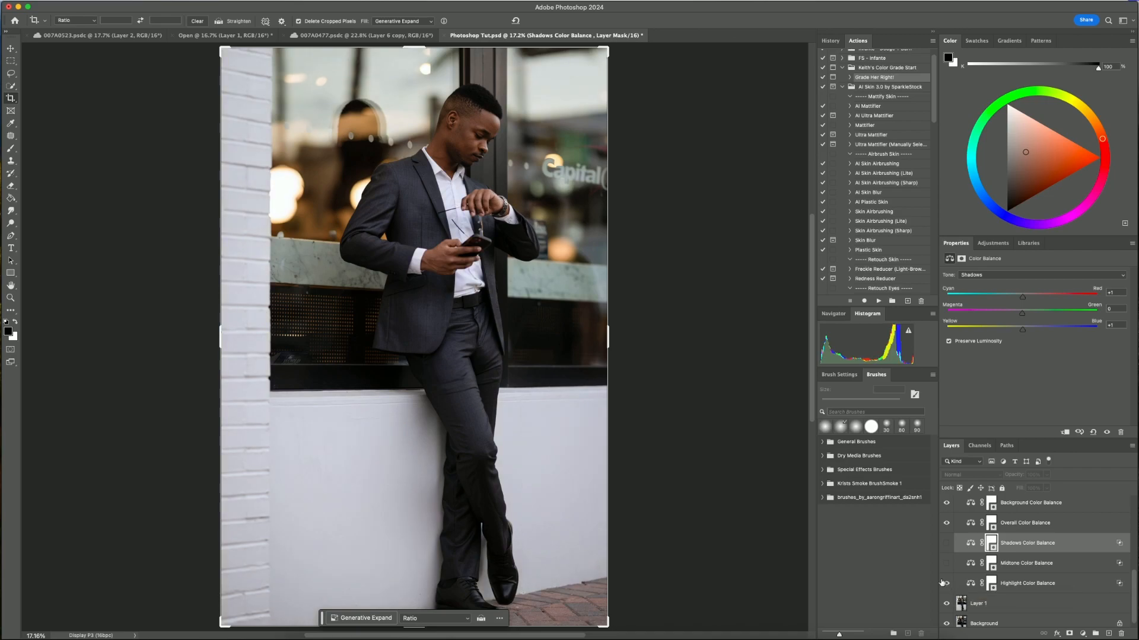
pyautogui.press('z')
pyautogui.moveTo(507, 451); pyautogui.dragTo(556, 442)
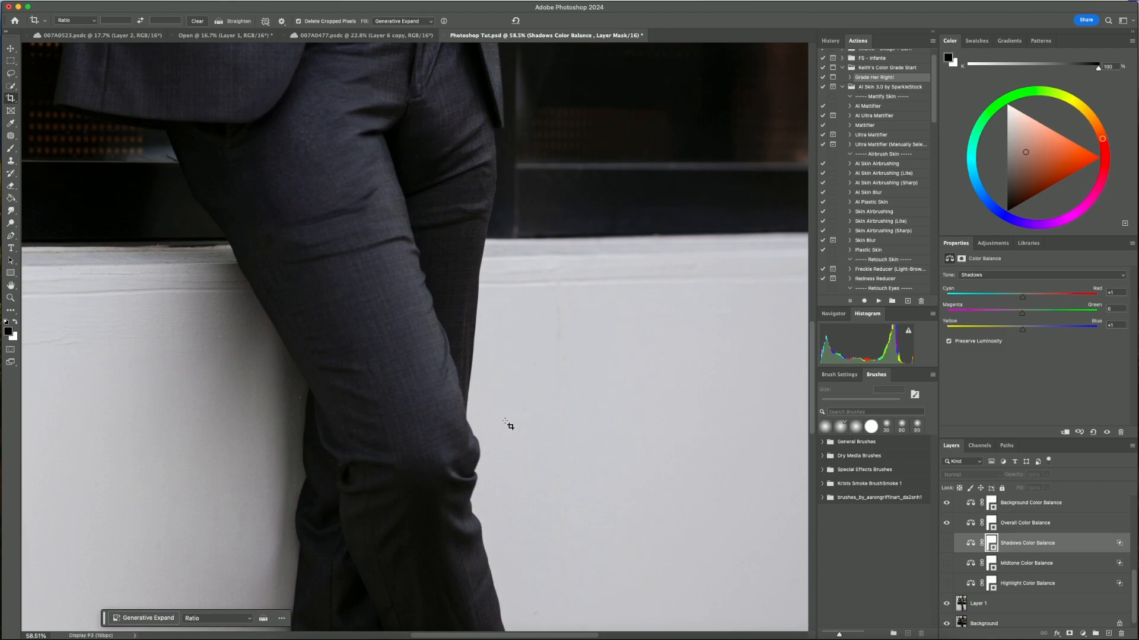
pyautogui.click(946, 584)
pyautogui.press('super+0')
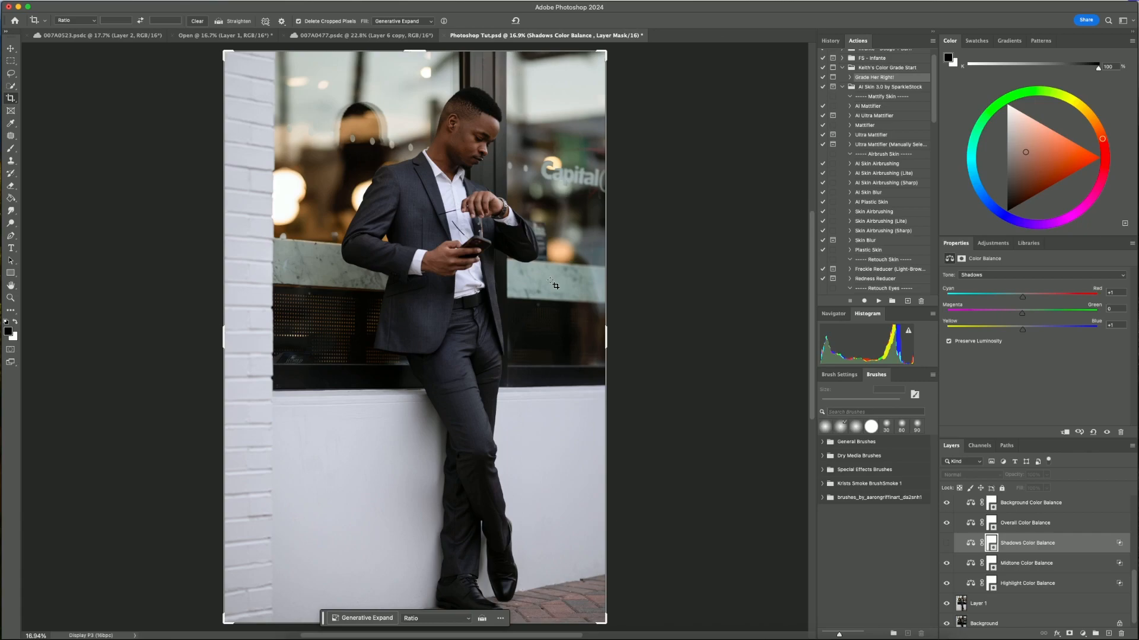
pyautogui.click(946, 544)
# Delete the Overall Color Balance layer from the Color Grade group
pyautogui.click(1061, 523)
pyautogui.moveTo(1071, 525); pyautogui.dragTo(1125, 633)
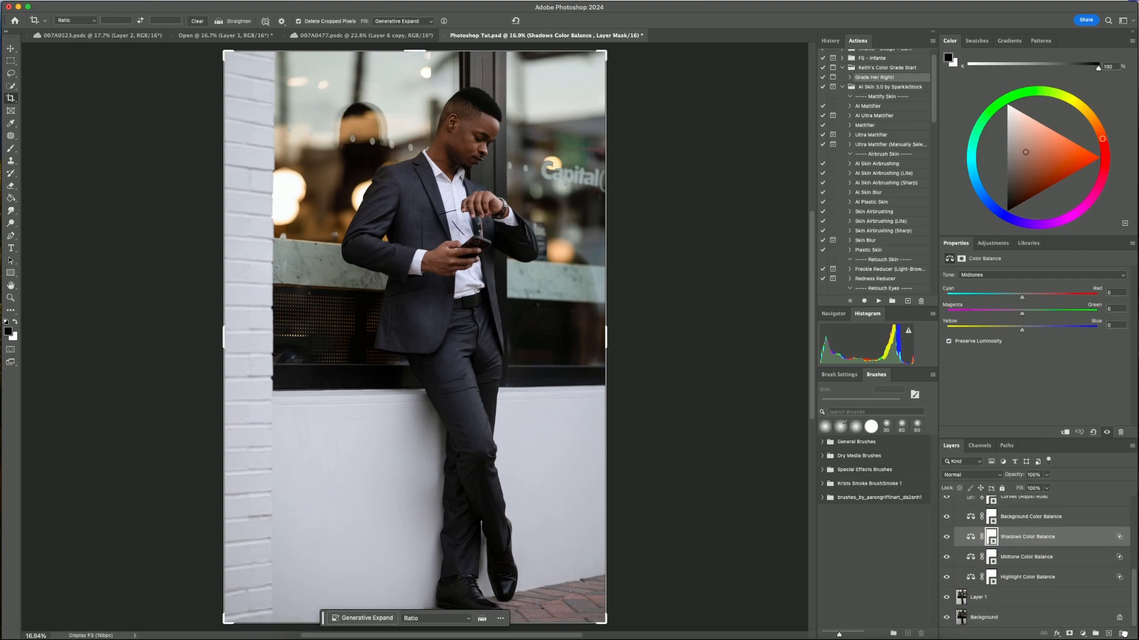
# Mask the man out of the Background Color Balance layer by selecting the subject with Cloud (Detailed results), filling the mask black, and deselecting
pyautogui.click(1057, 519)
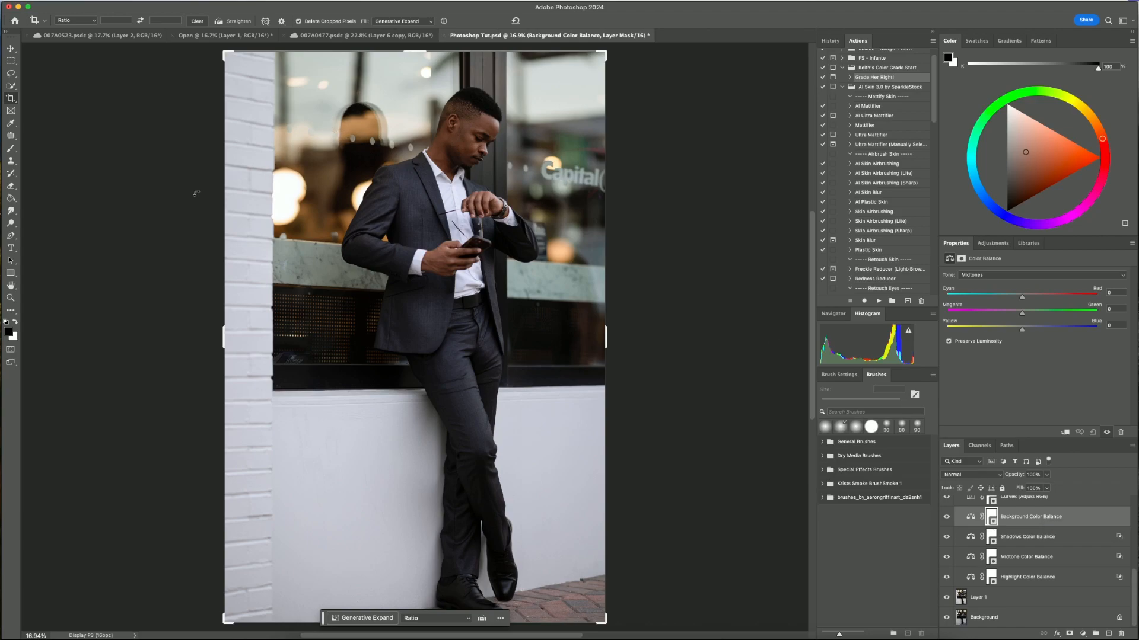
pyautogui.click(11, 88)
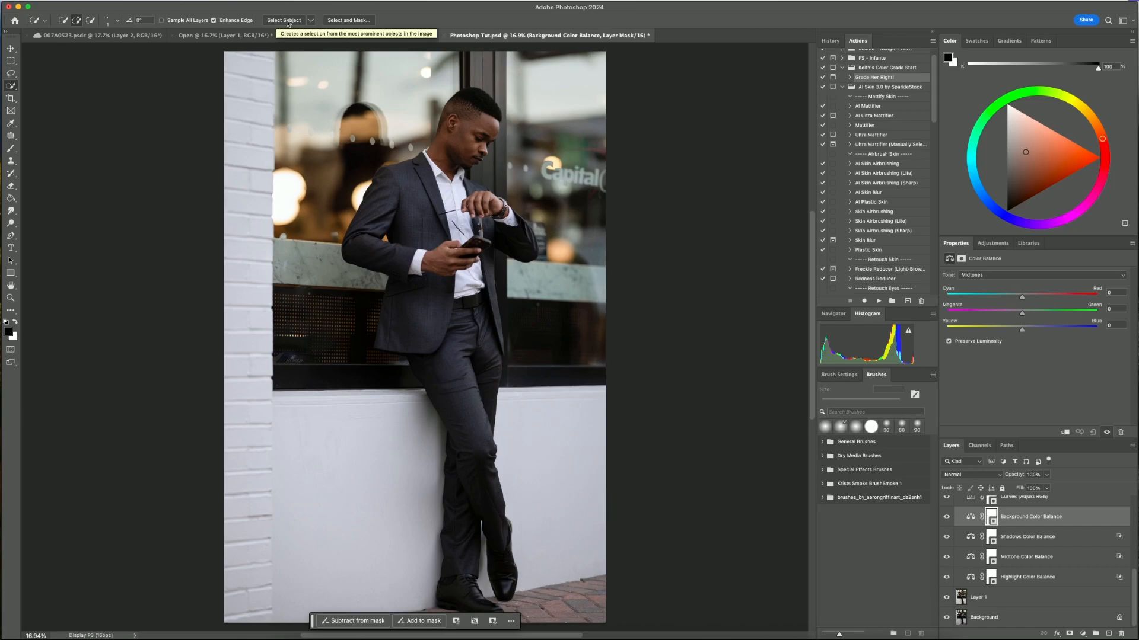
pyautogui.click(311, 20)
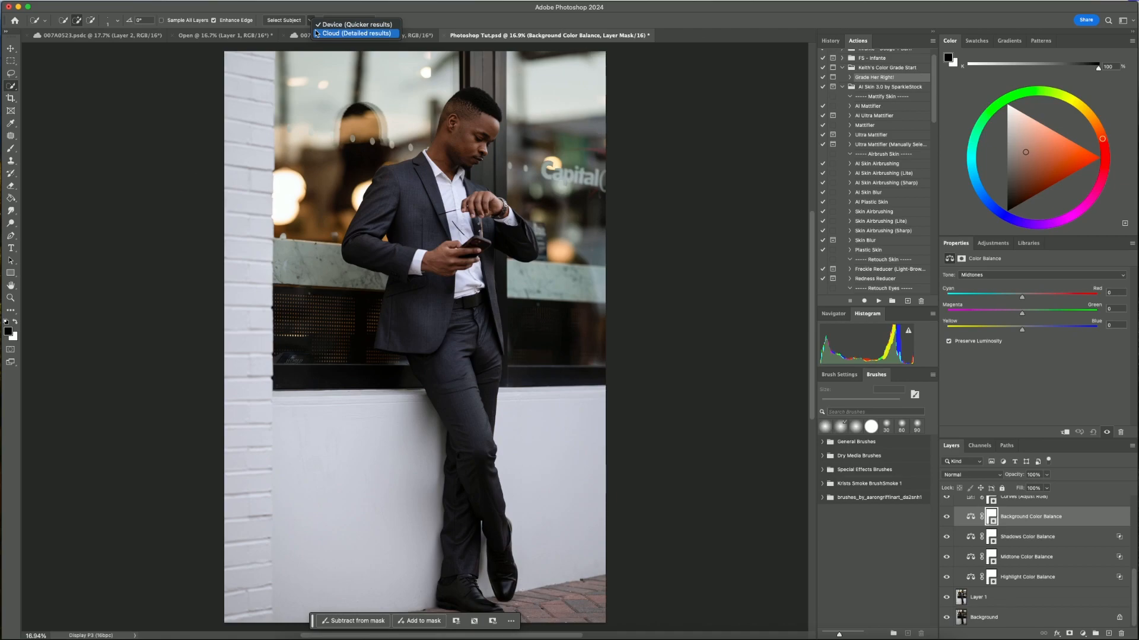
pyautogui.click(317, 33)
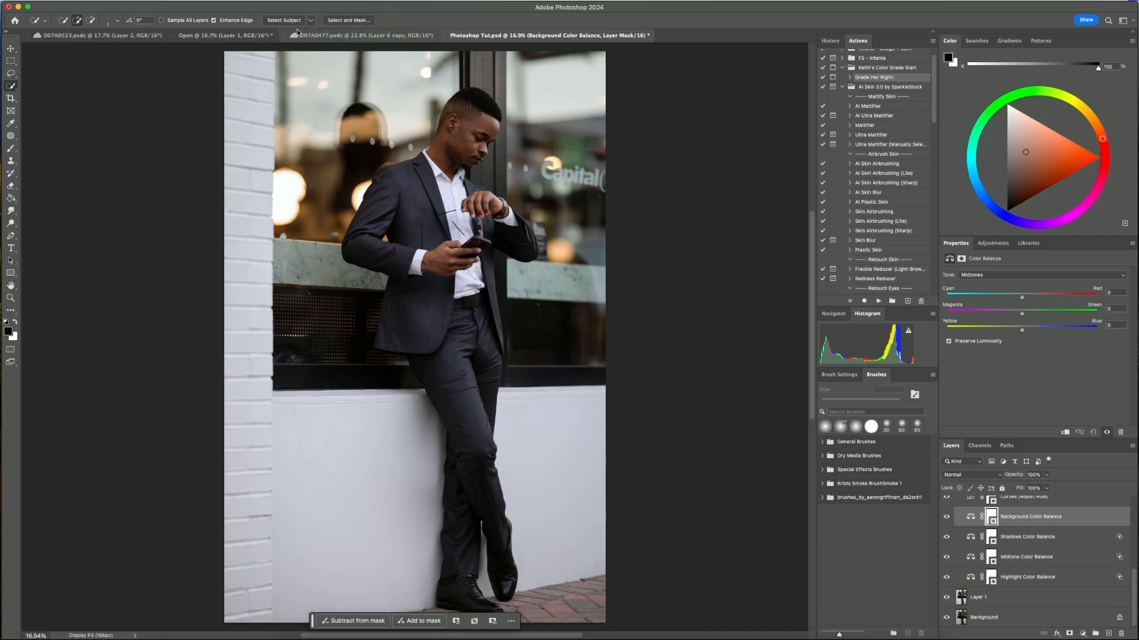
pyautogui.click(288, 20)
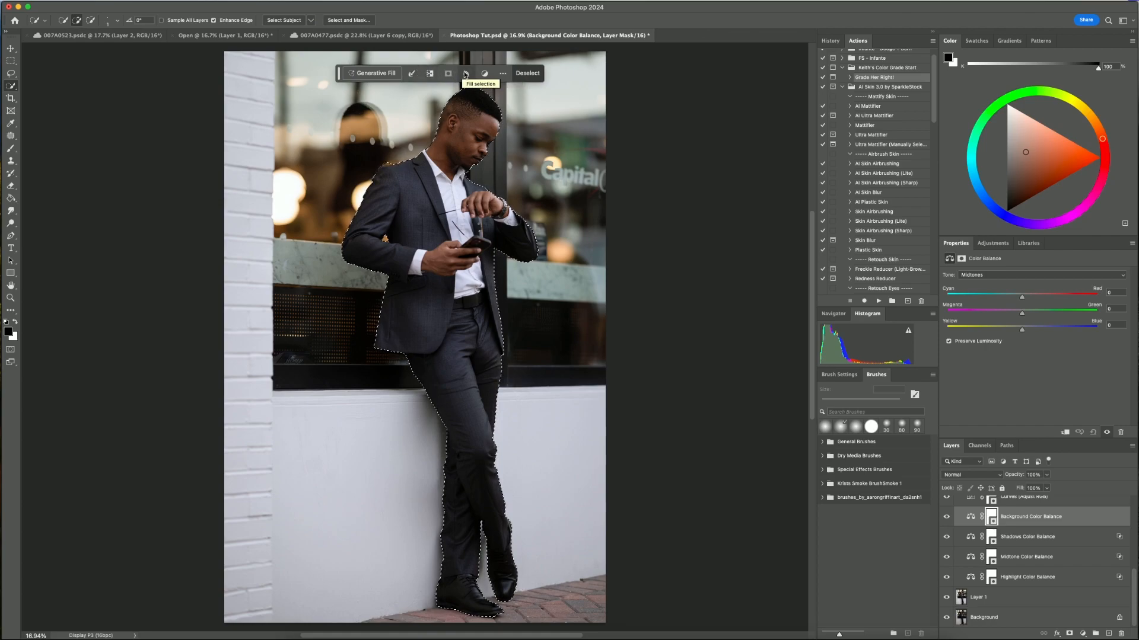
pyautogui.click(466, 74)
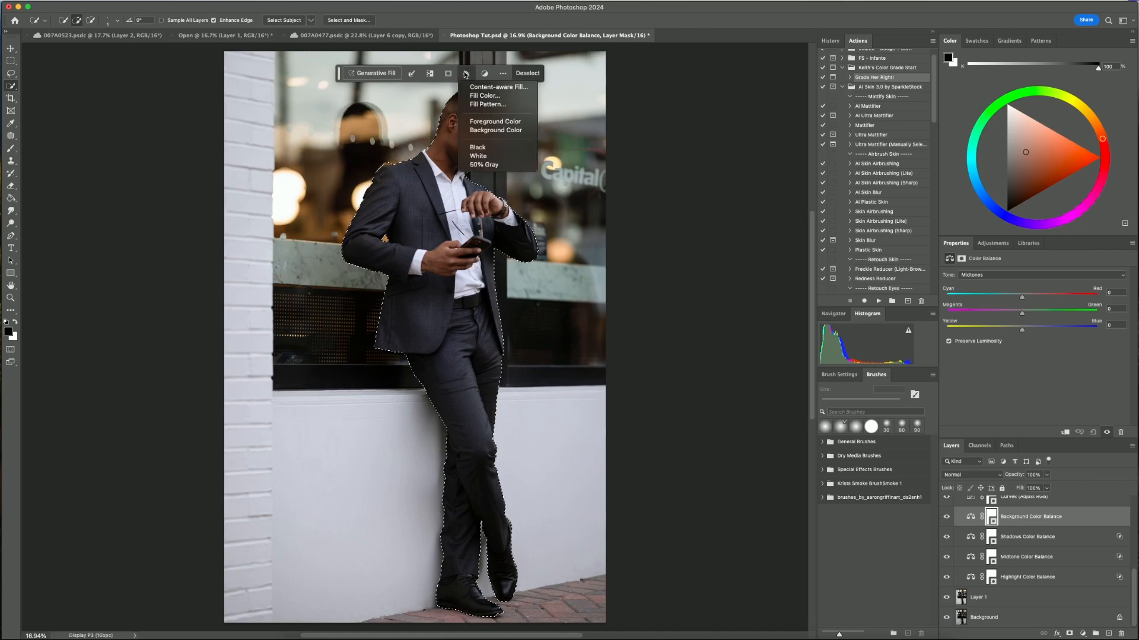
pyautogui.click(484, 149)
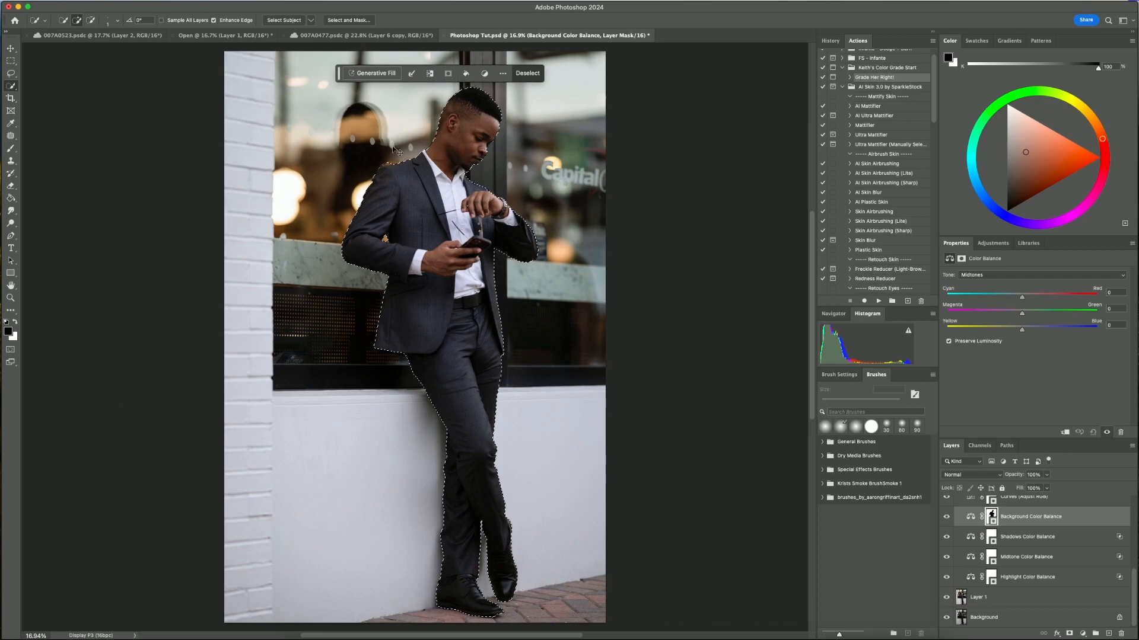
pyautogui.hotkey('ctrl', 'd')
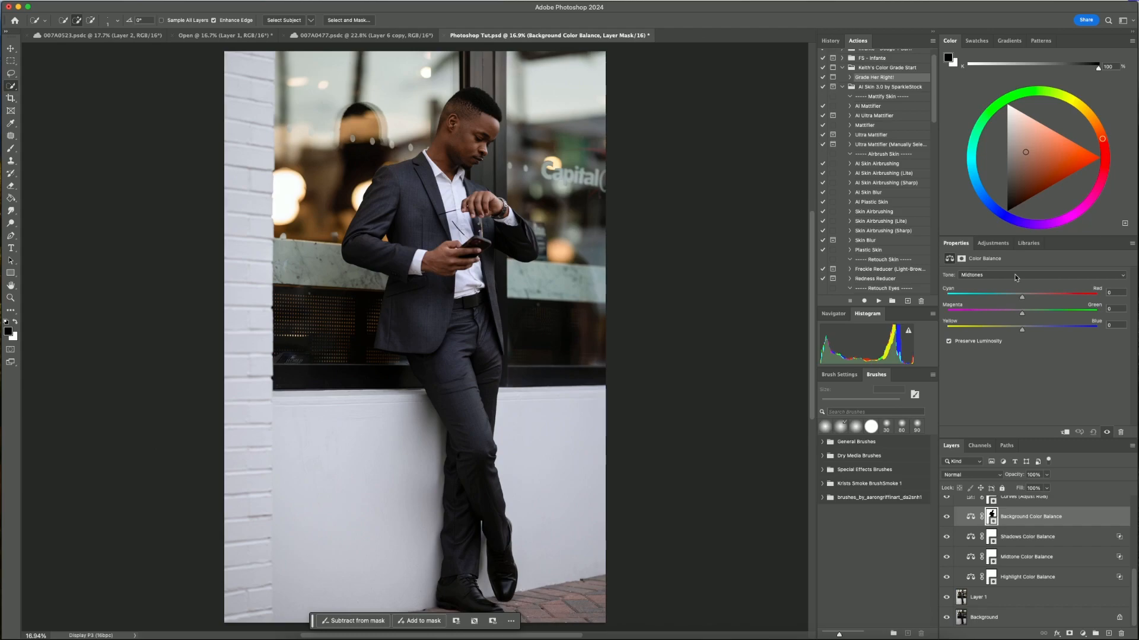
# Set the Background Color Balance layer's Midtones tone to Magenta-Green +6
pyautogui.doubleClick(1083, 516)
pyautogui.click(965, 355)
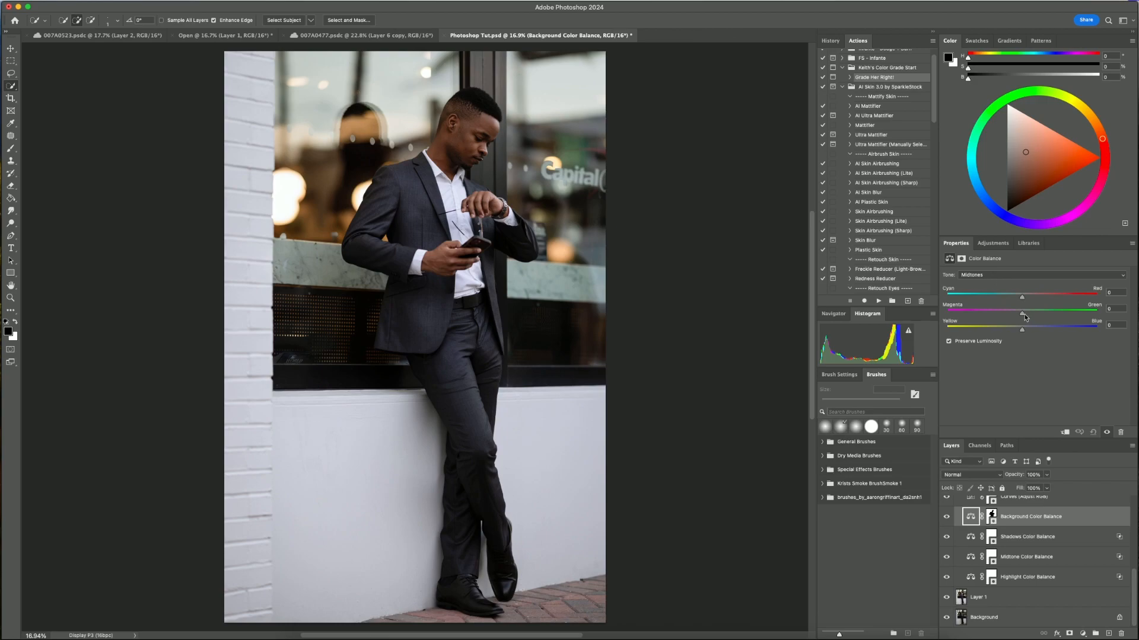
pyautogui.moveTo(1023, 315); pyautogui.dragTo(1024, 316)
pyautogui.moveTo(1026, 315); pyautogui.dragTo(1026, 316)
# Set the Background Color Balance layer's Highlights tone to Cyan-Red -2 and Yellow-Blue +5
pyautogui.click(1028, 279)
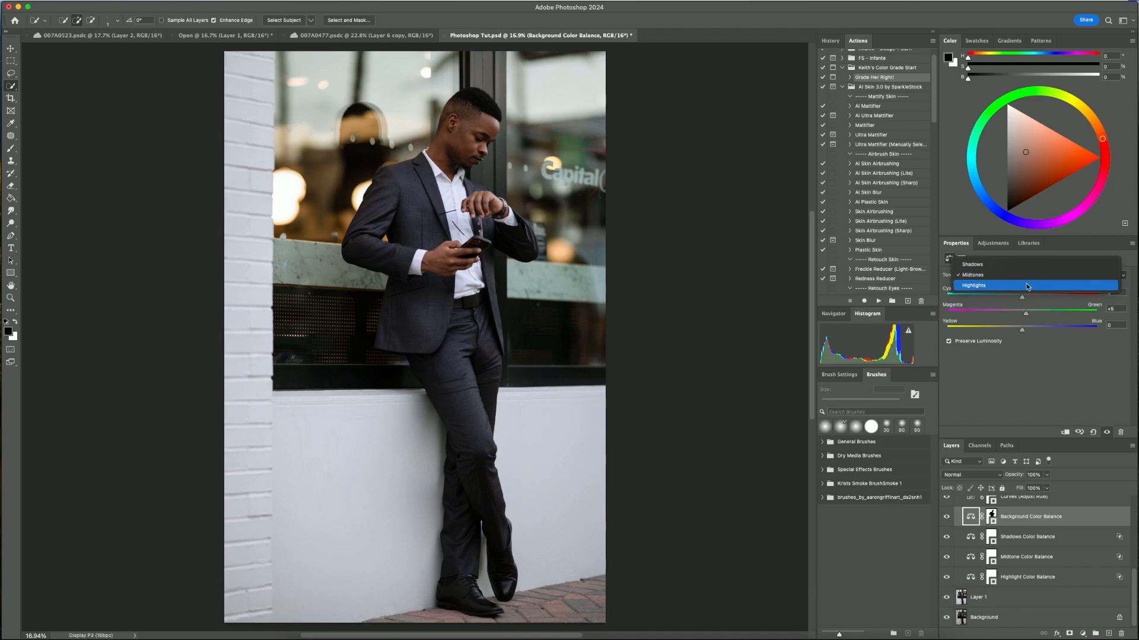
pyautogui.click(1028, 285)
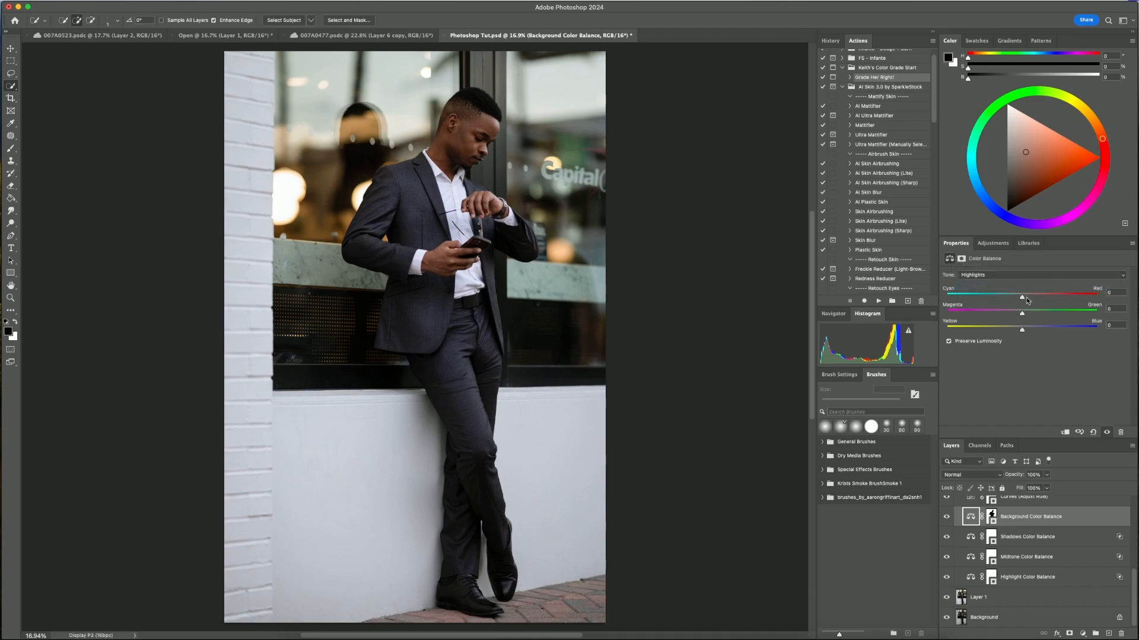
pyautogui.moveTo(1022, 299); pyautogui.dragTo(1022, 300)
pyautogui.moveTo(1021, 332); pyautogui.dragTo(1026, 332)
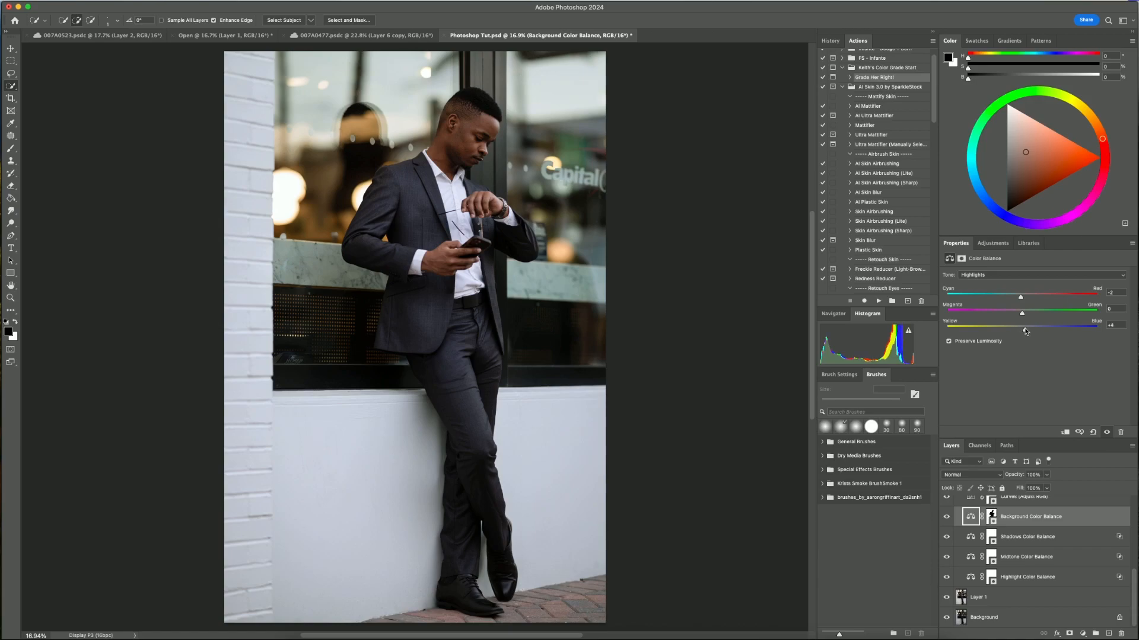
# Set the Background Color Balance layer's Shadows tone to Yellow-Blue +7 and compare the photo with the layer hidden and shown
pyautogui.click(994, 277)
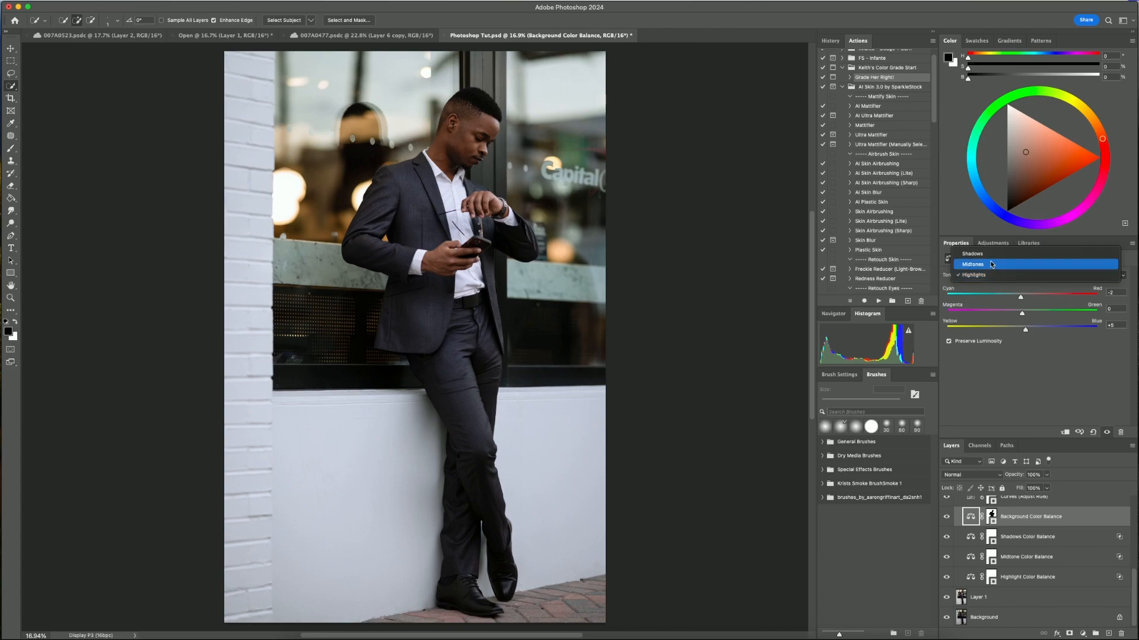
pyautogui.click(990, 254)
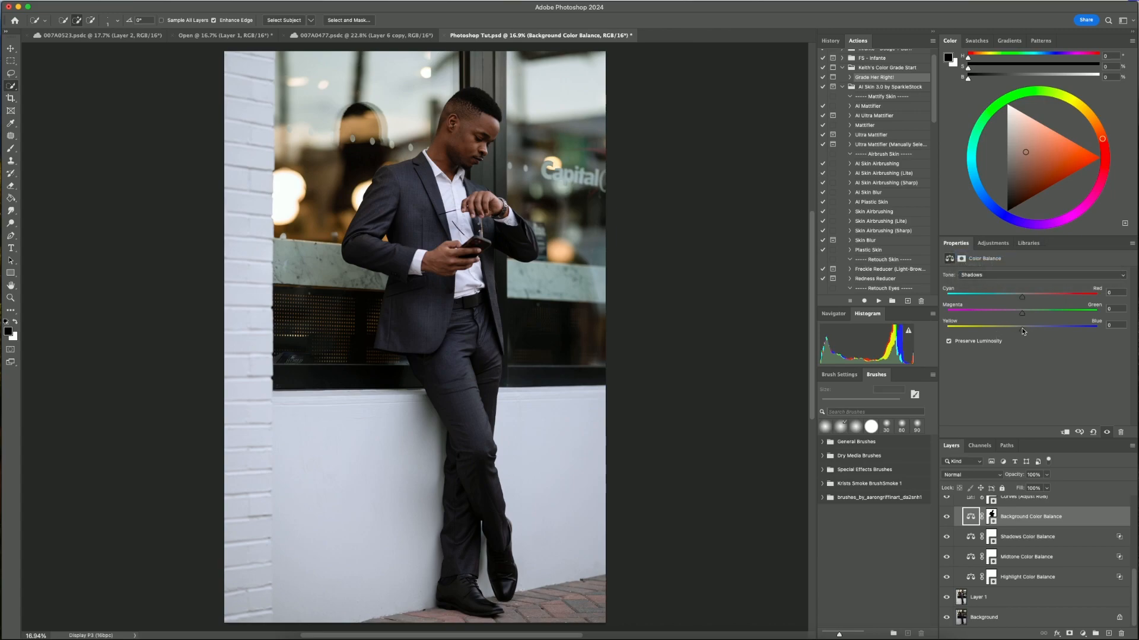
pyautogui.moveTo(1024, 331); pyautogui.dragTo(1026, 332)
pyautogui.click(947, 517)
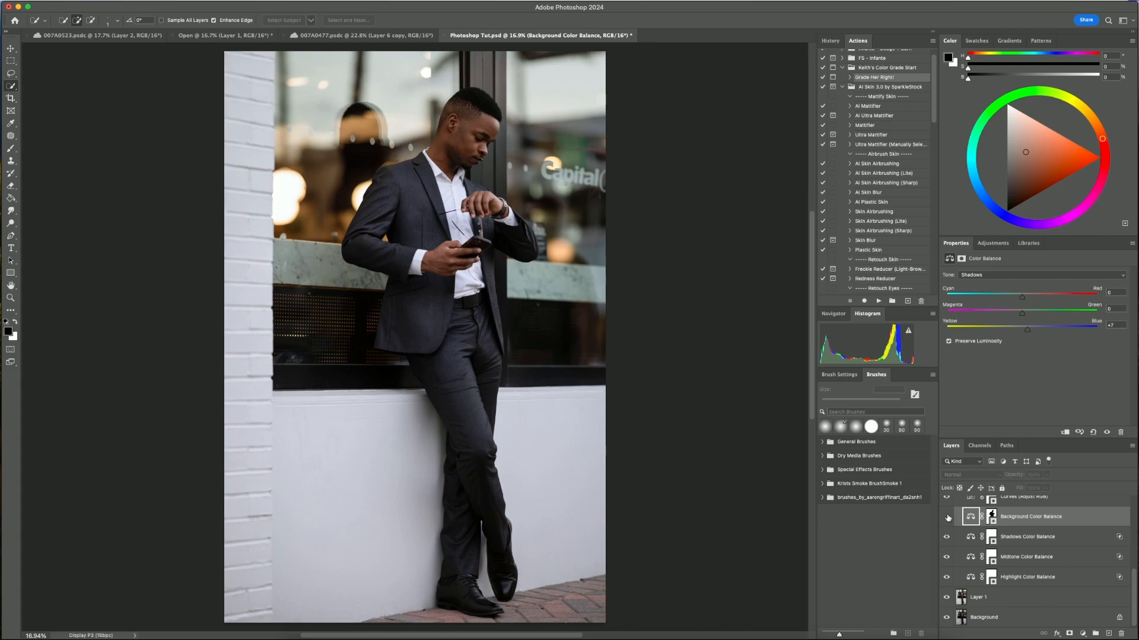
pyautogui.click(947, 517)
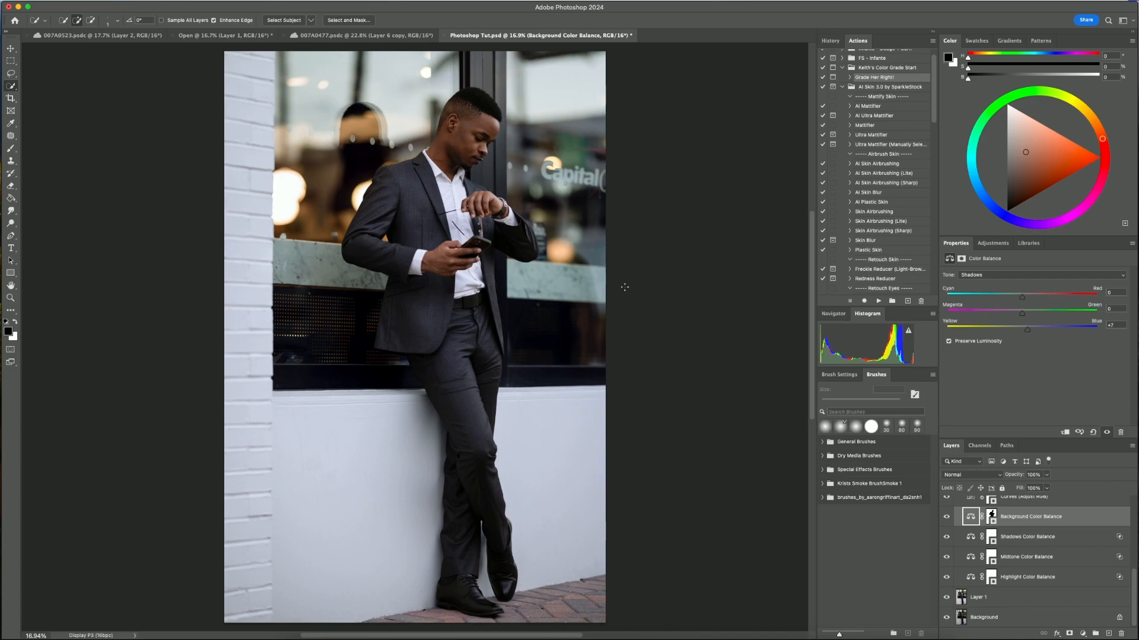
pyautogui.click(947, 517)
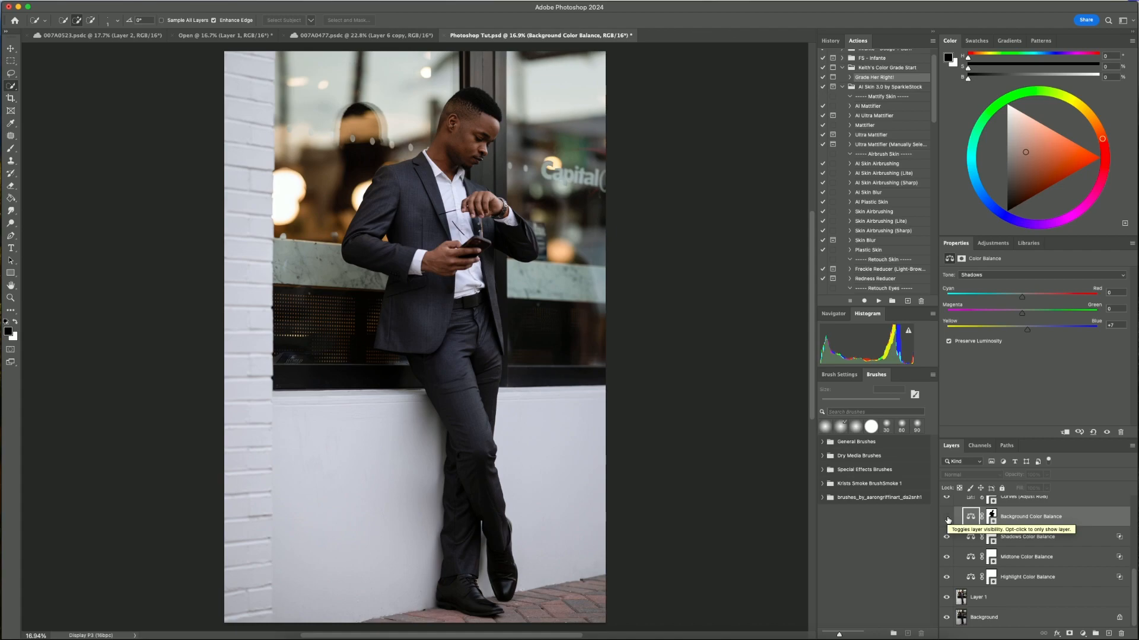
pyautogui.click(947, 518)
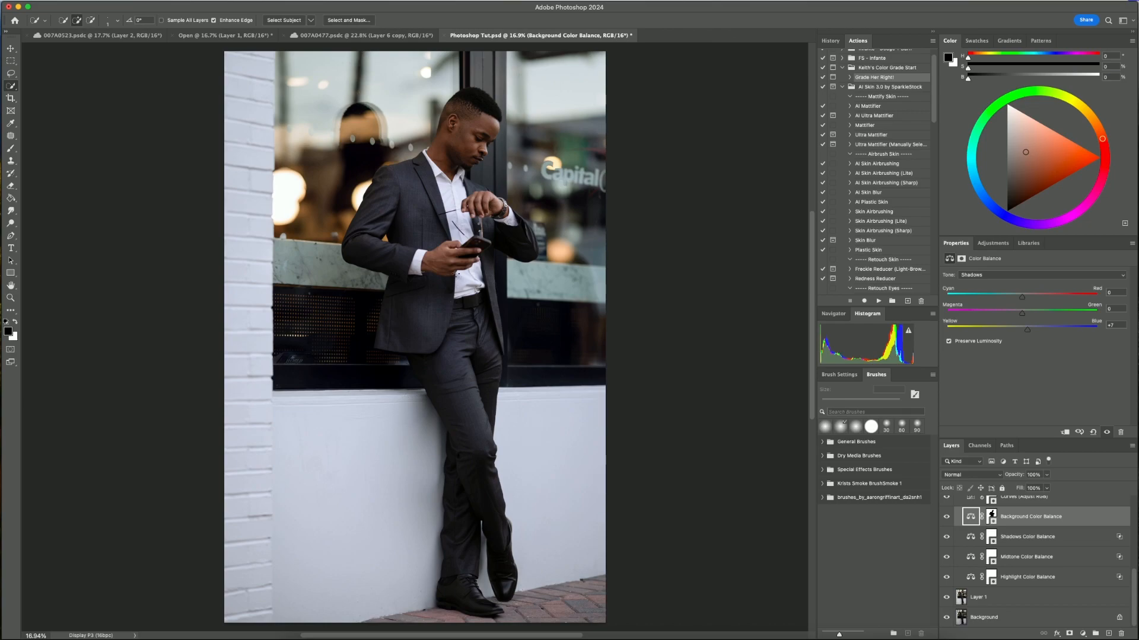
# Duplicate the Curves (Adjust RGB) layer and invert the copy's mask to black
pyautogui.scroll(2, 1044, 516)
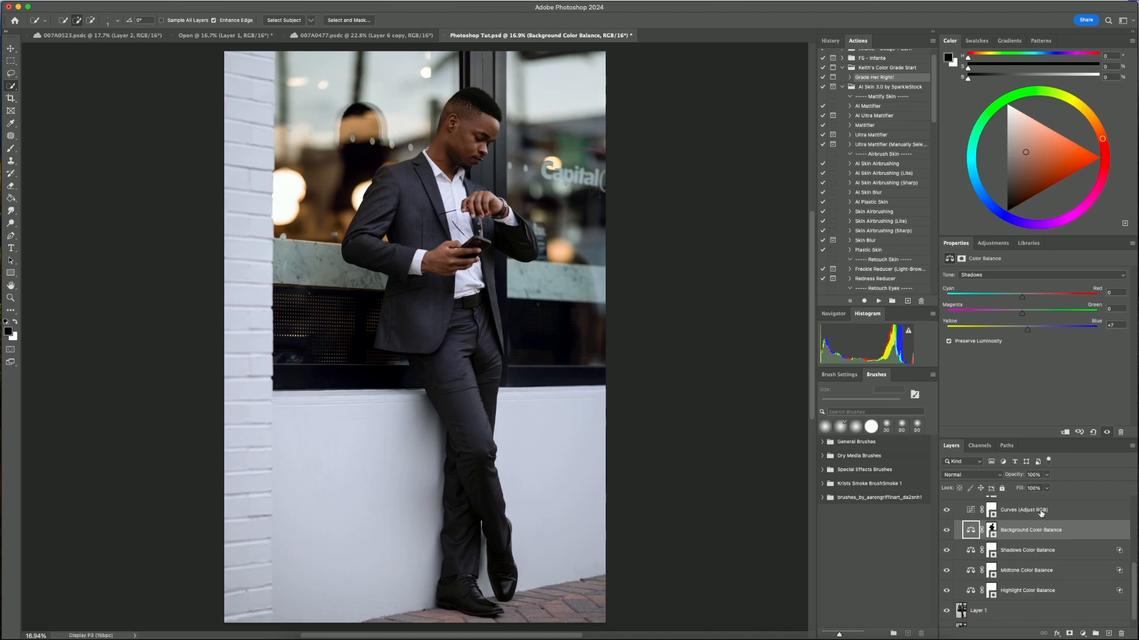
pyautogui.click(1048, 522)
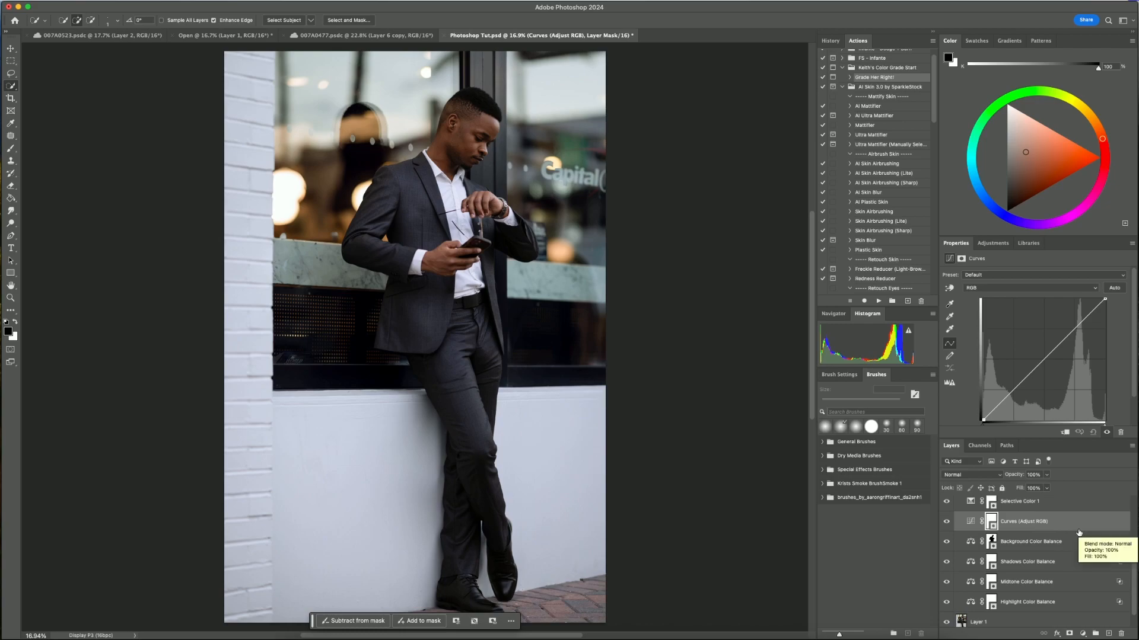
pyautogui.press('super+j')
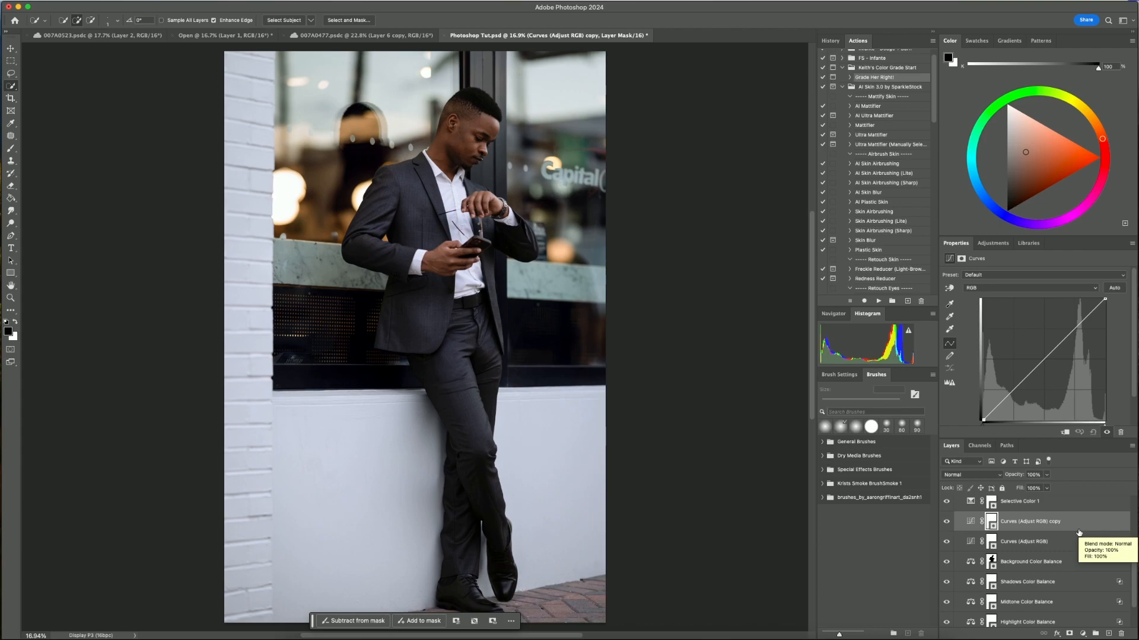
pyautogui.press('super+i')
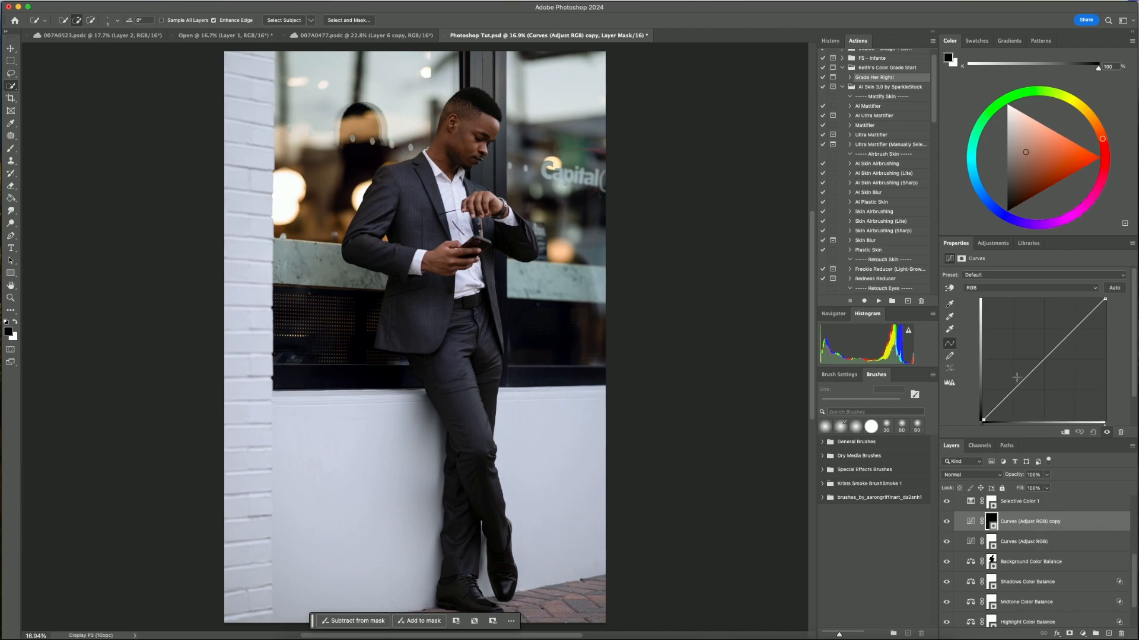
# Move the black and white input points of the original Curves (Adjust RGB) layer slightly inward to add contrast
pyautogui.click(1027, 543)
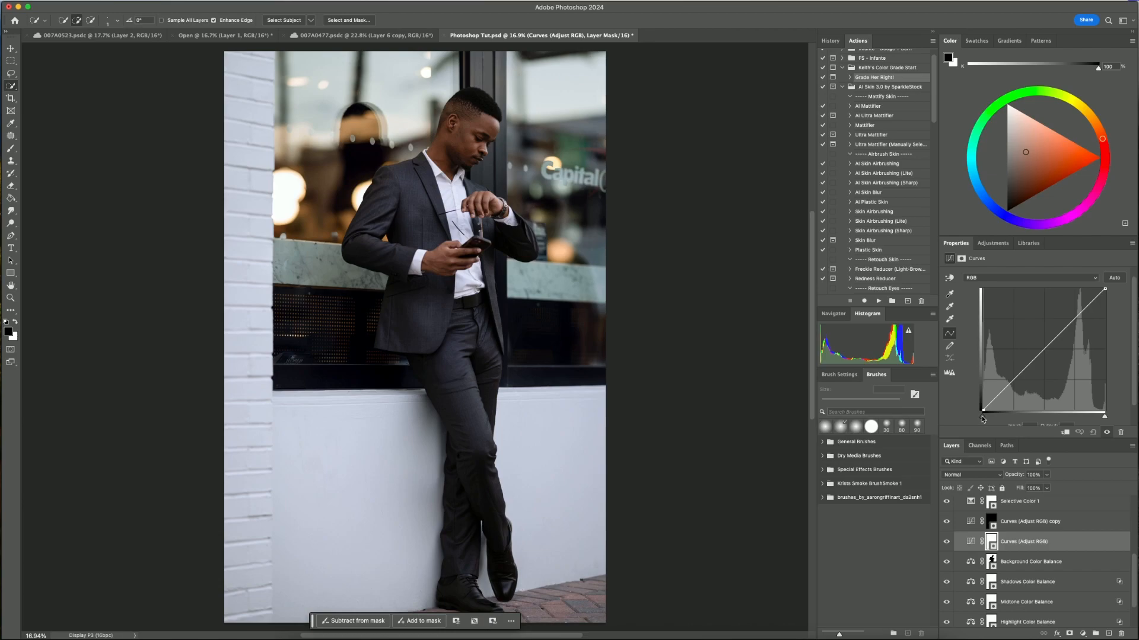
pyautogui.moveTo(982, 419); pyautogui.dragTo(984, 420)
pyautogui.moveTo(1103, 419); pyautogui.dragTo(1100, 420)
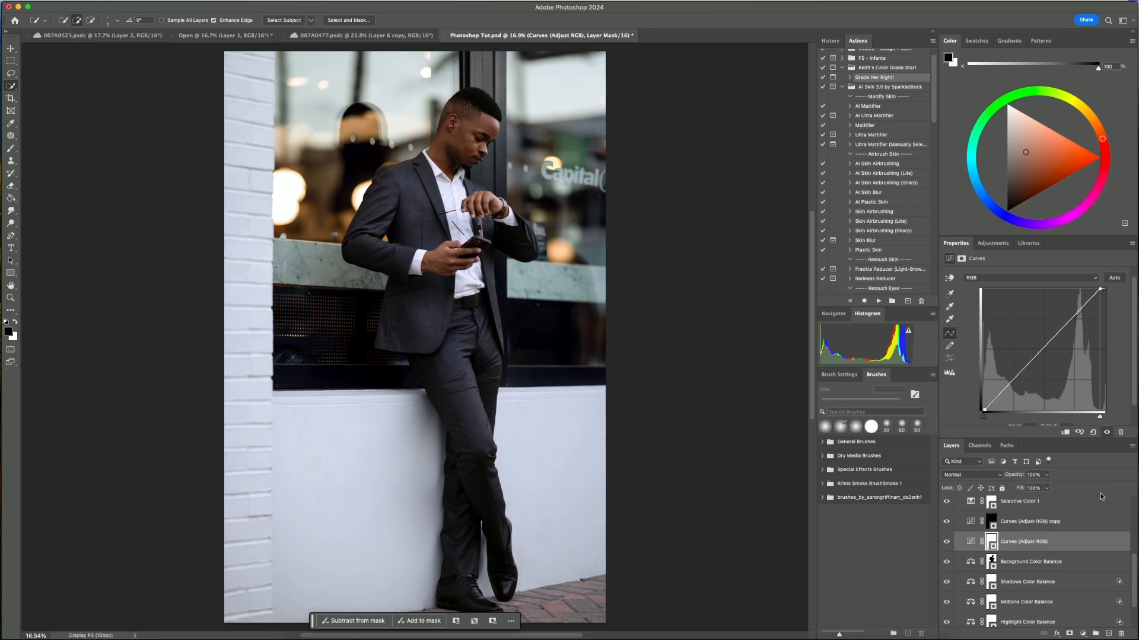
# Anchor the lower part of the Curves (Adjust RGB) copy's curve and raise its black end, previewing the effect with the mask inverted and restored
pyautogui.click(1068, 522)
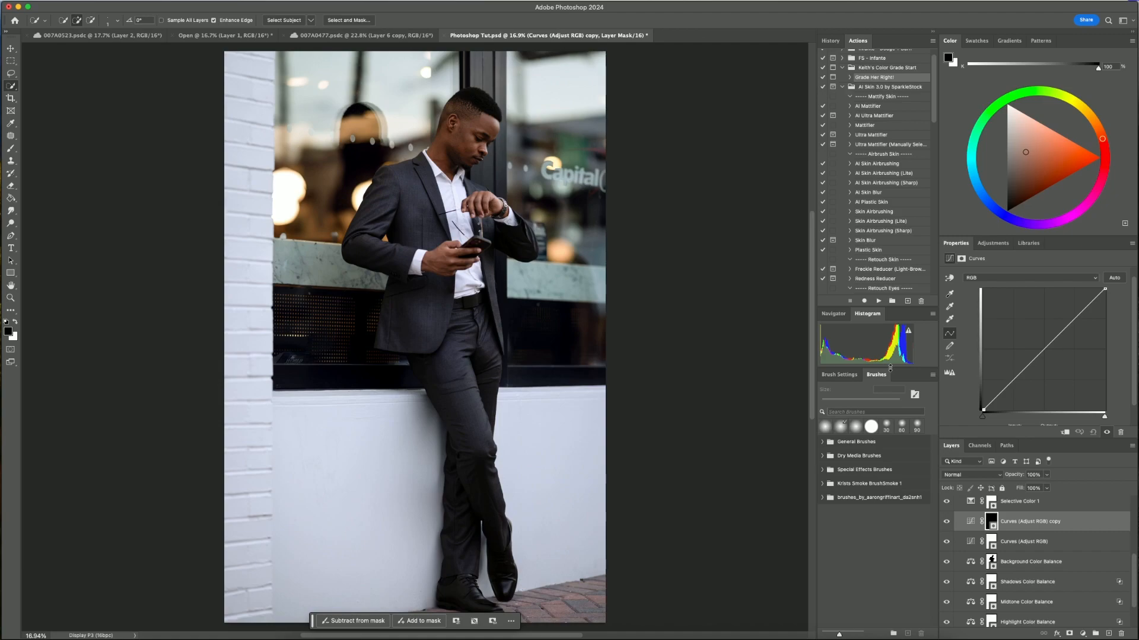
pyautogui.click(1016, 378)
pyautogui.moveTo(983, 410); pyautogui.dragTo(981, 401)
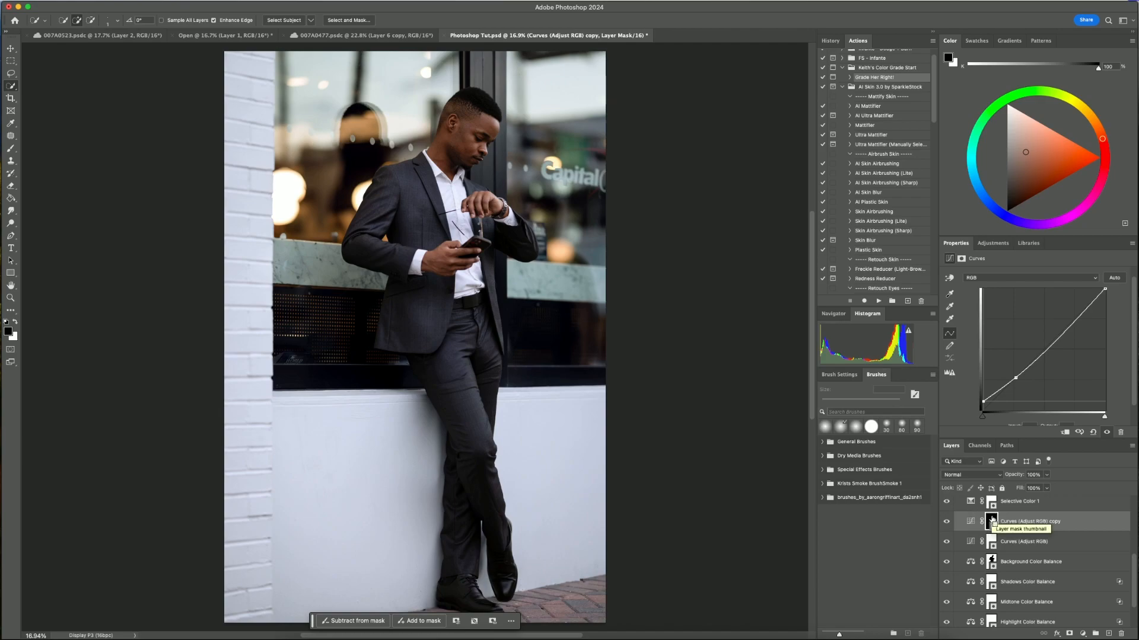
pyautogui.hotkey('ctrl', 'i')
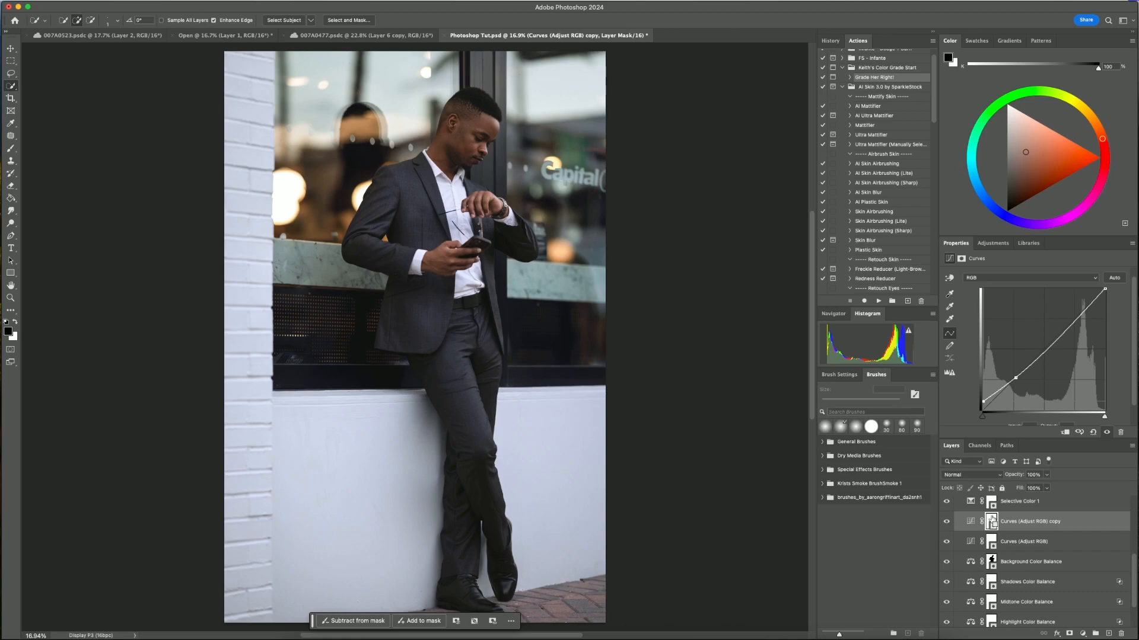
pyautogui.hotkey('ctrl', 'i')
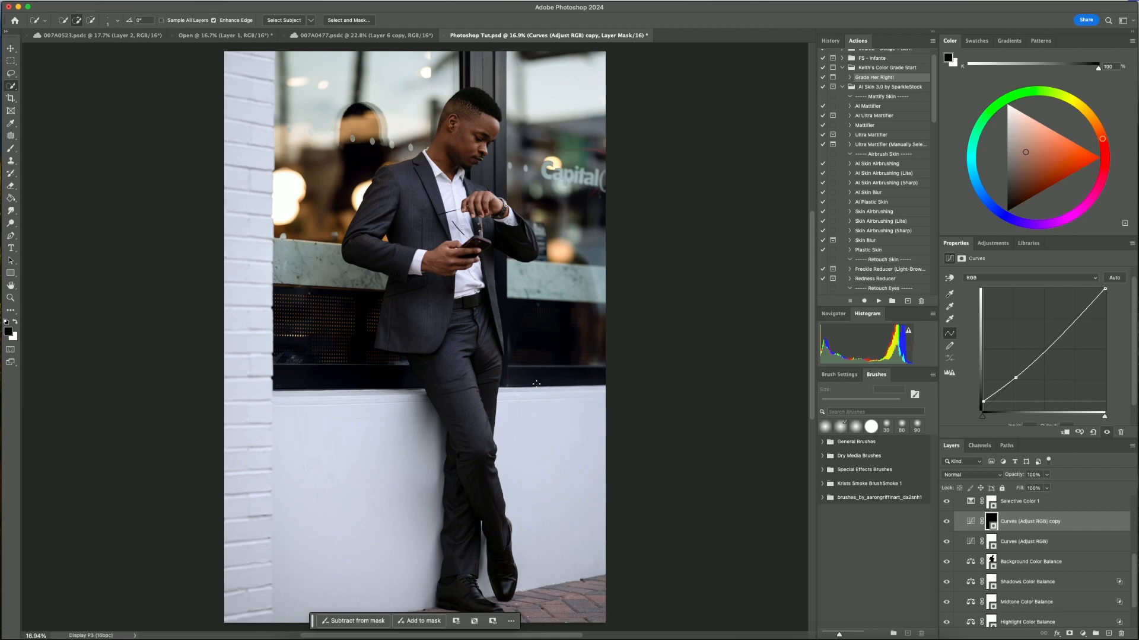
# Set up the Brush tool with 75% opacity, 10% flow and a 600 px size
pyautogui.press('b')
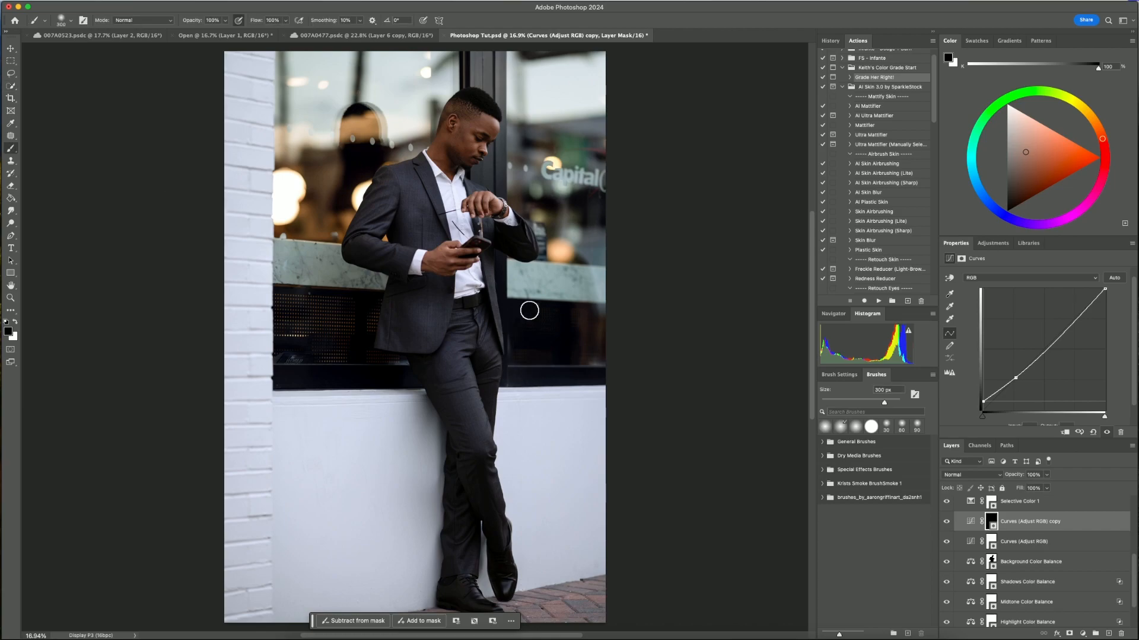
pyautogui.click(226, 21)
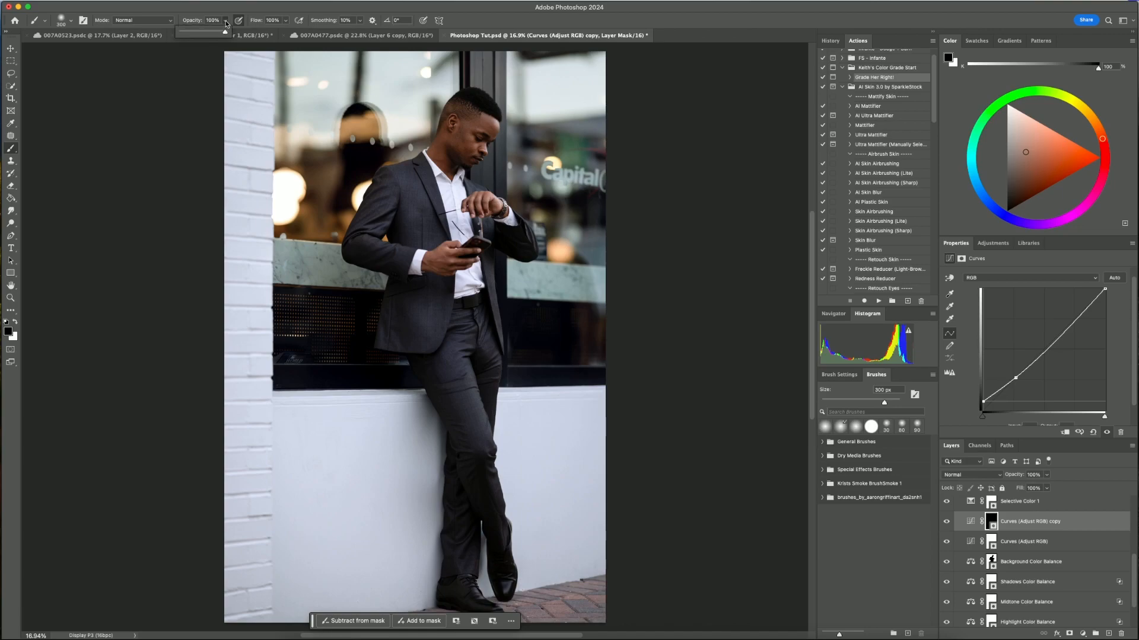
pyautogui.moveTo(228, 33); pyautogui.dragTo(215, 34)
pyautogui.click(285, 21)
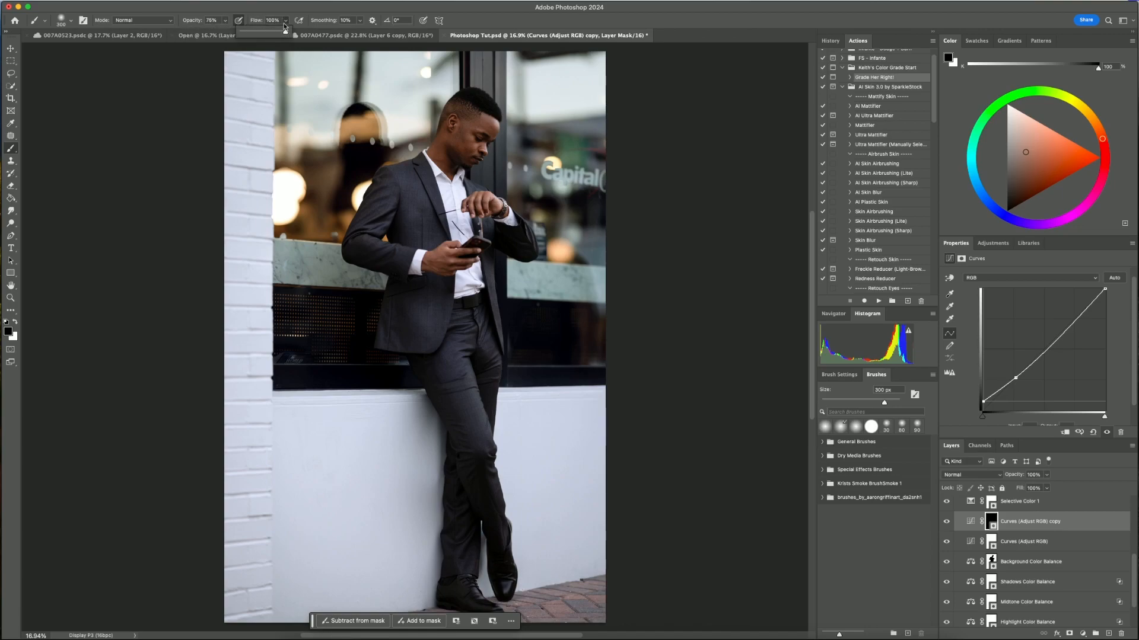
pyautogui.moveTo(274, 32); pyautogui.dragTo(246, 33)
pyautogui.press(']')
pyautogui.press(']')
pyautogui.press(']')
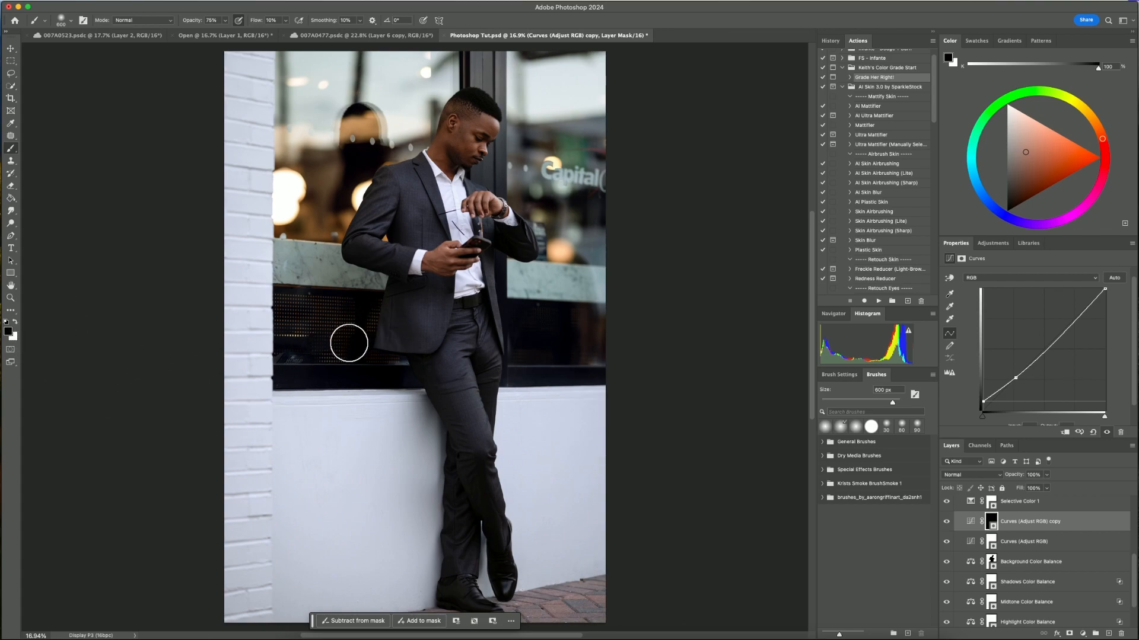
# Paint white on the Curves (Adjust RGB) copy's mask over the dark window area, and enlarge the brush to 800 px
pyautogui.press('x')
pyautogui.click(971, 522)
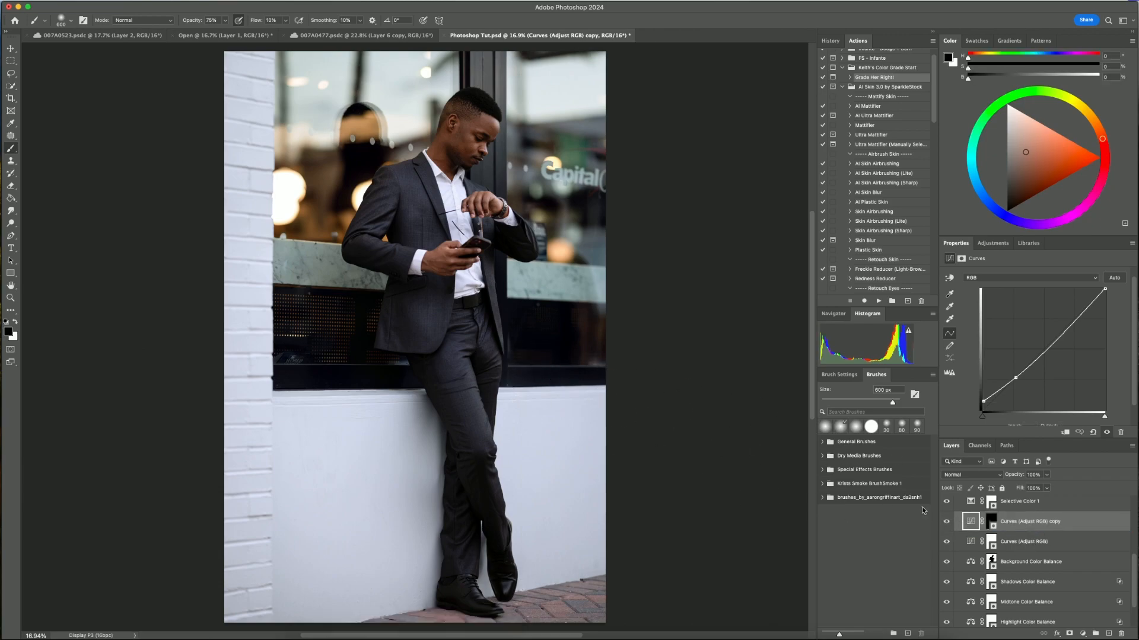
pyautogui.click(991, 521)
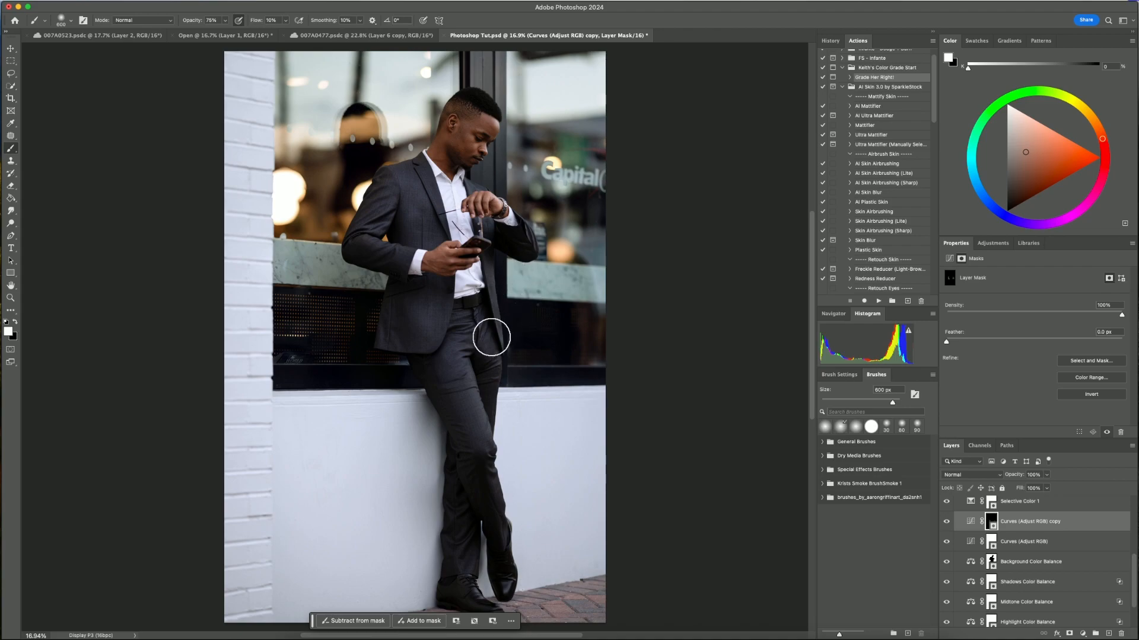
pyautogui.press('[')
pyautogui.press('[')
pyautogui.press(']')
pyautogui.press(']')
pyautogui.press(']')
pyautogui.press(']')
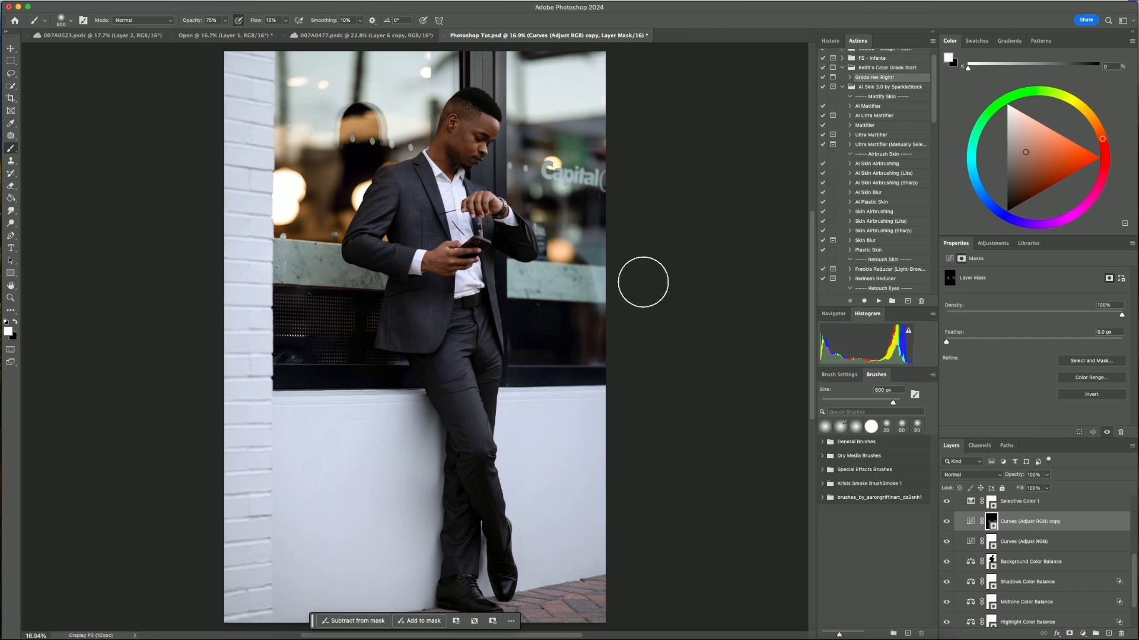
# Copy the Background Color Balance mask onto the Selective Color Overall layer and delete the Selective Color 1 copy layer
pyautogui.scroll(3, 1132, 560)
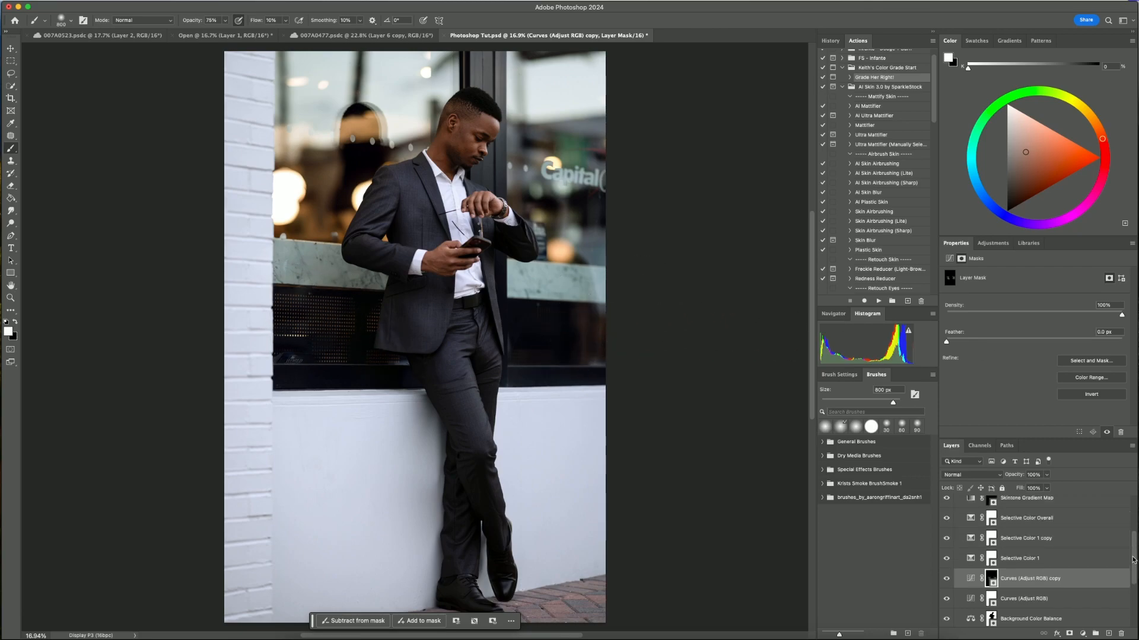
pyautogui.click(1031, 557)
pyautogui.scroll(-1, 1003, 615)
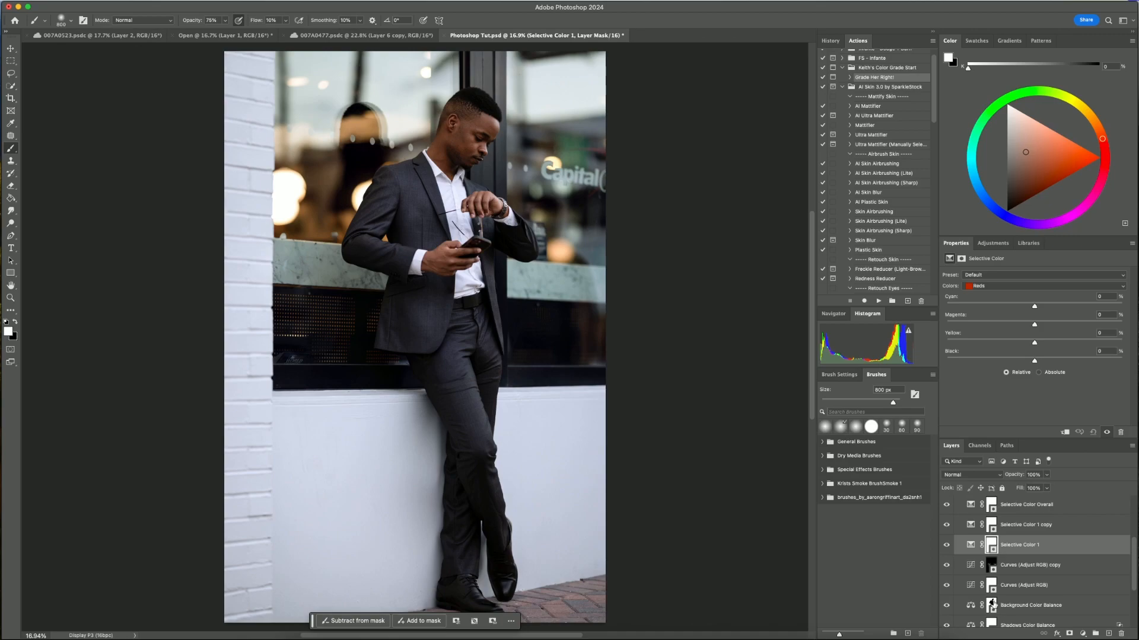
pyautogui.moveTo(992, 605); pyautogui.dragTo(991, 503)
pyautogui.scroll(1, 994, 510)
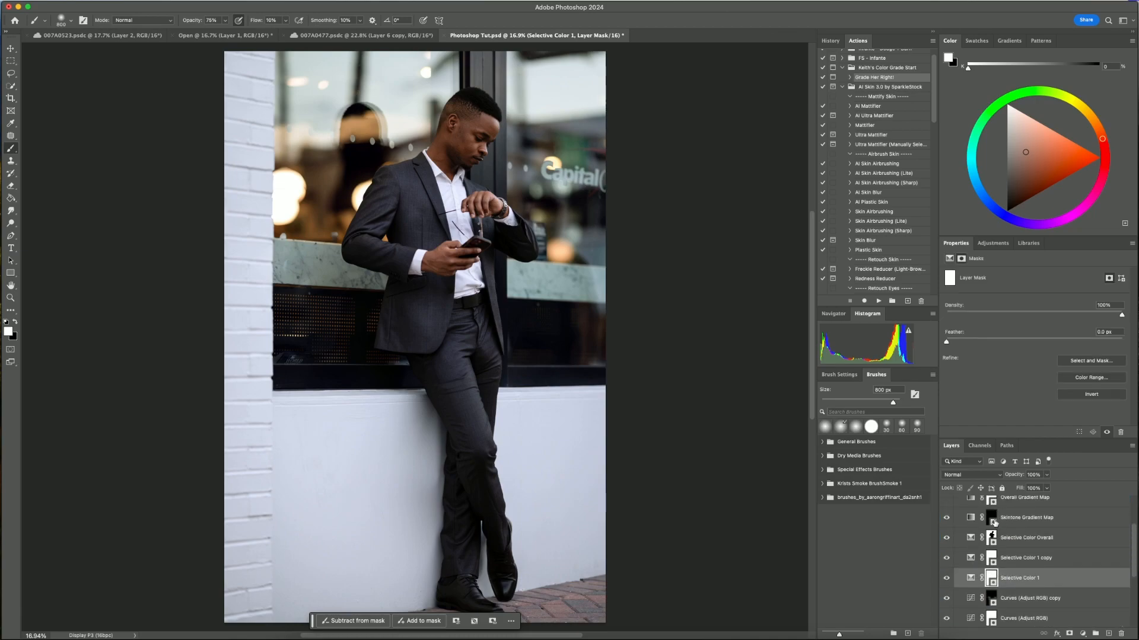
pyautogui.scroll(1, 1011, 561)
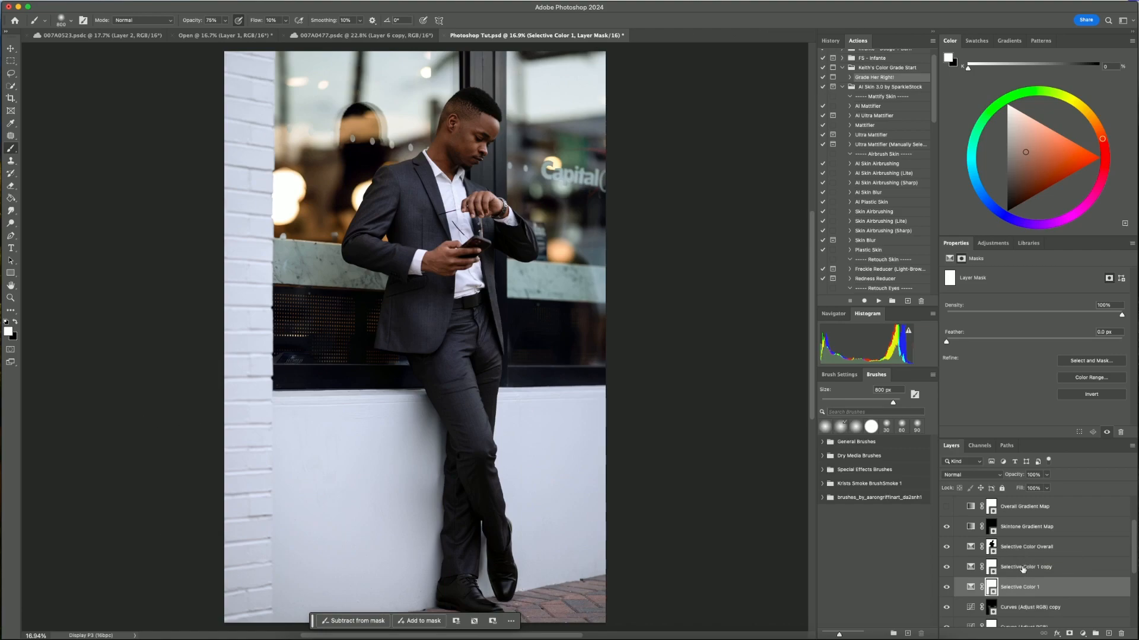
pyautogui.moveTo(1020, 568); pyautogui.dragTo(1121, 635)
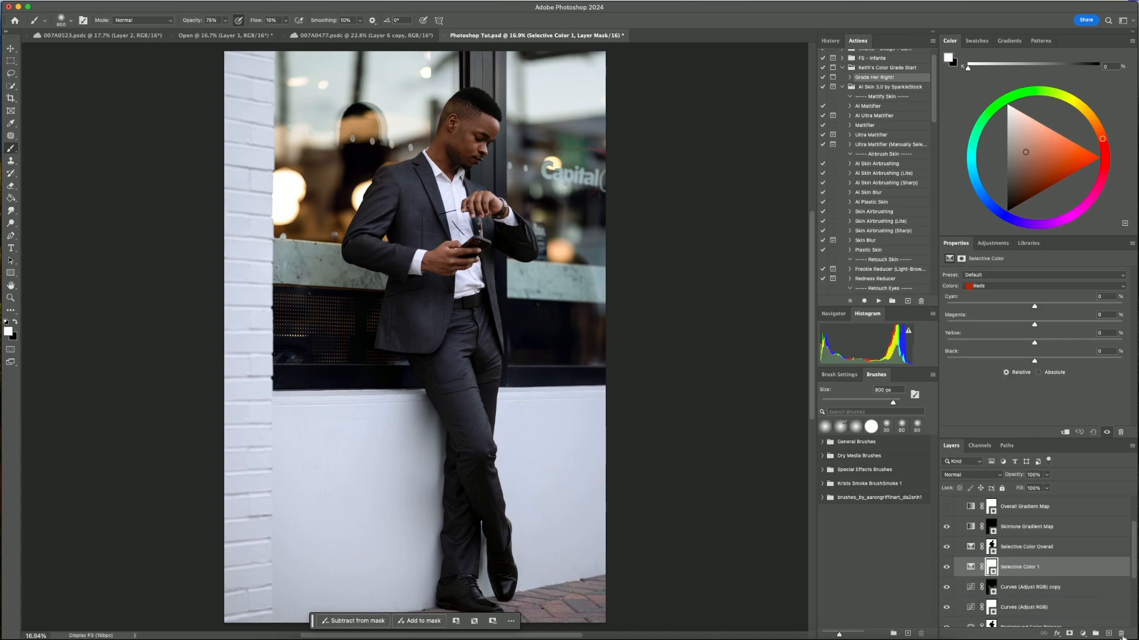
# Move the subject-excluding mask from the Selective Color Overall layer onto the Selective Color 1 layer
pyautogui.doubleClick(1029, 567)
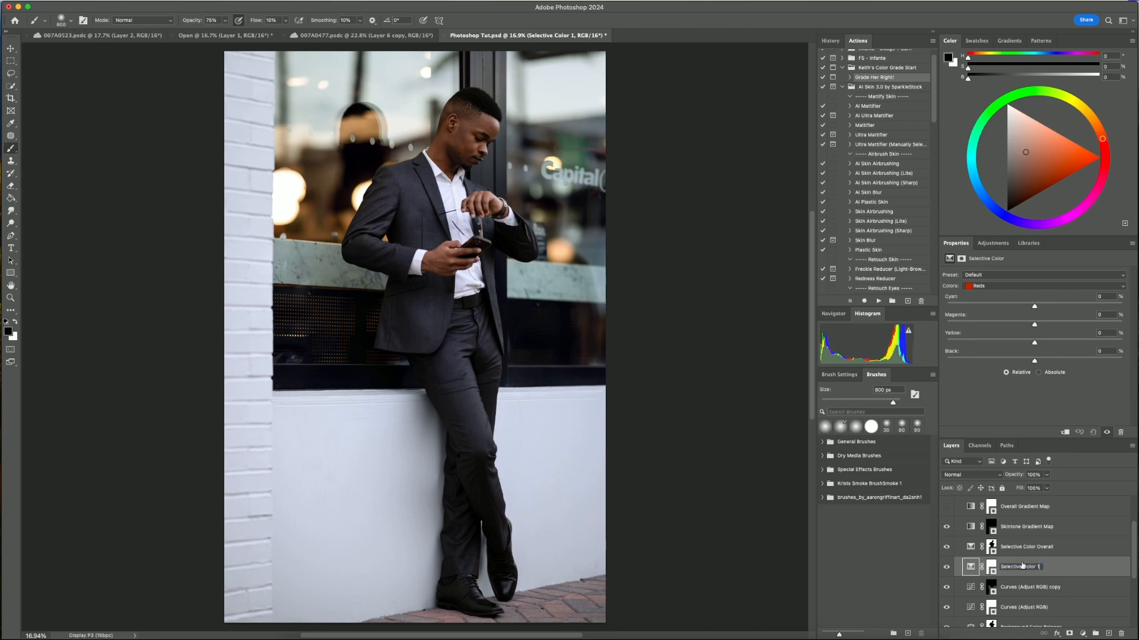
pyautogui.click(991, 546)
pyautogui.click(991, 547)
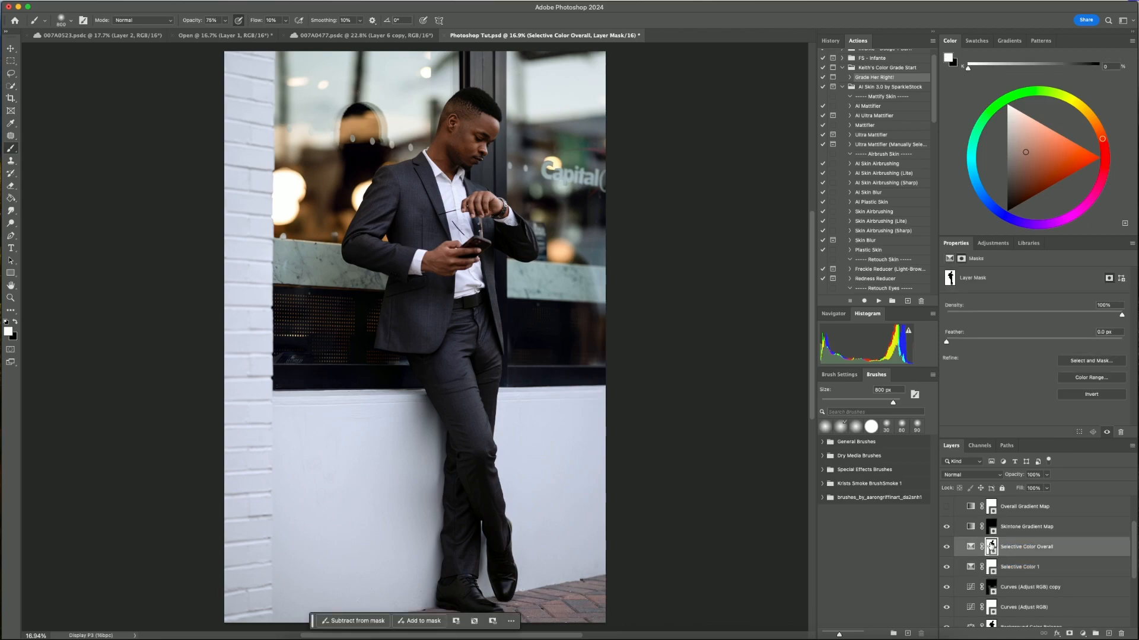
pyautogui.moveTo(991, 546); pyautogui.dragTo(994, 567)
pyautogui.press('BackSpace')
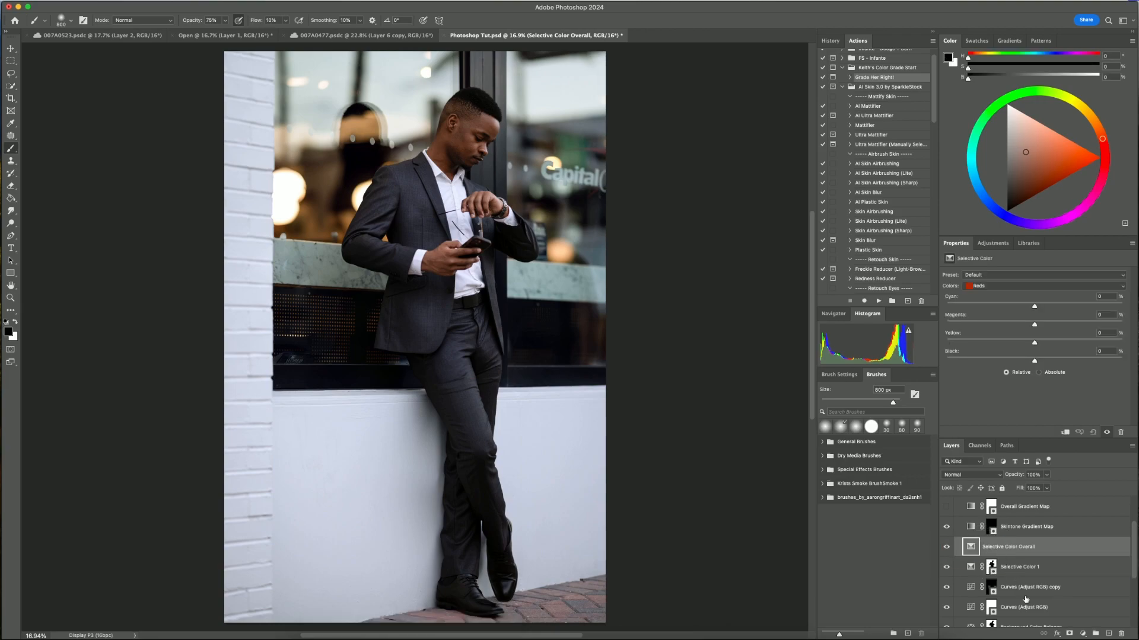
# Add a new white mask to Selective Color Overall and place the Selective Color 1 layer above it
pyautogui.click(1068, 633)
pyautogui.moveTo(1054, 569); pyautogui.dragTo(1052, 546)
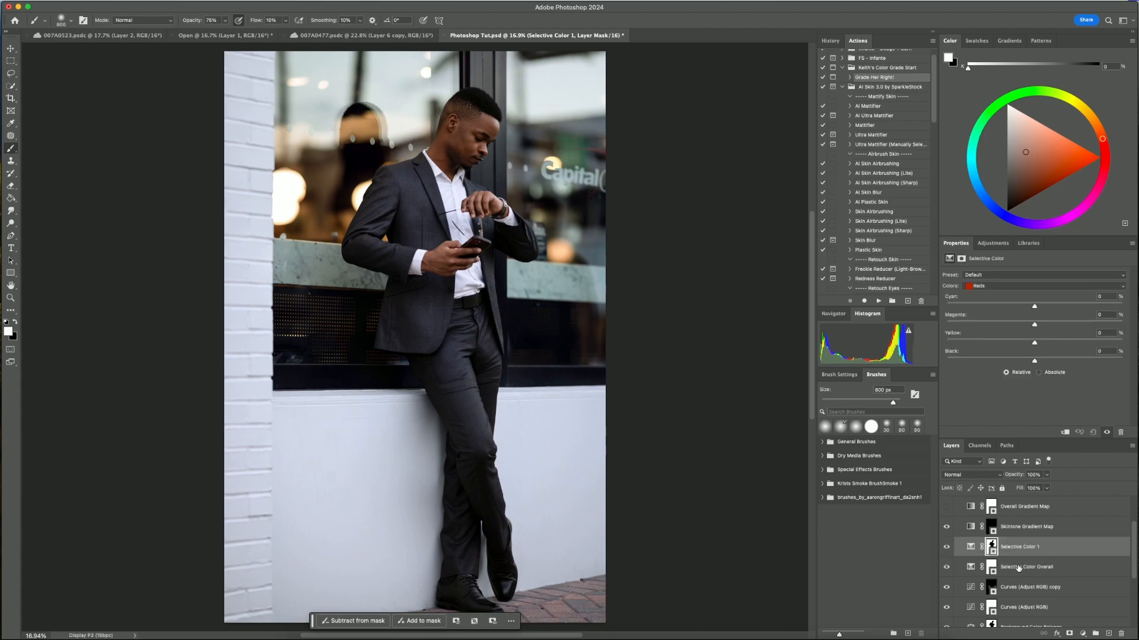
# For the Reds in Selective Color Overall, set cyan to -6, magenta to +2 and yellow to +3
pyautogui.click(1100, 569)
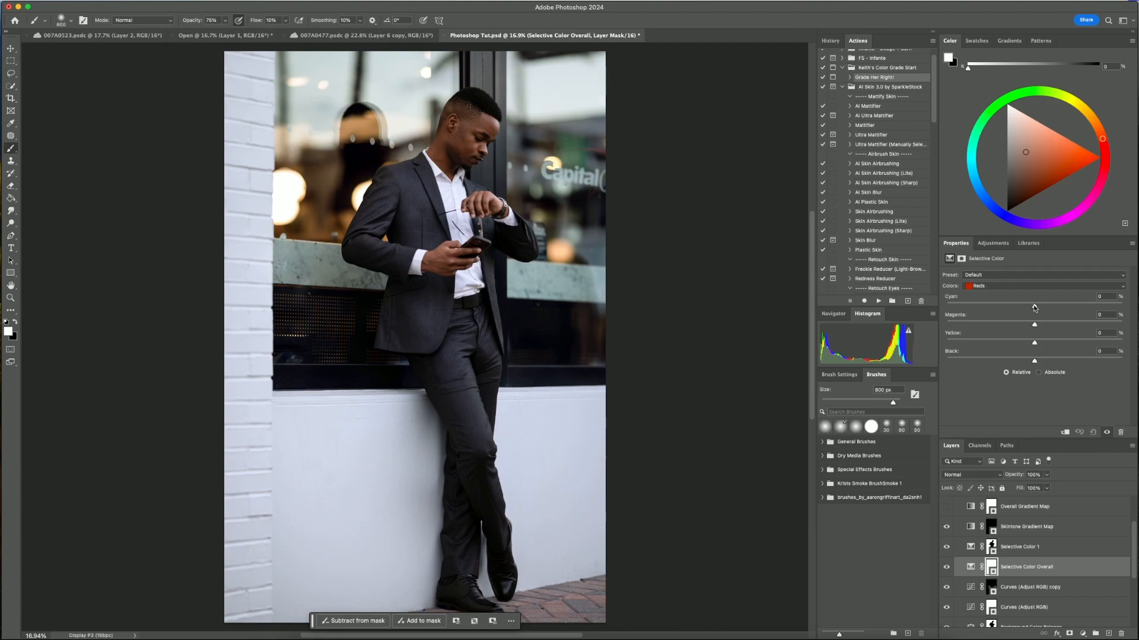
pyautogui.moveTo(1034, 306); pyautogui.dragTo(966, 307)
pyautogui.press('super+z')
pyautogui.moveTo(1034, 308); pyautogui.dragTo(1030, 308)
pyautogui.moveTo(1035, 327); pyautogui.dragTo(1036, 328)
pyautogui.moveTo(1035, 344); pyautogui.dragTo(1037, 345)
pyautogui.click(1010, 286)
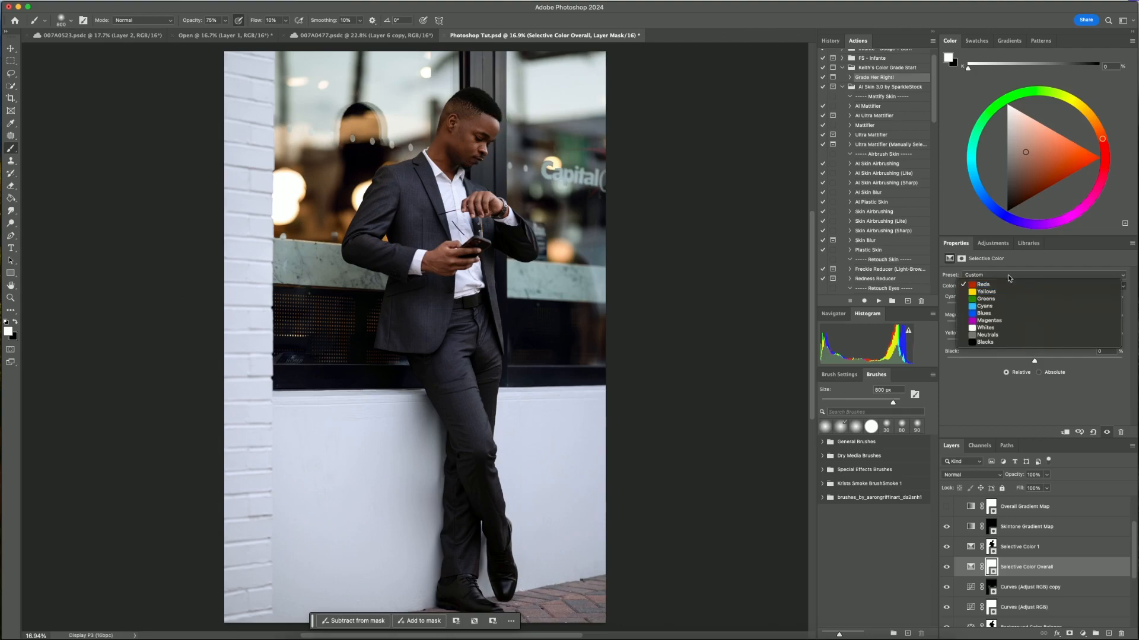
pyautogui.click(1031, 265)
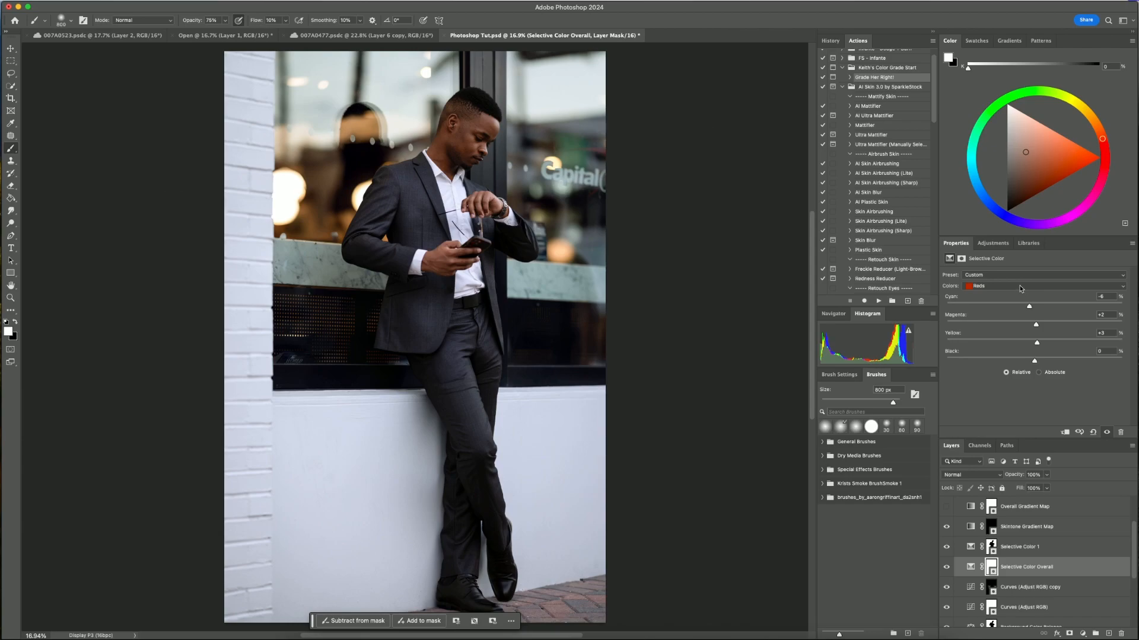
# For the Yellows in Selective Color Overall, set cyan to +1, yellow to +2 and black to +2
pyautogui.click(1021, 289)
pyautogui.click(1019, 295)
pyautogui.moveTo(1033, 307); pyautogui.dragTo(1035, 307)
pyautogui.moveTo(1034, 344); pyautogui.dragTo(1037, 346)
pyautogui.moveTo(1034, 362); pyautogui.dragTo(1037, 362)
# Compare the photo with Selective Color Overall hidden and shown, in full view and close up on the man
pyautogui.click(947, 568)
pyautogui.click(946, 568)
pyautogui.press('z')
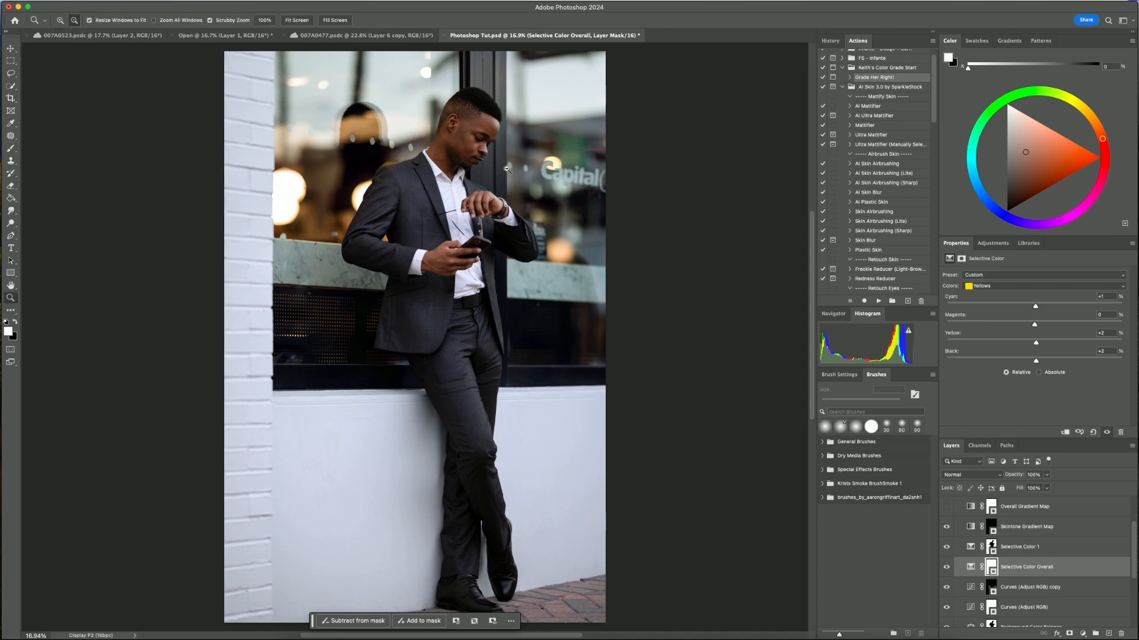
pyautogui.moveTo(508, 168); pyautogui.dragTo(520, 174)
pyautogui.press('b')
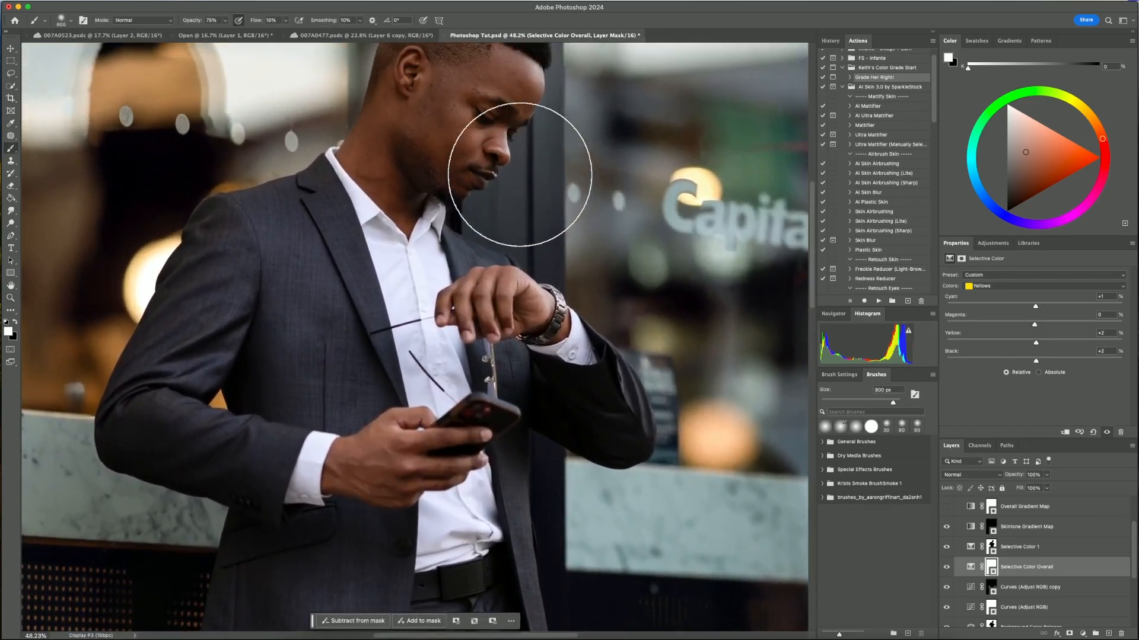
pyautogui.scroll(3, 519, 174)
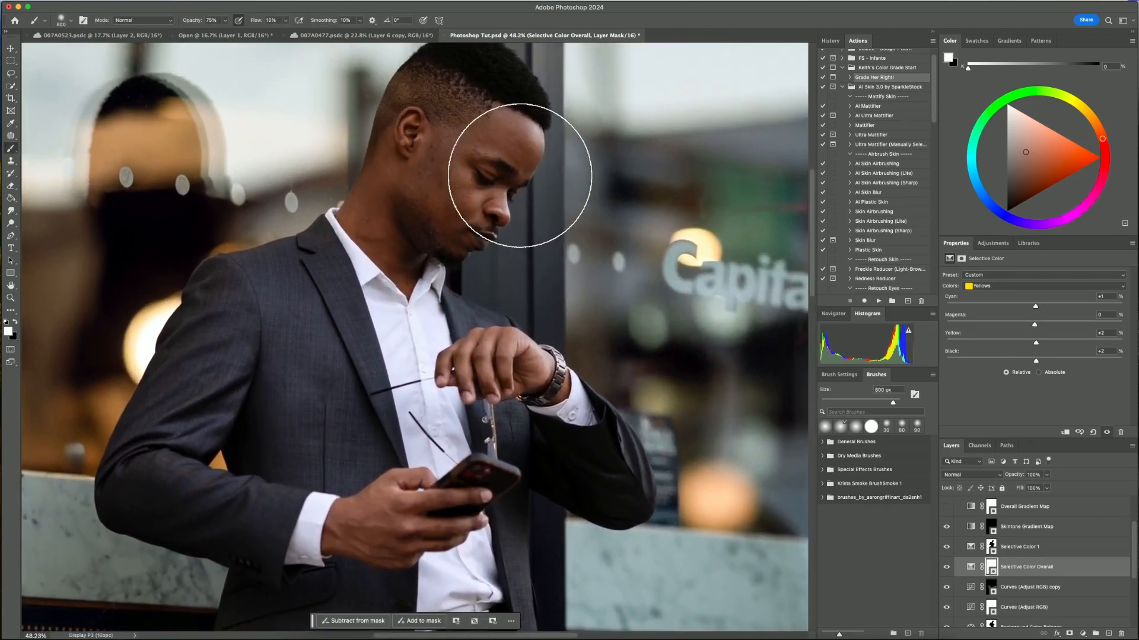
pyautogui.click(947, 568)
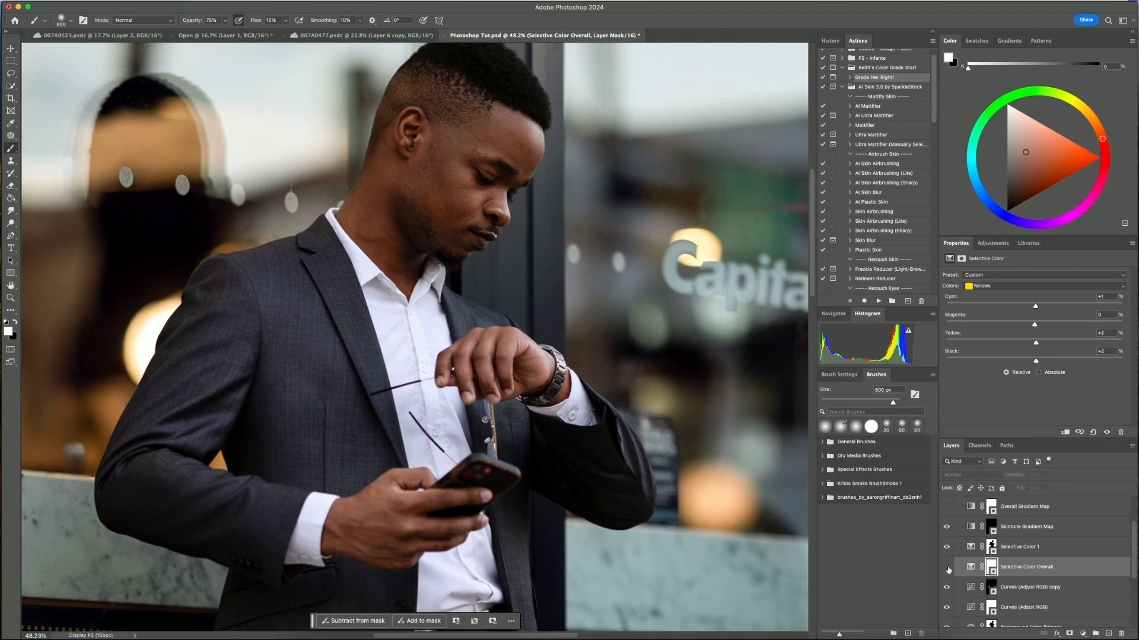
pyautogui.click(947, 568)
# Set black to +10 for the Cyans in Selective Color Overall
pyautogui.click(1007, 288)
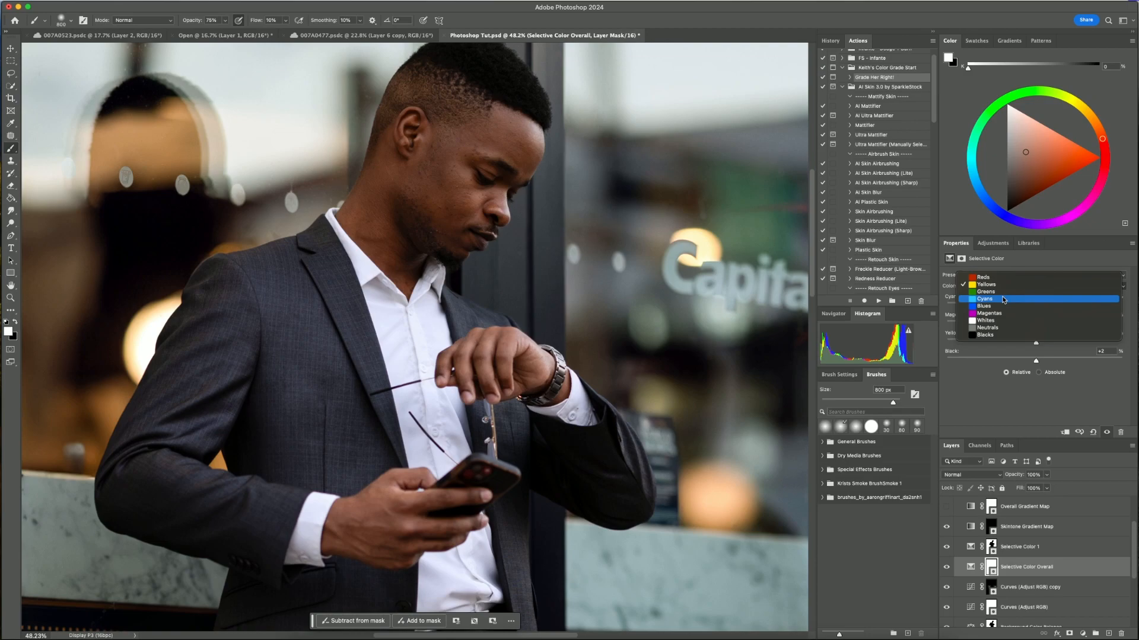
pyautogui.click(1003, 300)
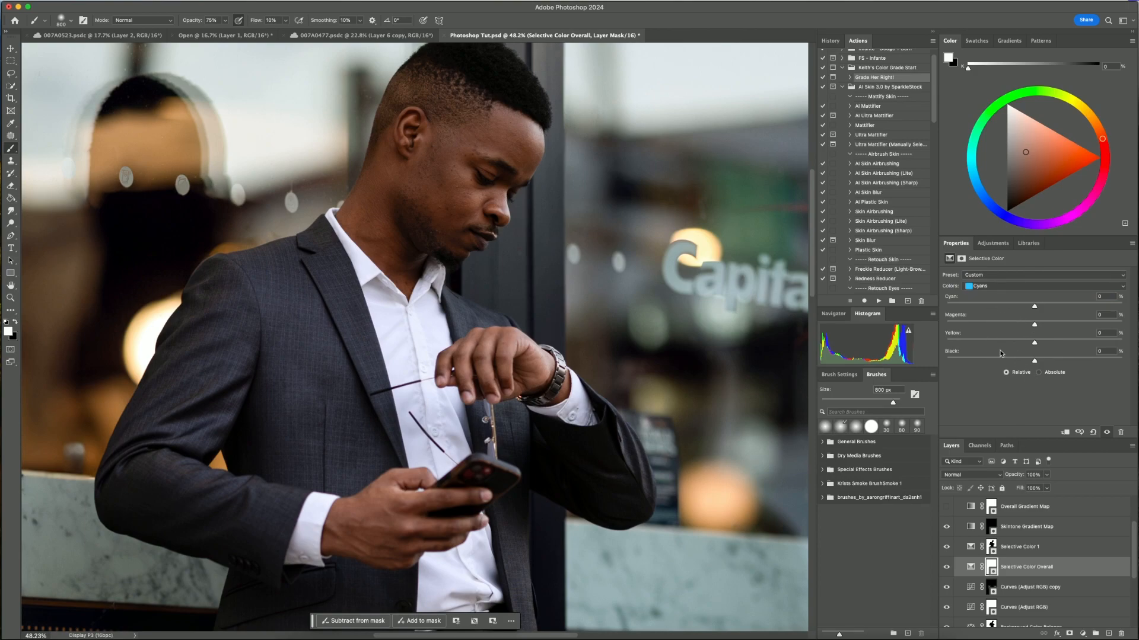
pyautogui.moveTo(1035, 362); pyautogui.dragTo(1043, 363)
# For the Blues in Selective Color Overall, raise cyan and set yellow to +6 and black to -22
pyautogui.click(996, 287)
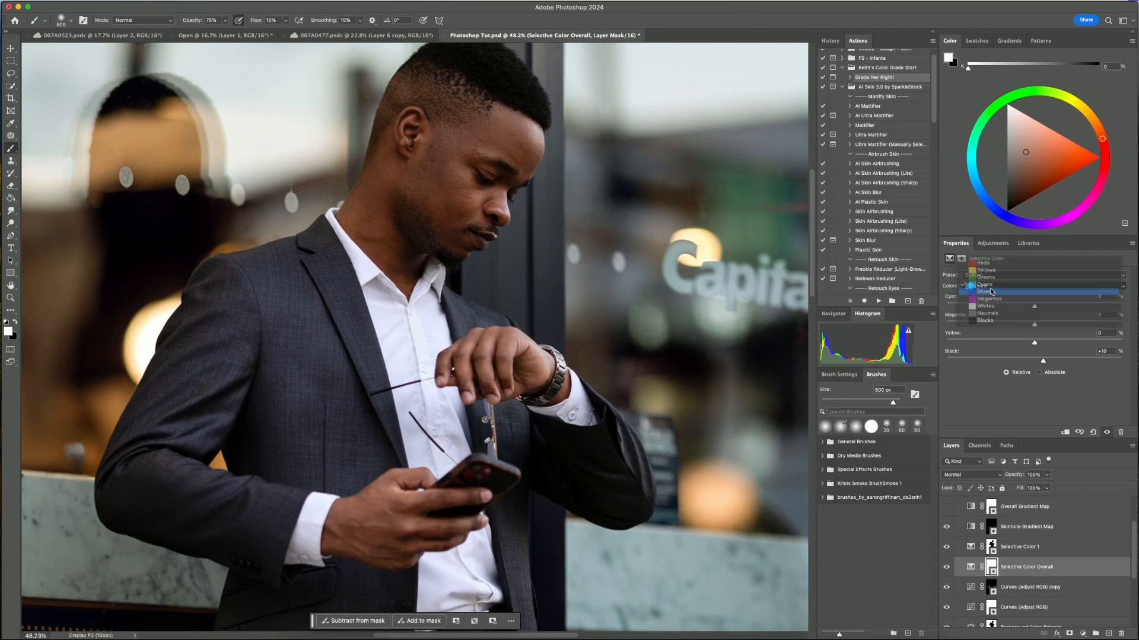
pyautogui.click(992, 292)
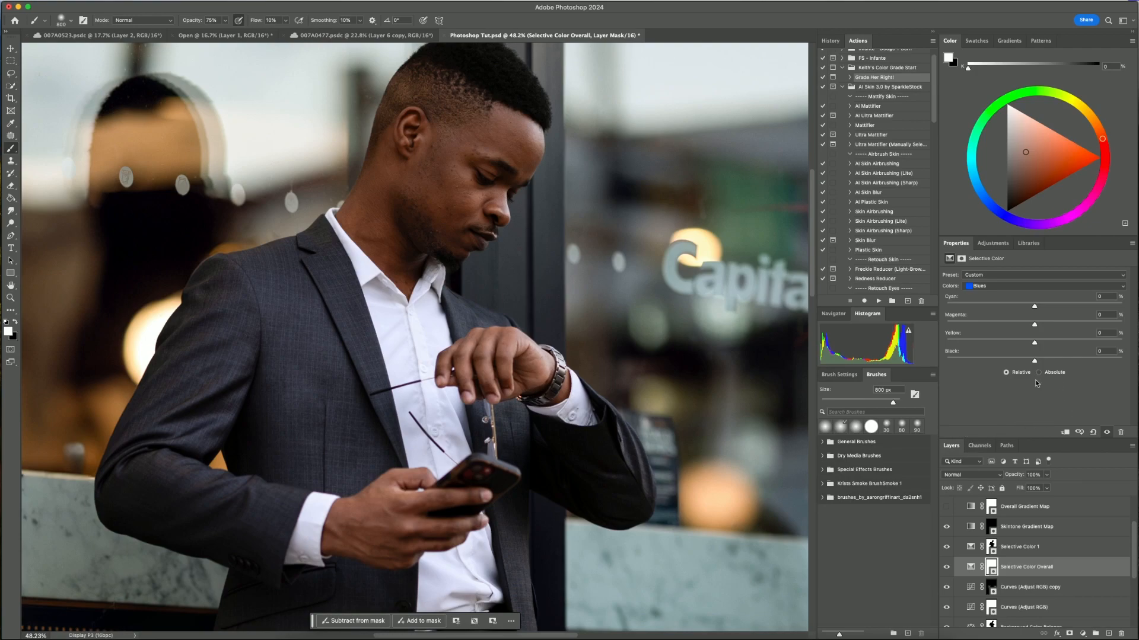
pyautogui.moveTo(1035, 307); pyautogui.dragTo(1059, 308)
pyautogui.moveTo(1034, 344); pyautogui.dragTo(1040, 345)
pyautogui.moveTo(1035, 362)
pyautogui.mouseDown()
pyautogui.moveTo(997, 363)
pyautogui.moveTo(1014, 363)
pyautogui.mouseUp()
# For the Whites in Selective Color Overall, set cyan to +1 and raise black slightly
pyautogui.click(1006, 287)
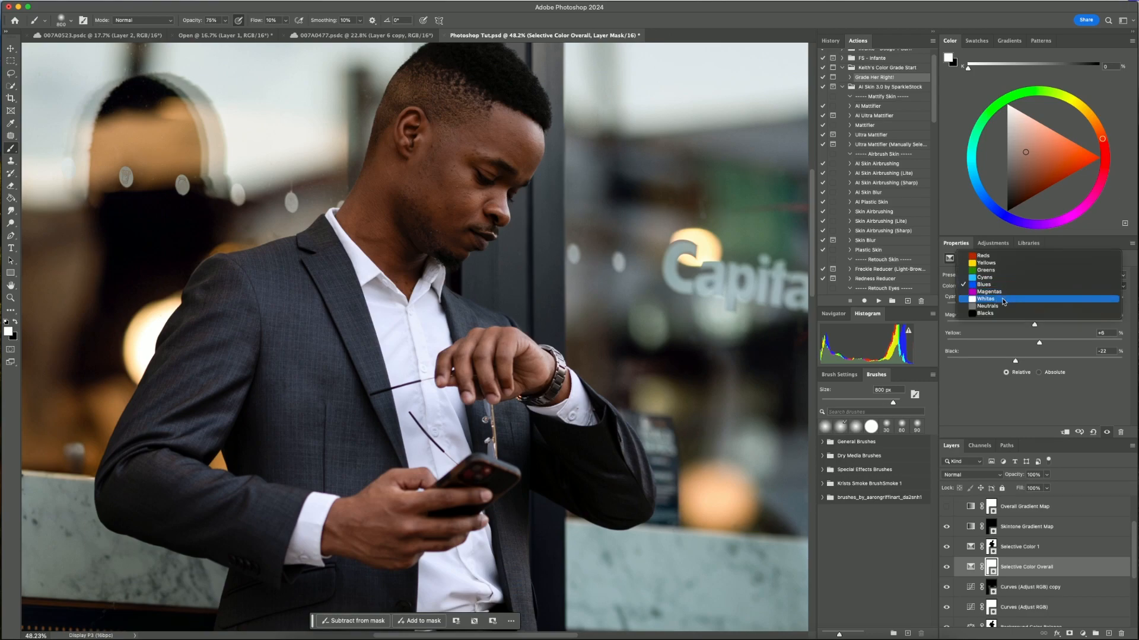
pyautogui.click(1003, 301)
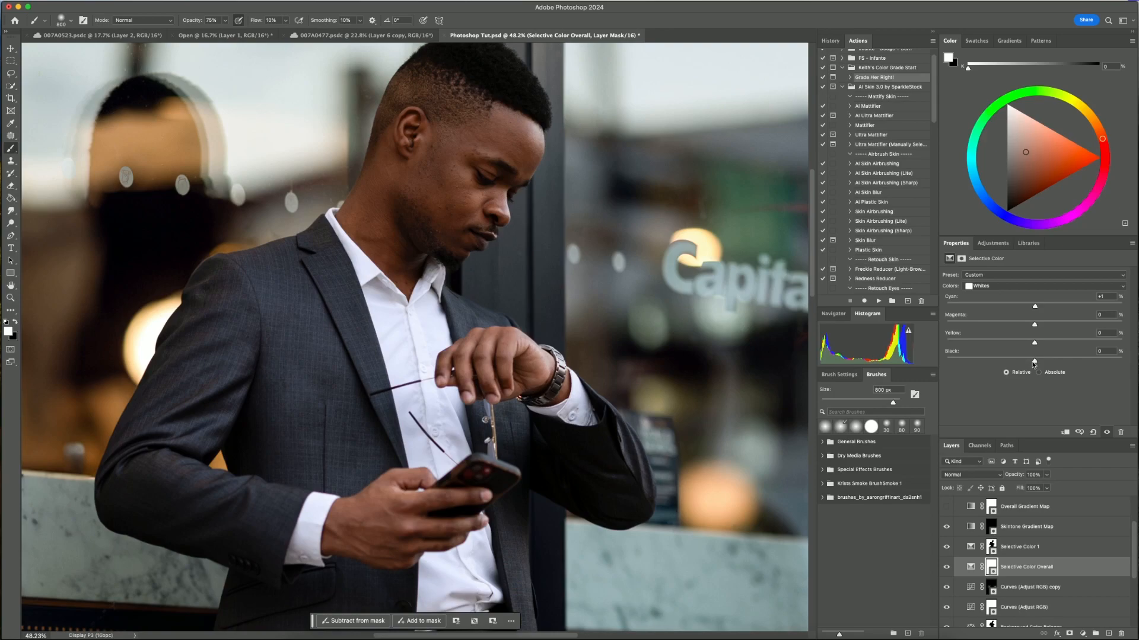
pyautogui.moveTo(1035, 363); pyautogui.dragTo(1044, 363)
# Set cyan, magenta and yellow to +1 for the Neutrals in Selective Color Overall, and compare the whole photo without and with the layer
pyautogui.click(1004, 287)
pyautogui.click(1000, 293)
pyautogui.moveTo(1034, 307); pyautogui.dragTo(1036, 346)
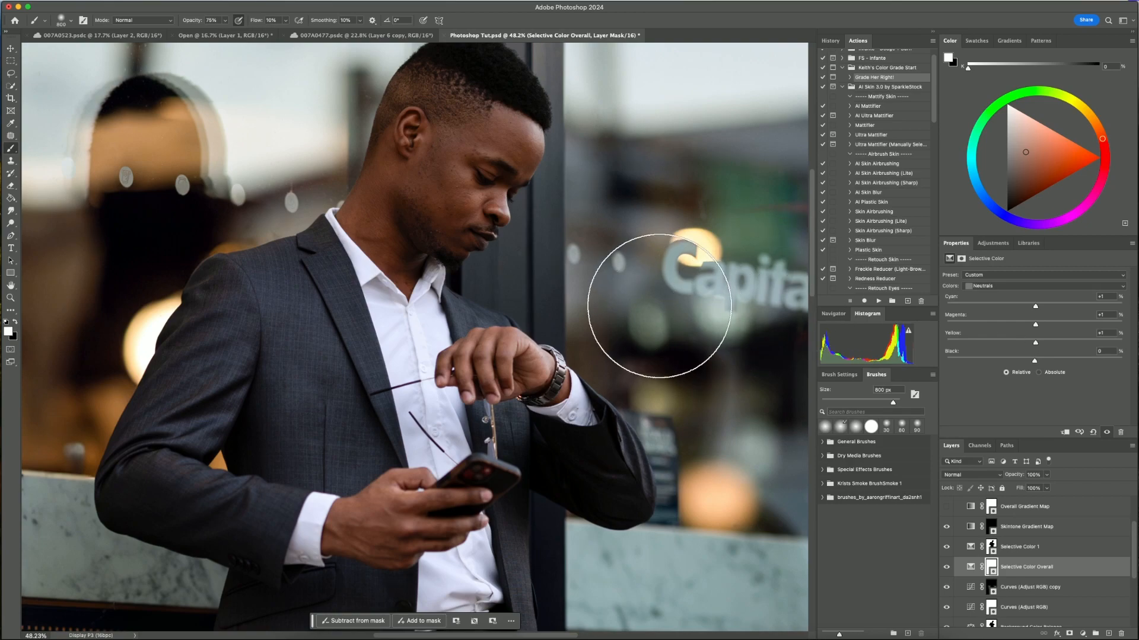
pyautogui.press('super+0')
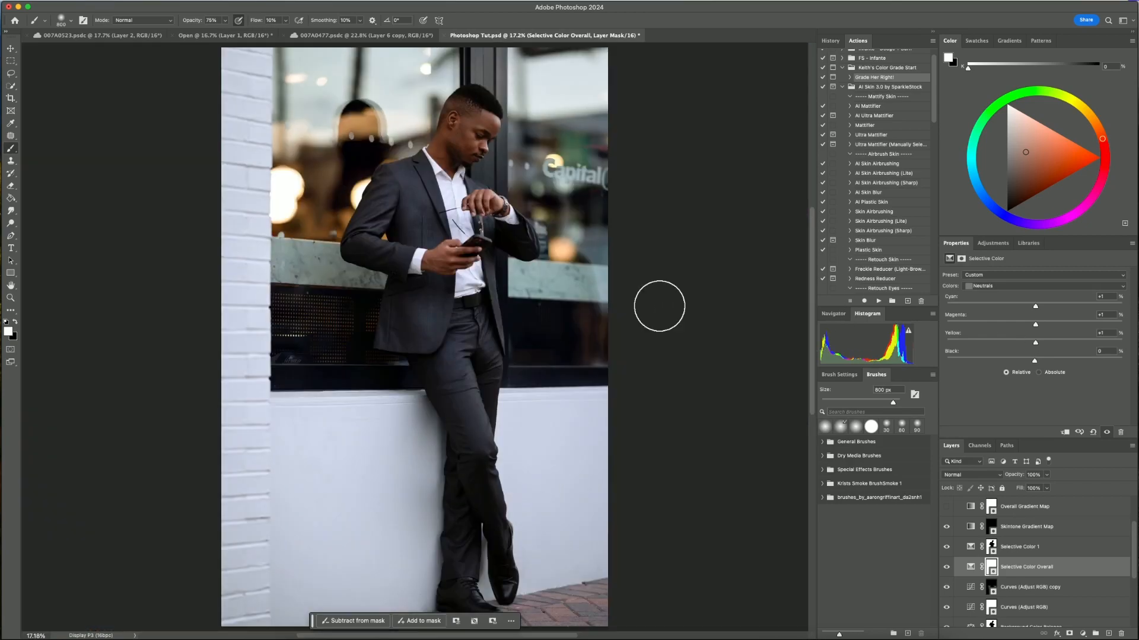
pyautogui.click(946, 567)
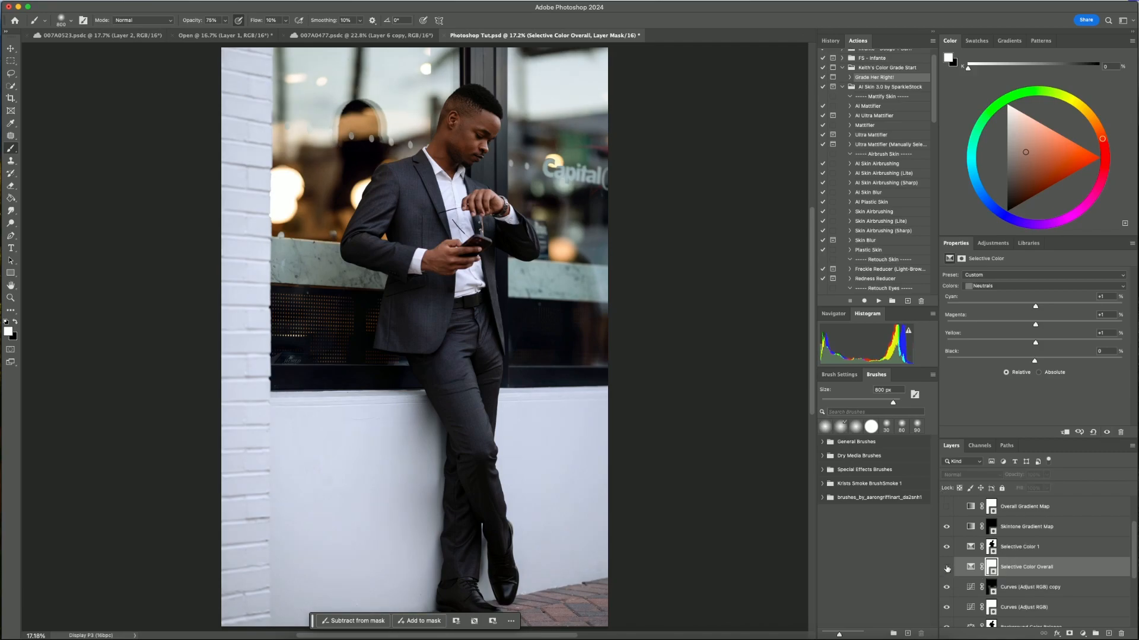
pyautogui.click(946, 568)
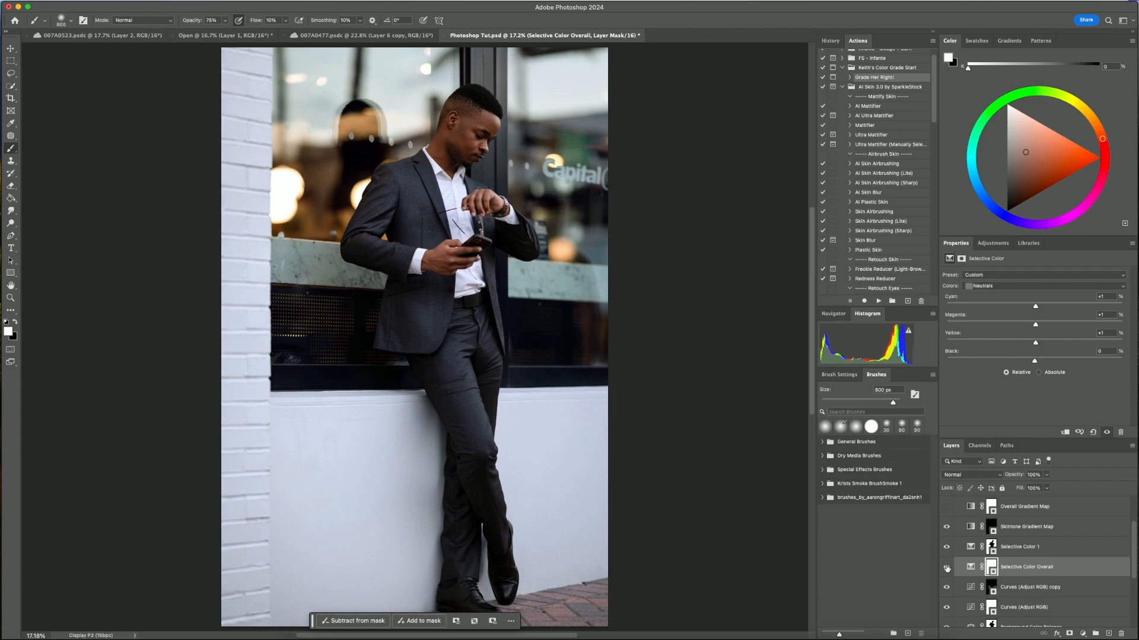
# For the Reds in Selective Color 1, set cyan -1, magenta +4, yellow +5 and black +27, and compare the background without and with the layer
pyautogui.click(1059, 549)
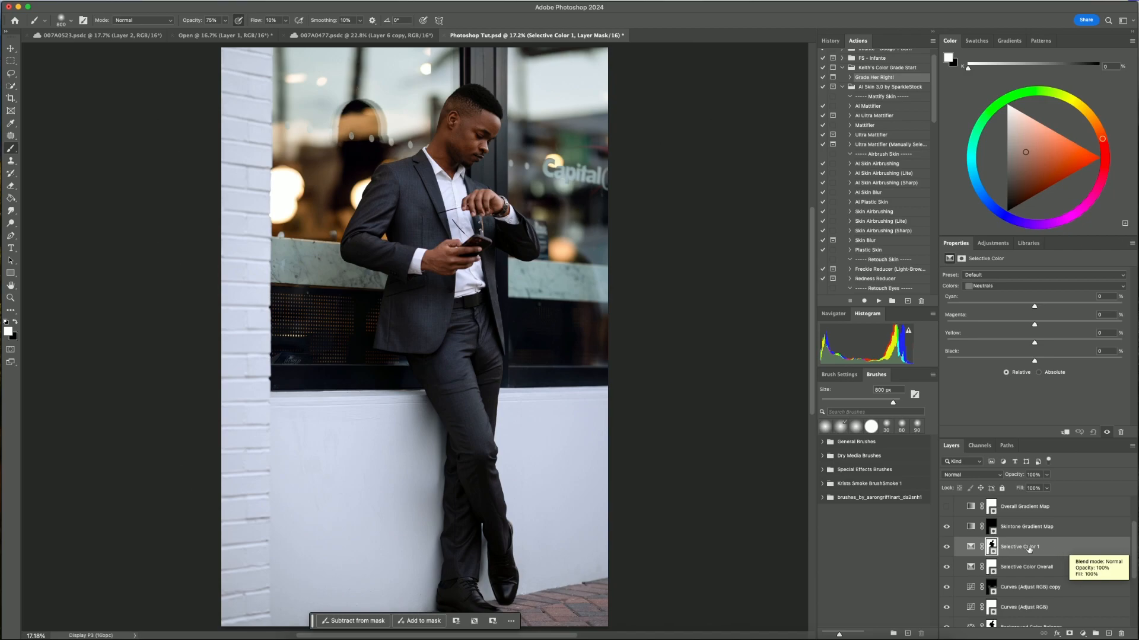
pyautogui.click(1035, 287)
pyautogui.click(1002, 234)
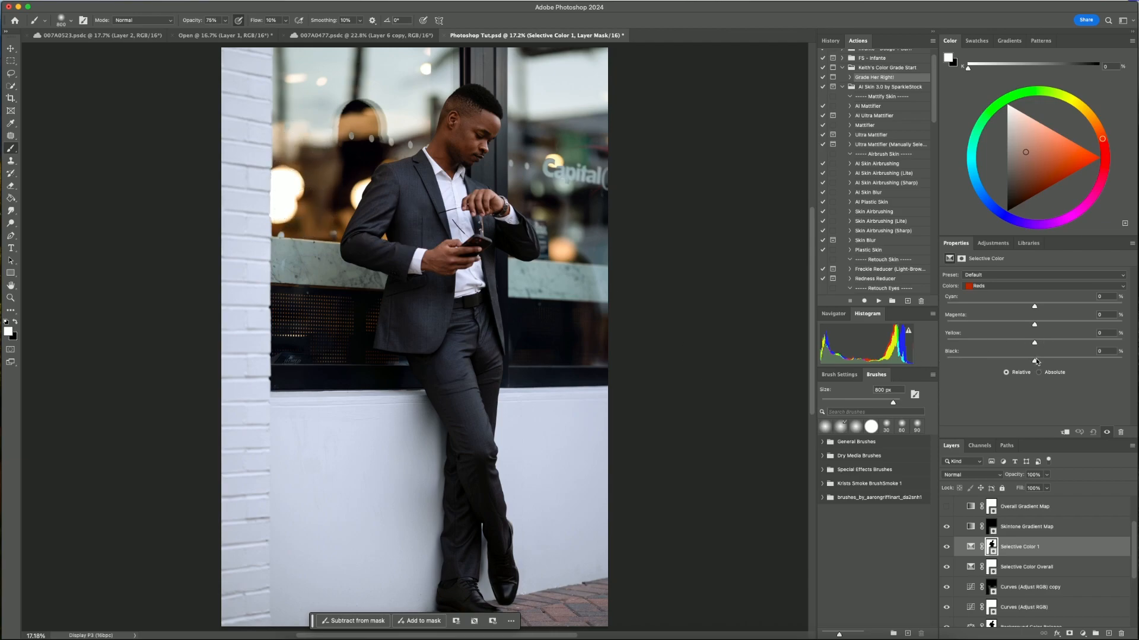
pyautogui.moveTo(1036, 361); pyautogui.dragTo(1060, 361)
pyautogui.moveTo(1035, 325); pyautogui.dragTo(1038, 343)
pyautogui.press('z')
pyautogui.moveTo(287, 188); pyautogui.dragTo(348, 193)
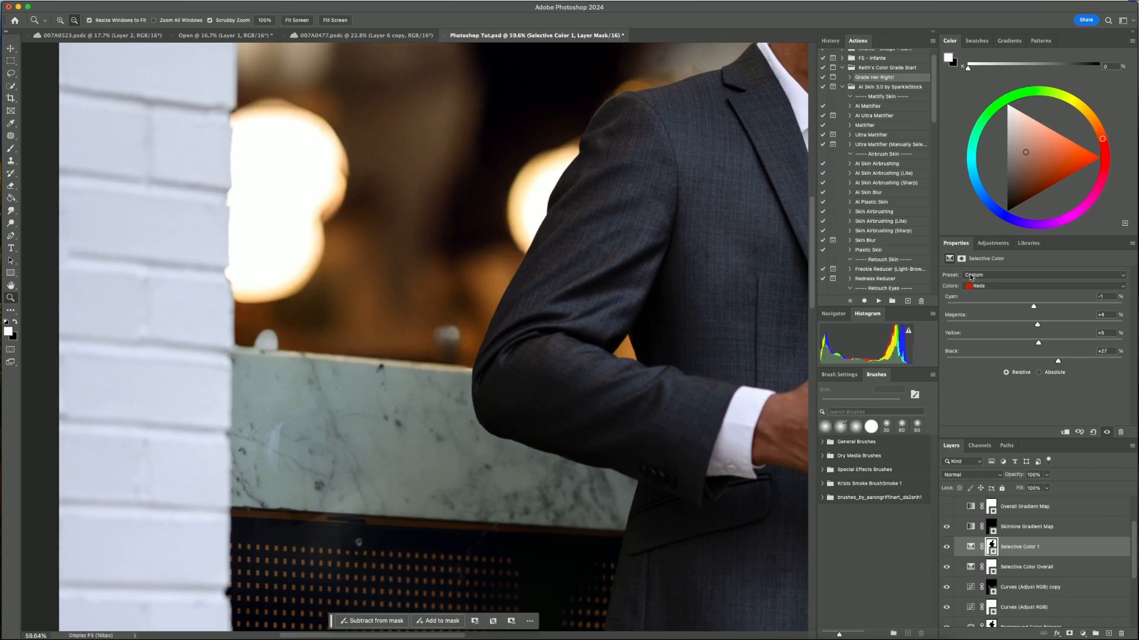
pyautogui.click(946, 547)
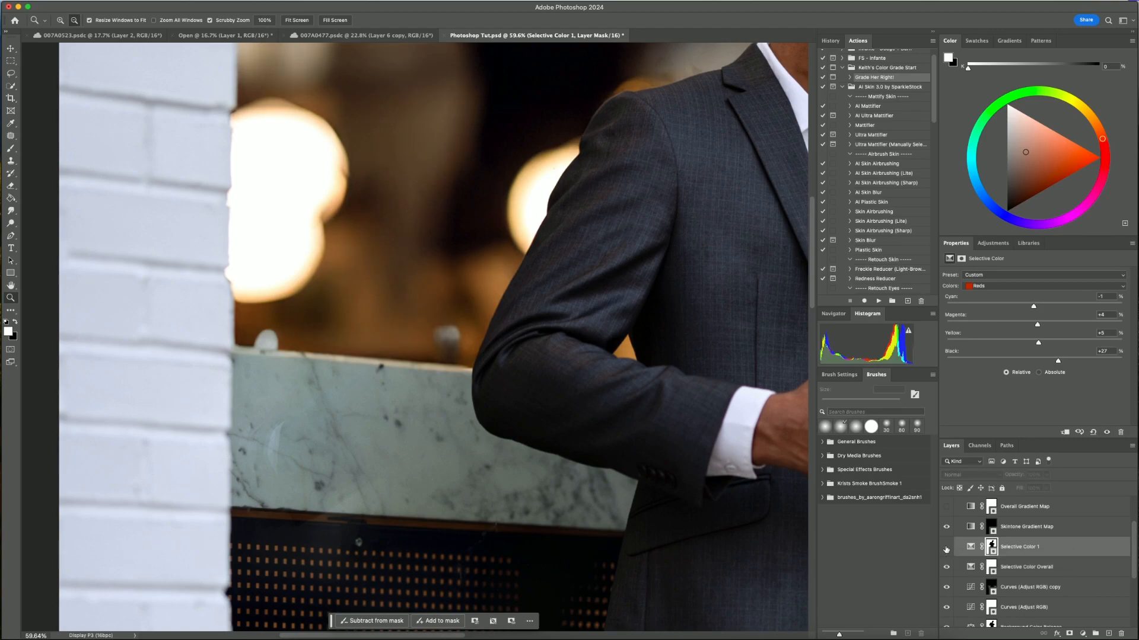
pyautogui.click(946, 548)
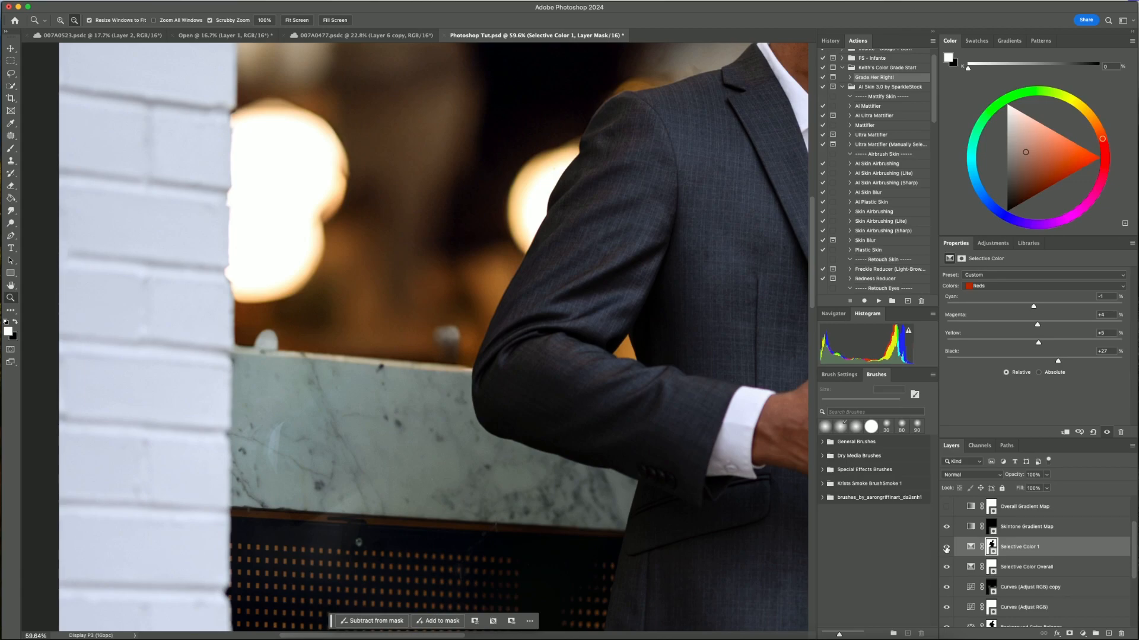
pyautogui.press('super+0')
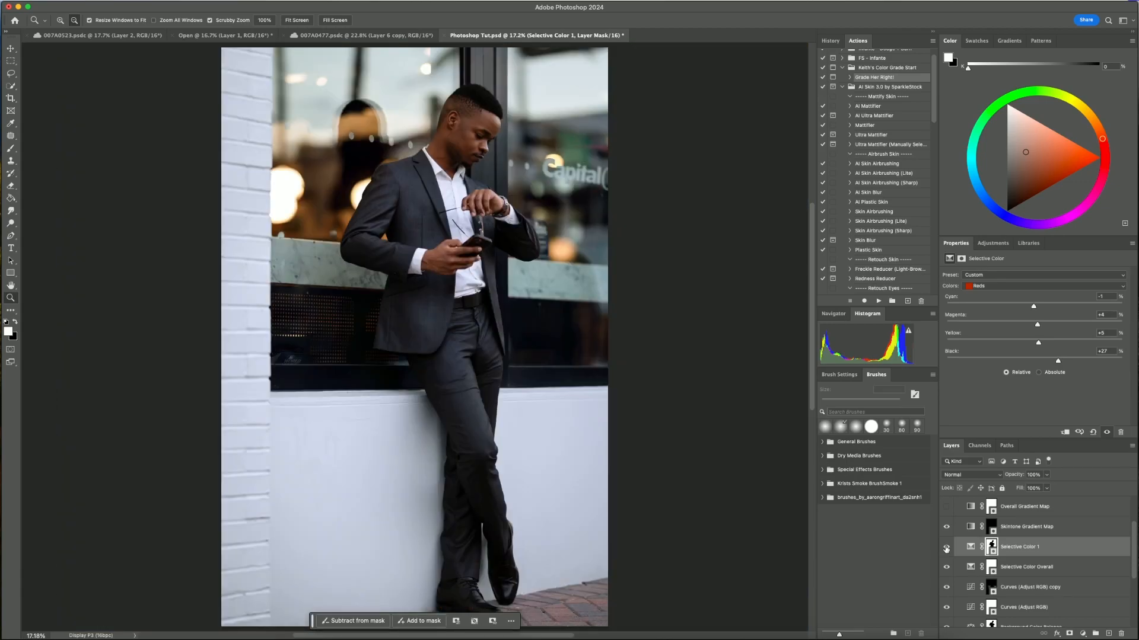
# Select the Skintone Gradient Map layer's black mask and check its coverage over the hands and jacket with the mask overlay
pyautogui.click(1046, 530)
pyautogui.press('super+i')
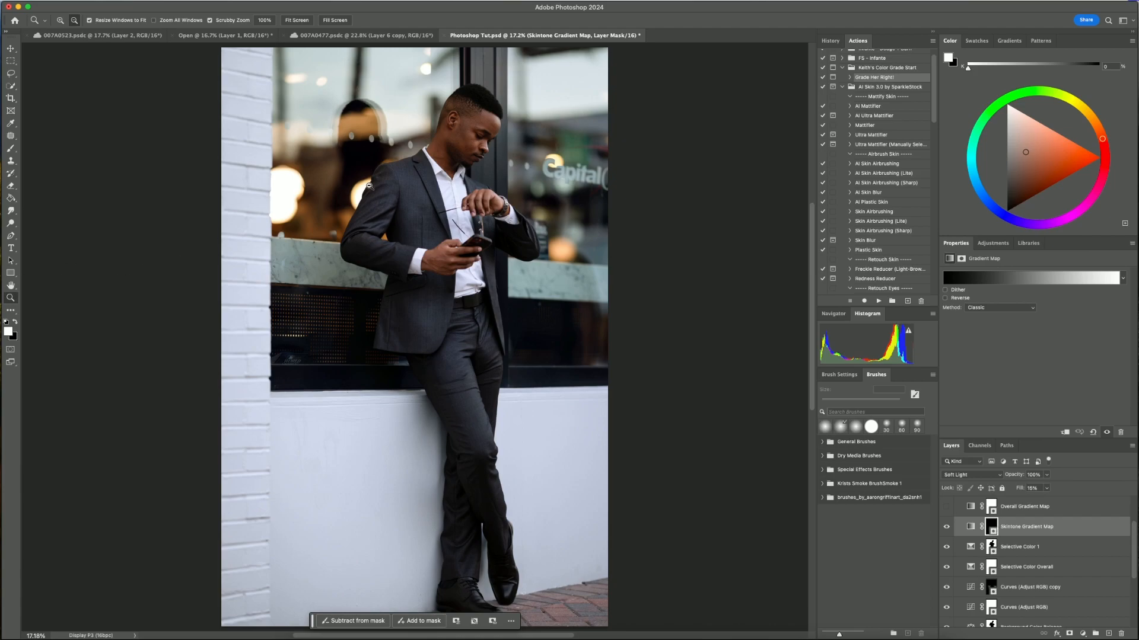
pyautogui.moveTo(407, 183); pyautogui.dragTo(457, 207)
pyautogui.moveTo(485, 411); pyautogui.dragTo(398, 365)
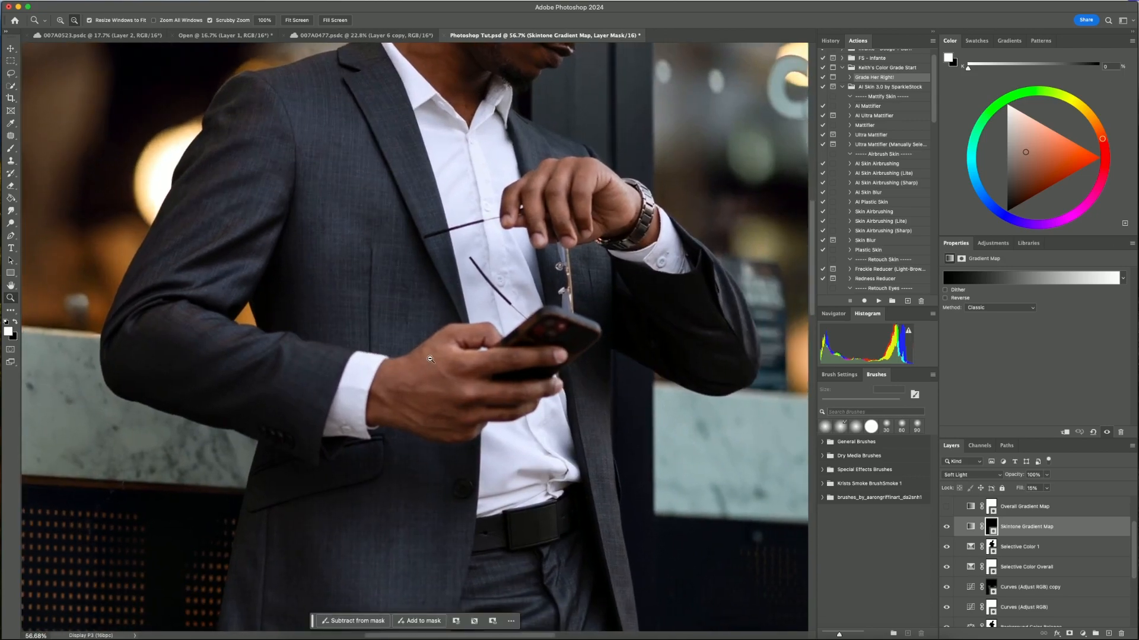
pyautogui.press('\\')
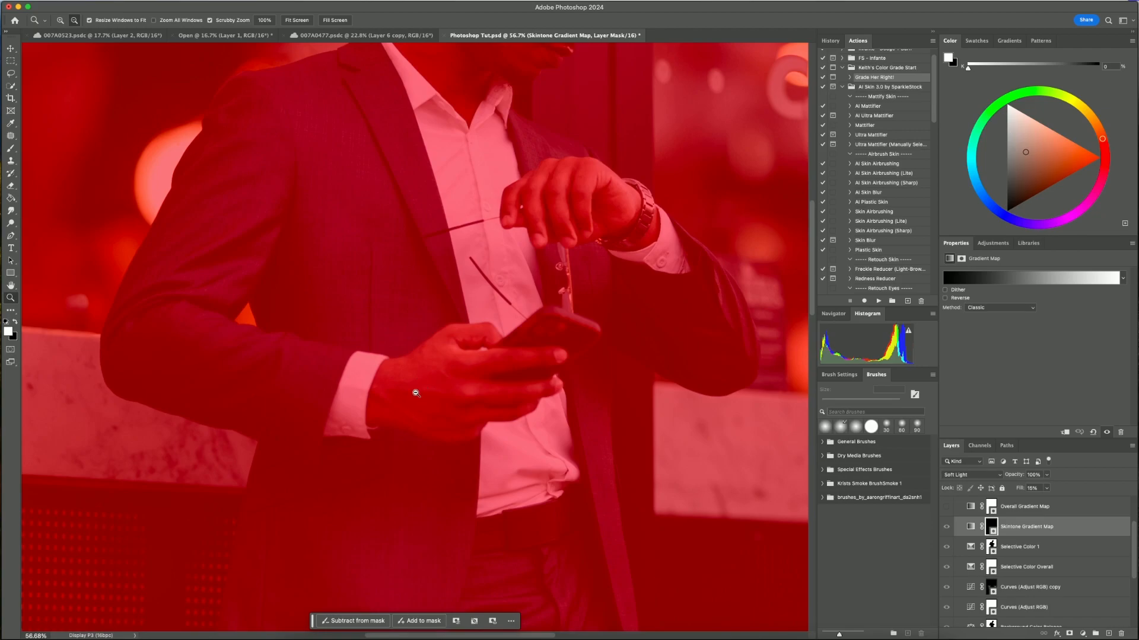
pyautogui.press('\\')
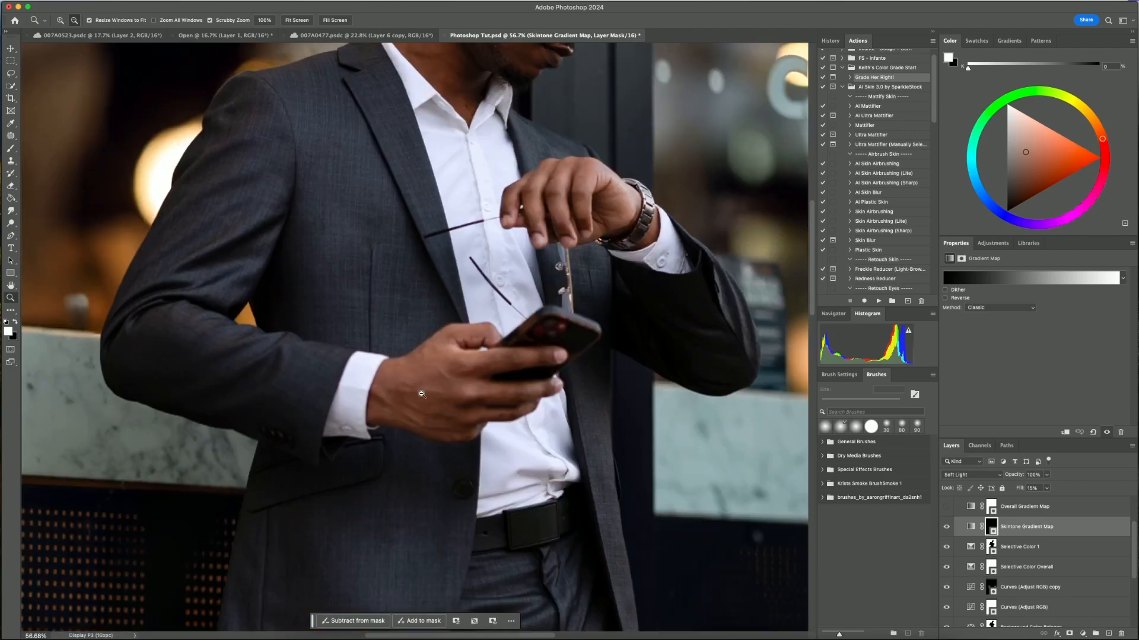
# Set up the Brush for painting the skin mask, with a 200 px size, 86% opacity and 66% flow
pyautogui.press('b')
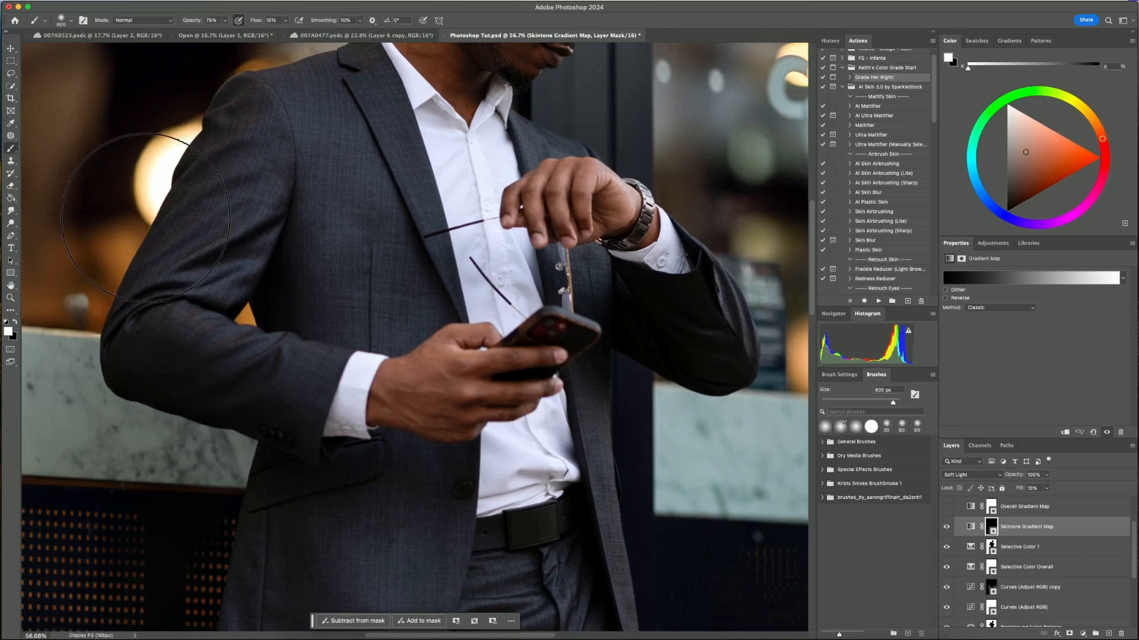
pyautogui.press('[')
pyautogui.press('[')
pyautogui.press('[')
pyautogui.press('[')
pyautogui.press('[')
pyautogui.press('[')
pyautogui.press('[')
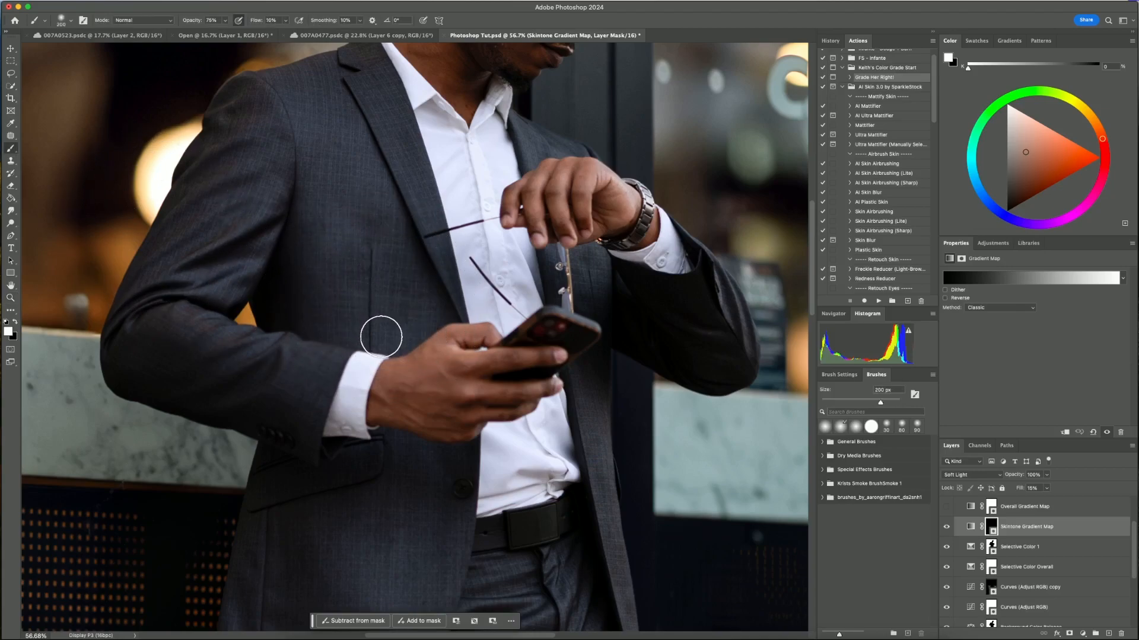
pyautogui.click(224, 20)
pyautogui.moveTo(223, 30); pyautogui.dragTo(311, 33)
pyautogui.click(285, 20)
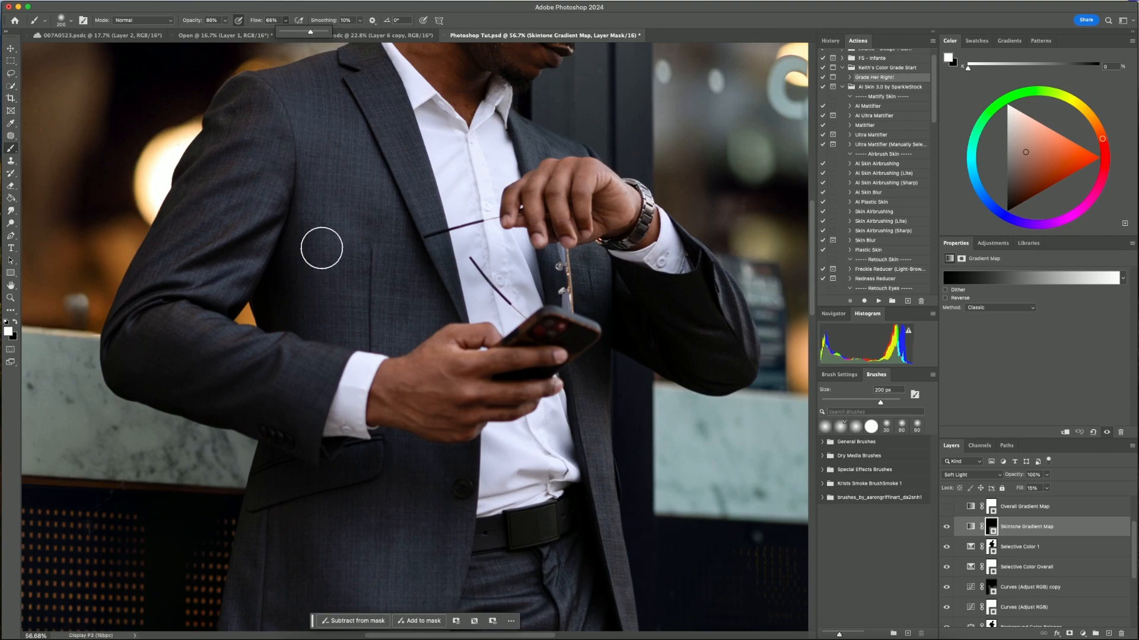
# Paint white over the hands, wrist, face and neck on the Skintone Gradient Map mask with smaller brush sizes, and inspect the mask alone
pyautogui.press('[')
pyautogui.press('[')
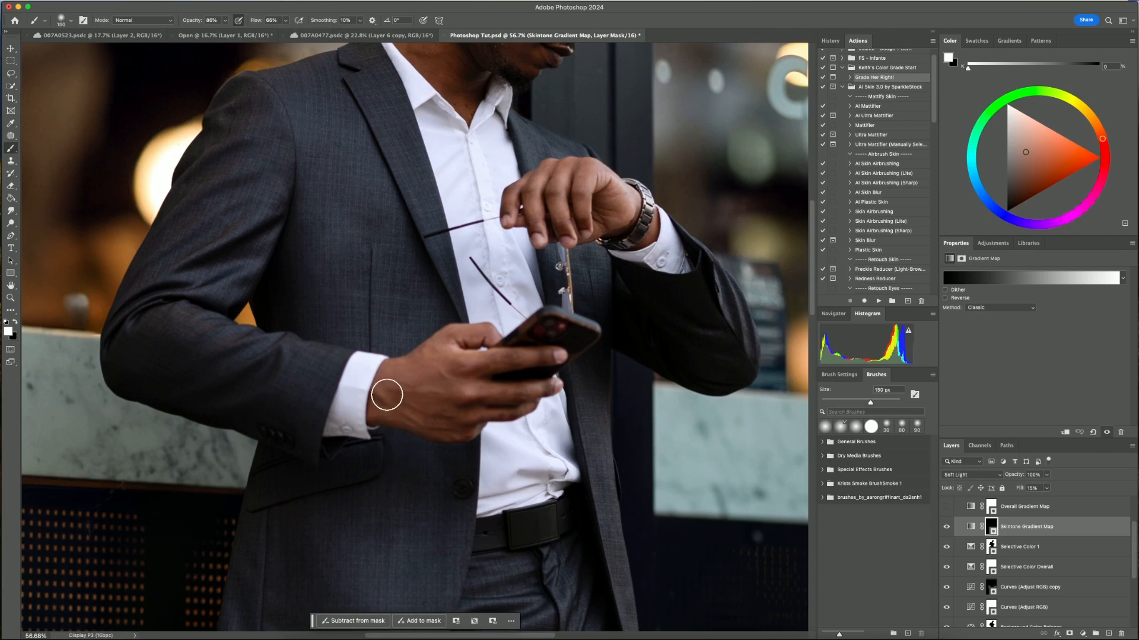
pyautogui.hscroll(5, 480, 334)
pyautogui.scroll(3, 480, 334)
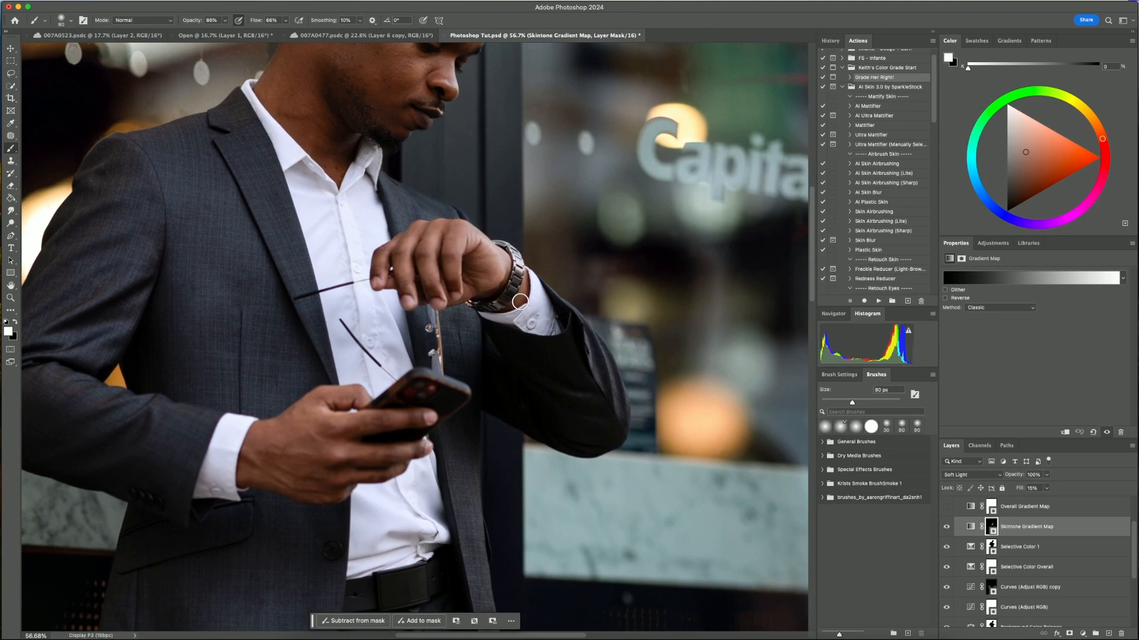
pyautogui.scroll(3, 510, 284)
pyautogui.hscroll(1, 510, 285)
pyautogui.press(']')
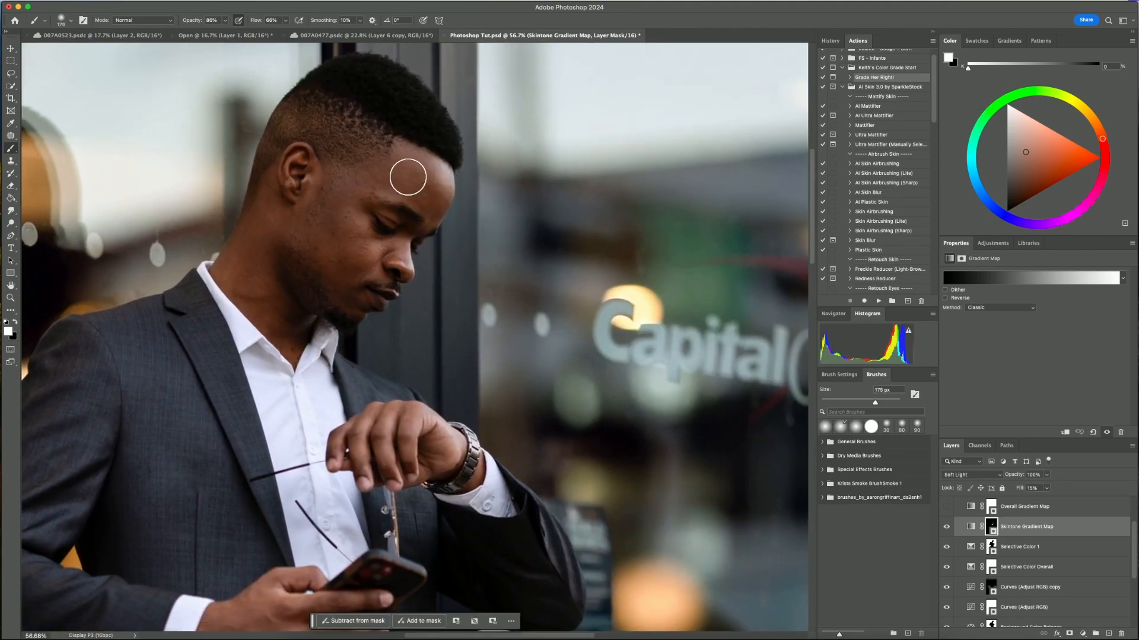
pyautogui.press('super+0')
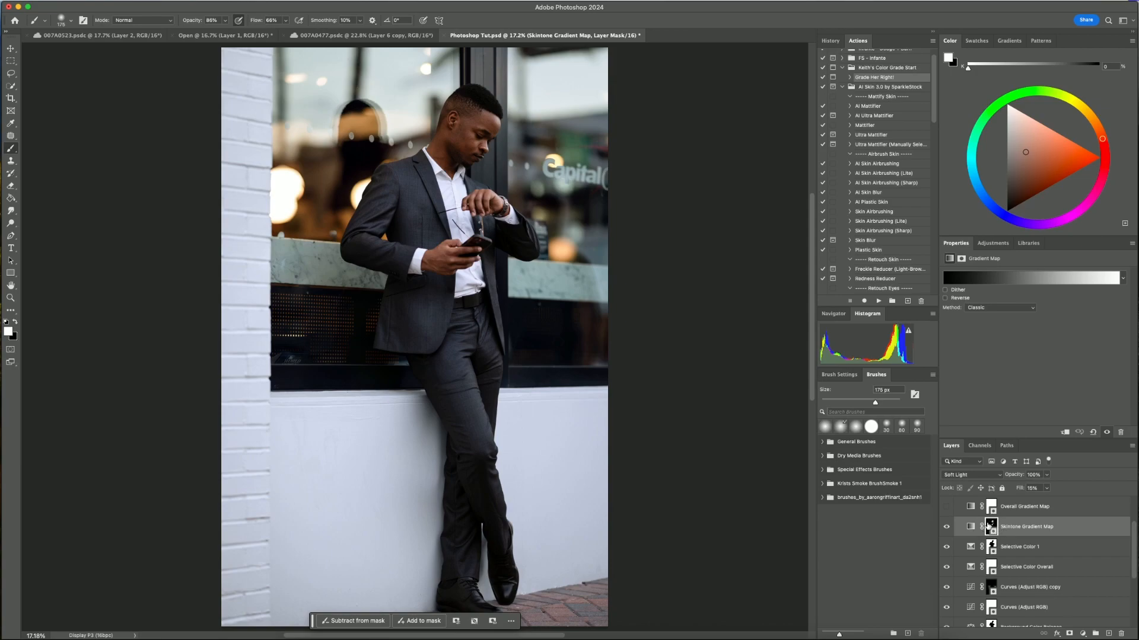
pyautogui.keyDown('alt'); pyautogui.click(987, 527); pyautogui.keyUp('alt')
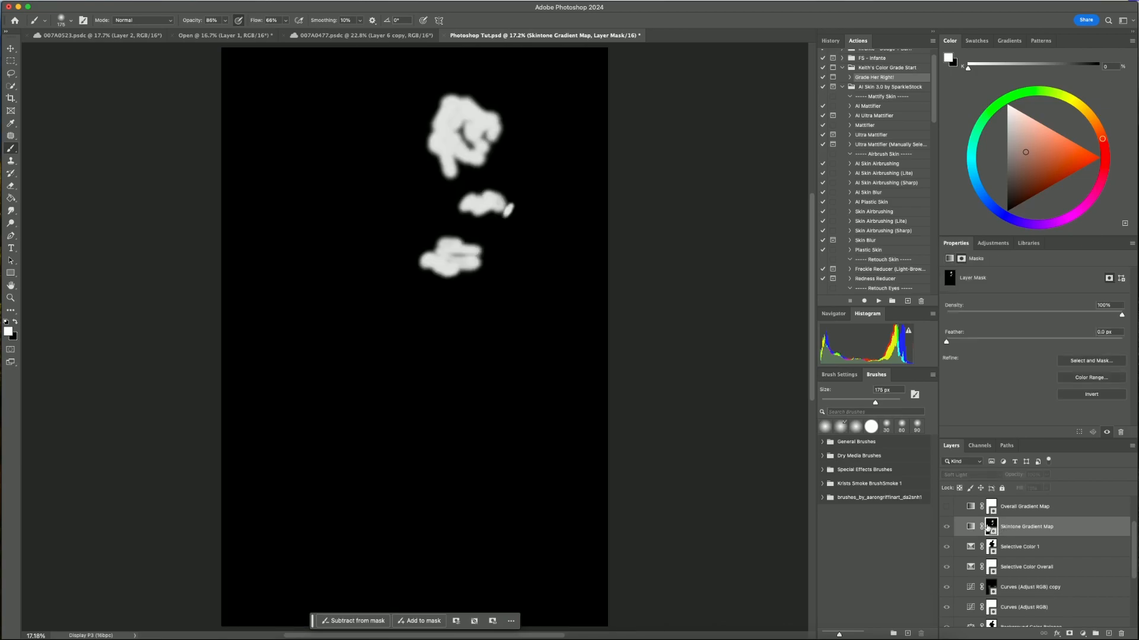
pyautogui.keyDown('alt'); pyautogui.click(989, 524); pyautogui.keyUp('alt')
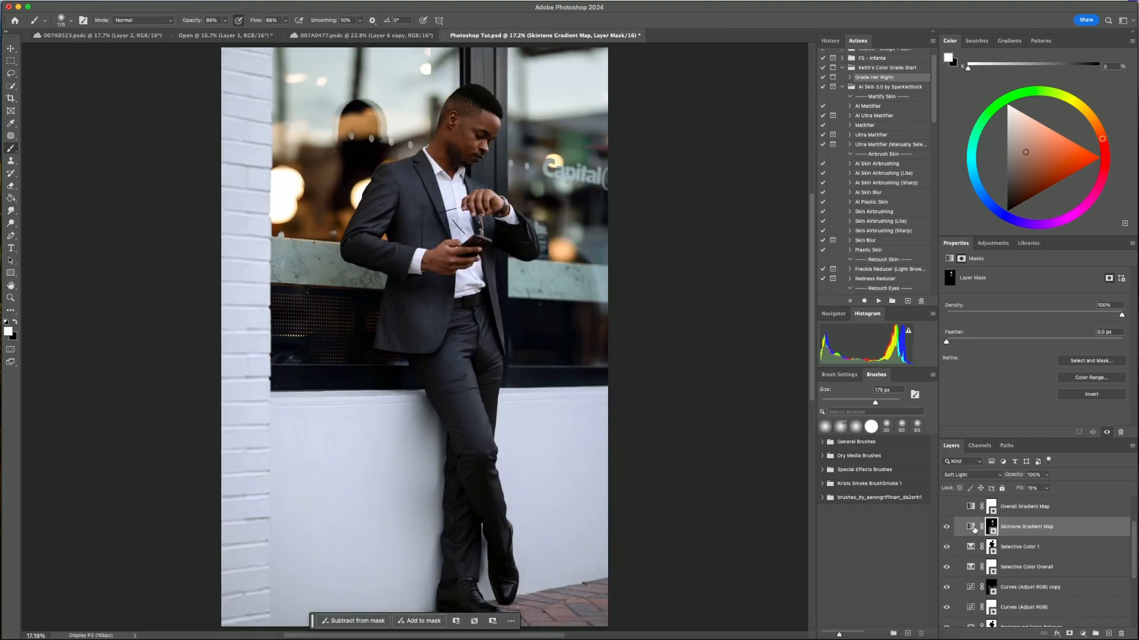
# Replace the Skintone Gradient Map's black-to-white gradient with a soft brown preset from the Skin Tones gradient folder
pyautogui.click(972, 527)
pyautogui.click(1028, 279)
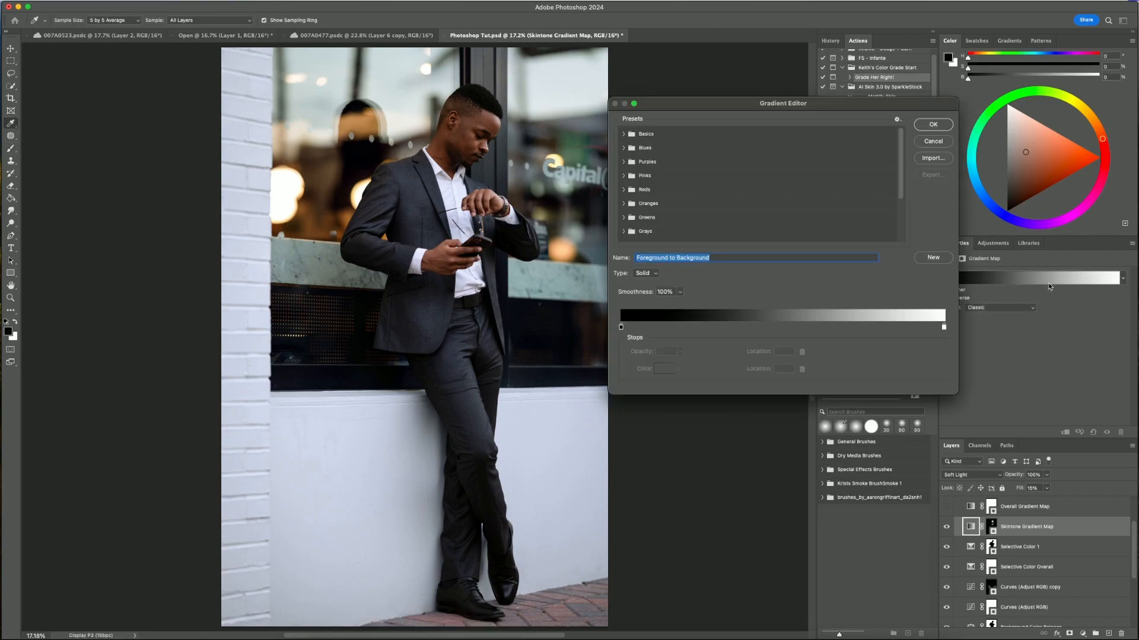
pyautogui.scroll(-3, 898, 218)
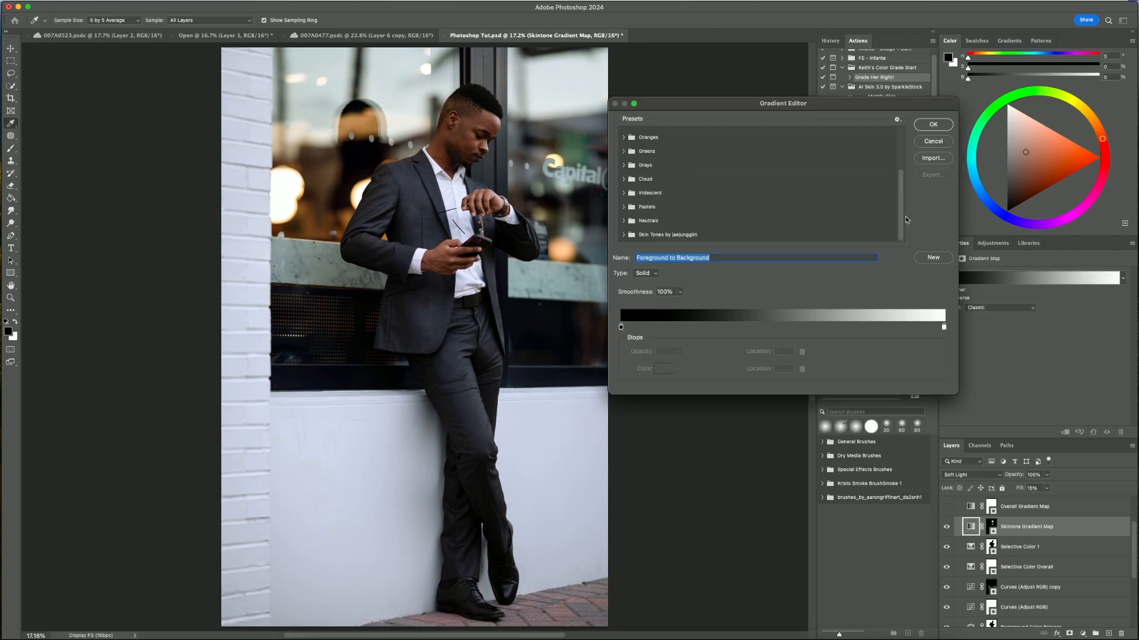
pyautogui.click(623, 235)
pyautogui.moveTo(902, 177); pyautogui.dragTo(896, 227)
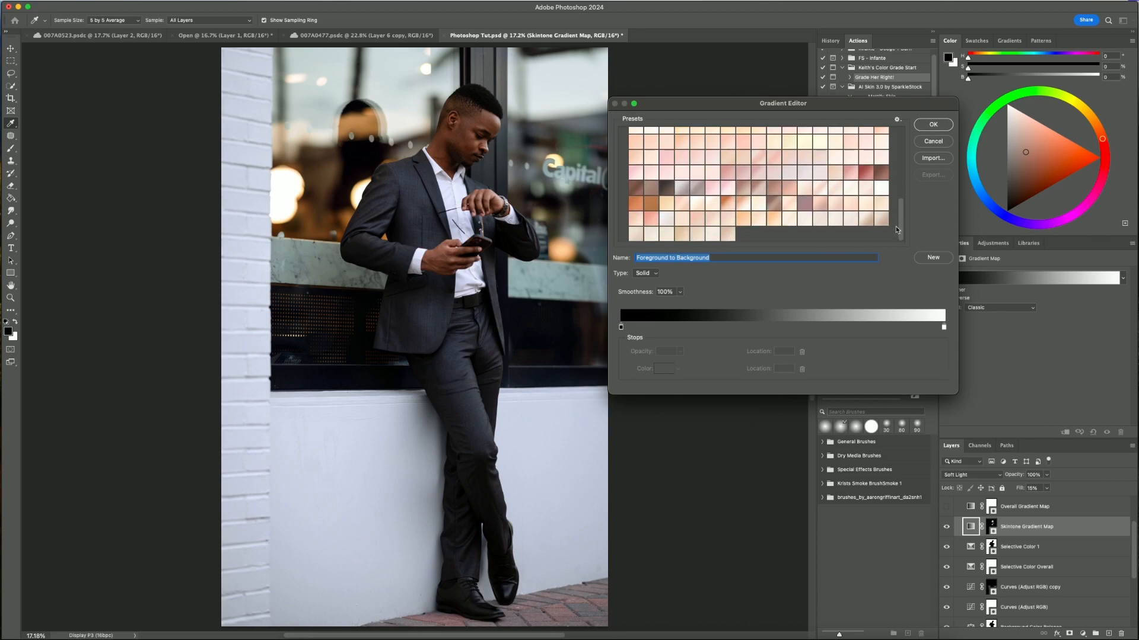
pyautogui.moveTo(752, 108); pyautogui.dragTo(661, 101)
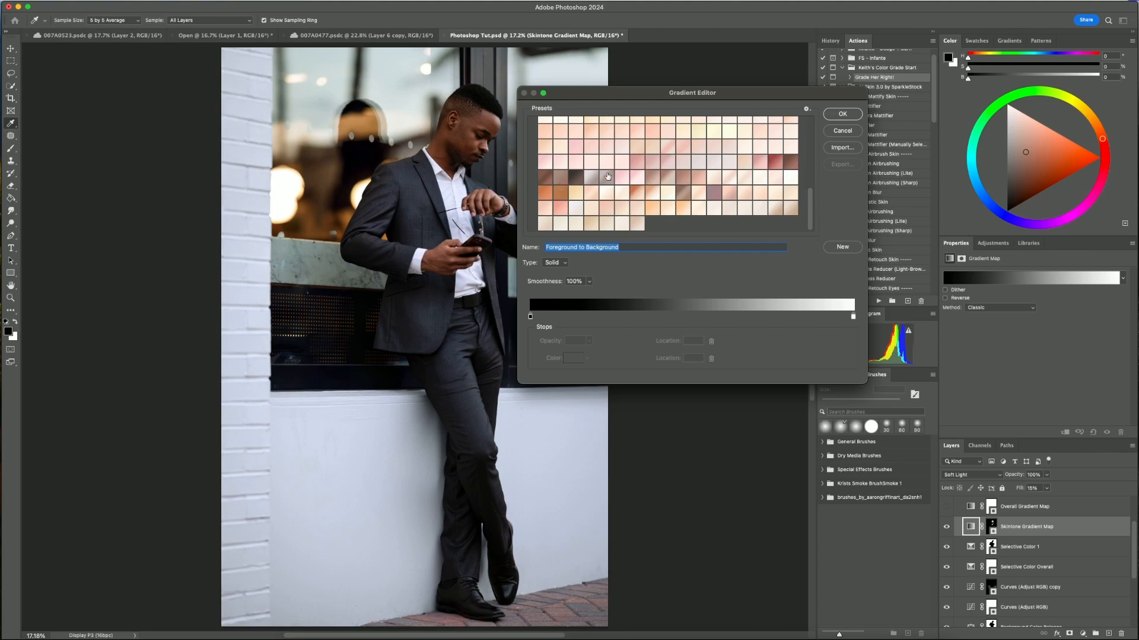
pyautogui.click(684, 194)
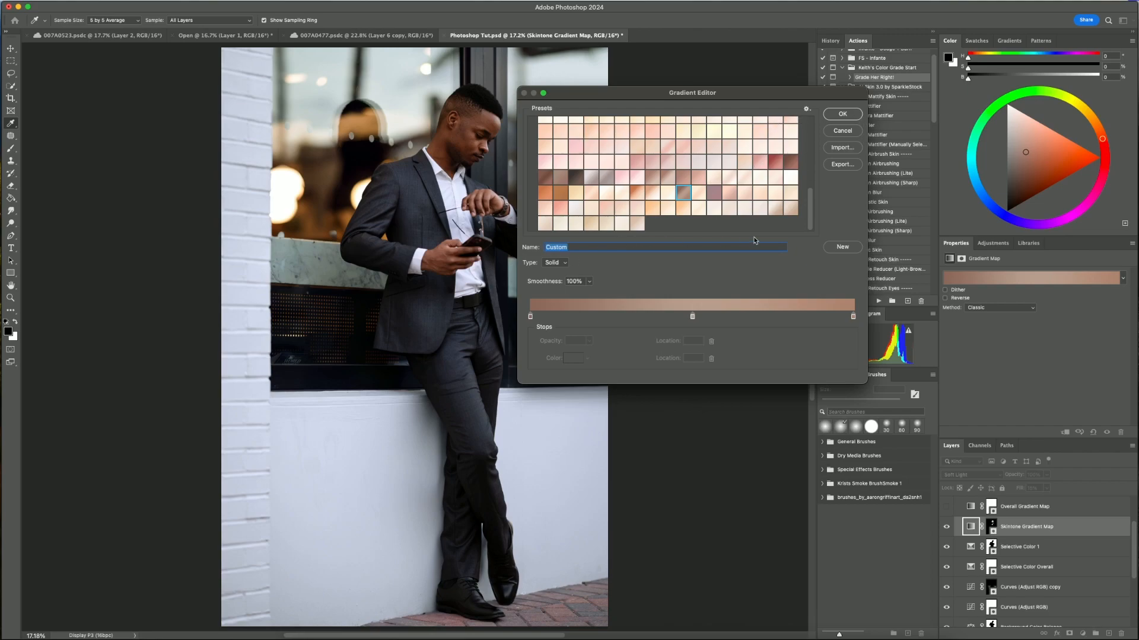
pyautogui.click(853, 114)
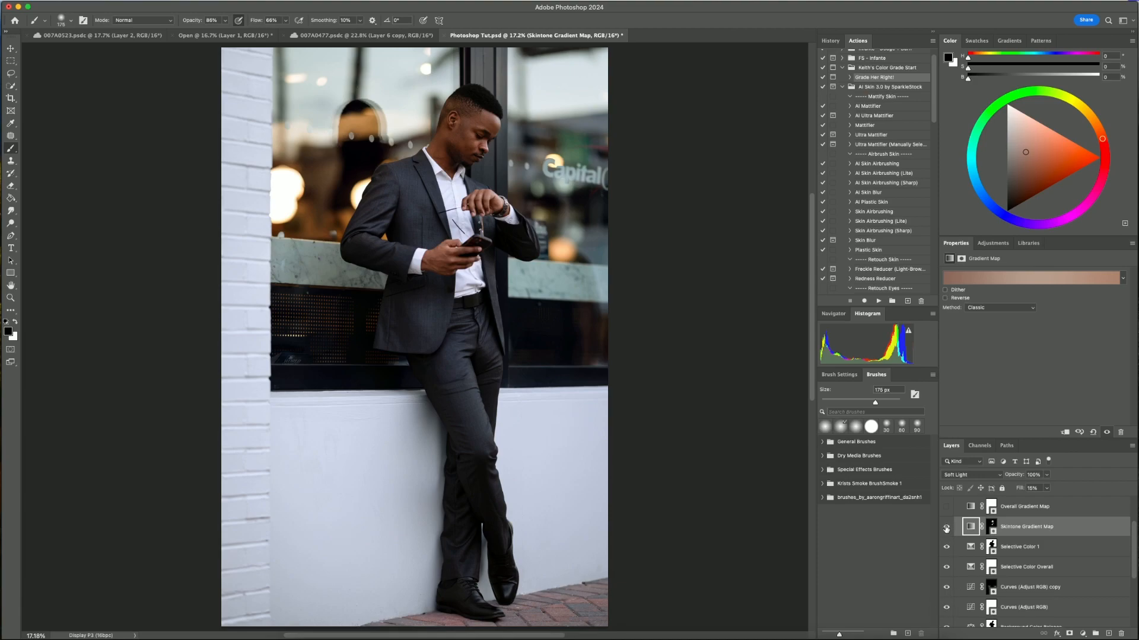
# Compare the skin without and with the Skintone Gradient Map, on the whole photo and close up on the face
pyautogui.click(946, 527)
pyautogui.click(946, 527)
pyautogui.click(947, 529)
pyautogui.click(946, 529)
pyautogui.press('z')
pyautogui.moveTo(438, 149); pyautogui.dragTo(400, 303)
pyautogui.press('space')
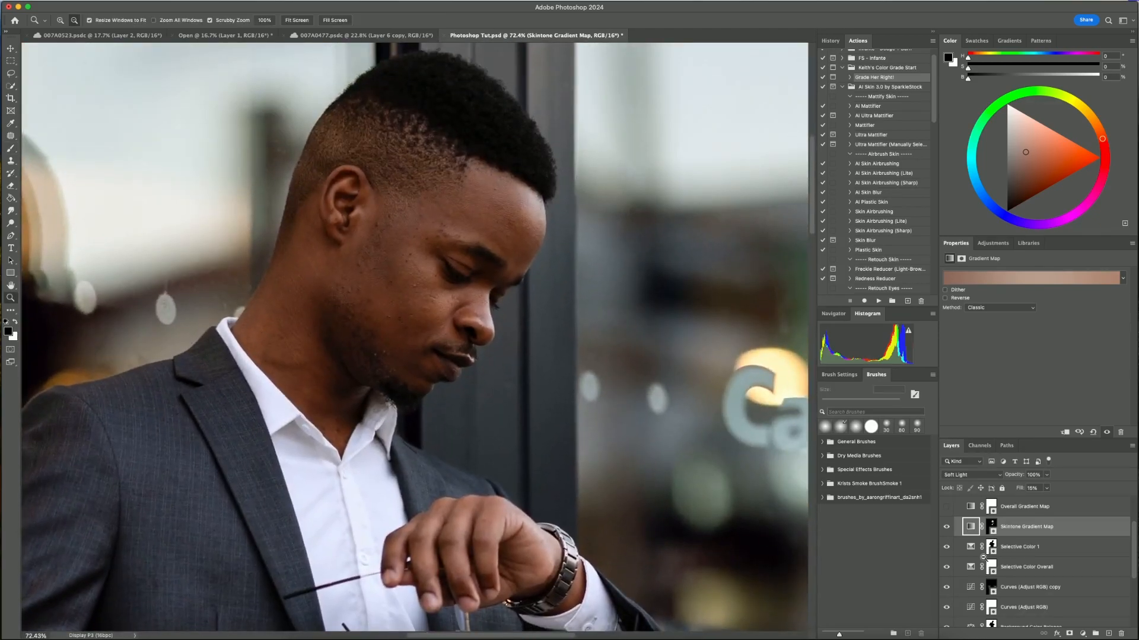
pyautogui.click(946, 530)
pyautogui.click(946, 528)
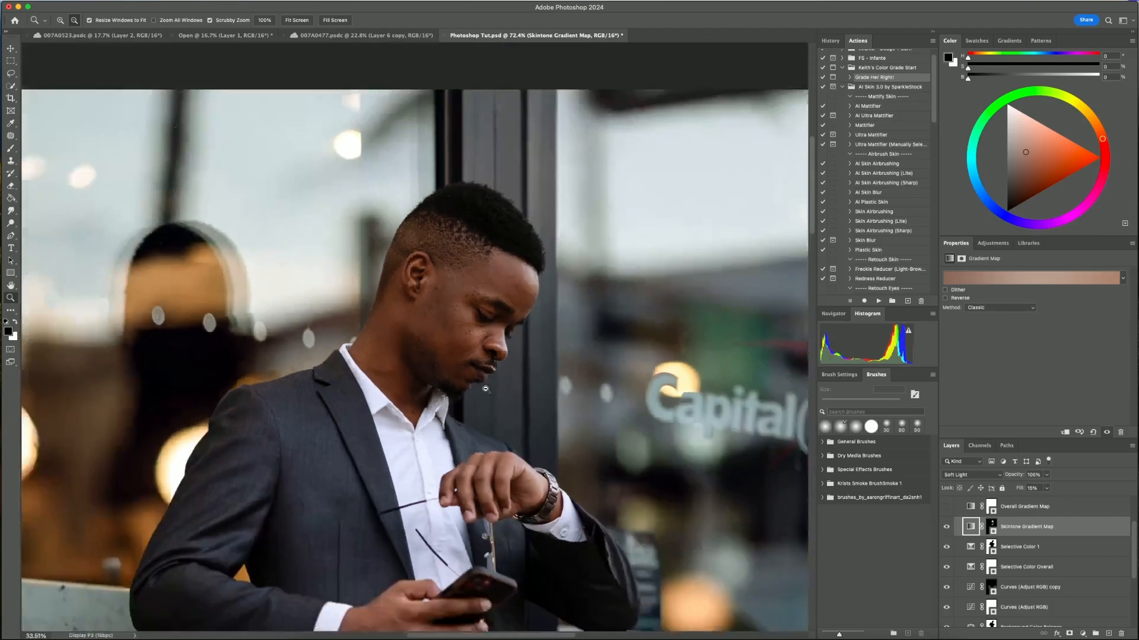
pyautogui.moveTo(532, 386); pyautogui.dragTo(464, 302)
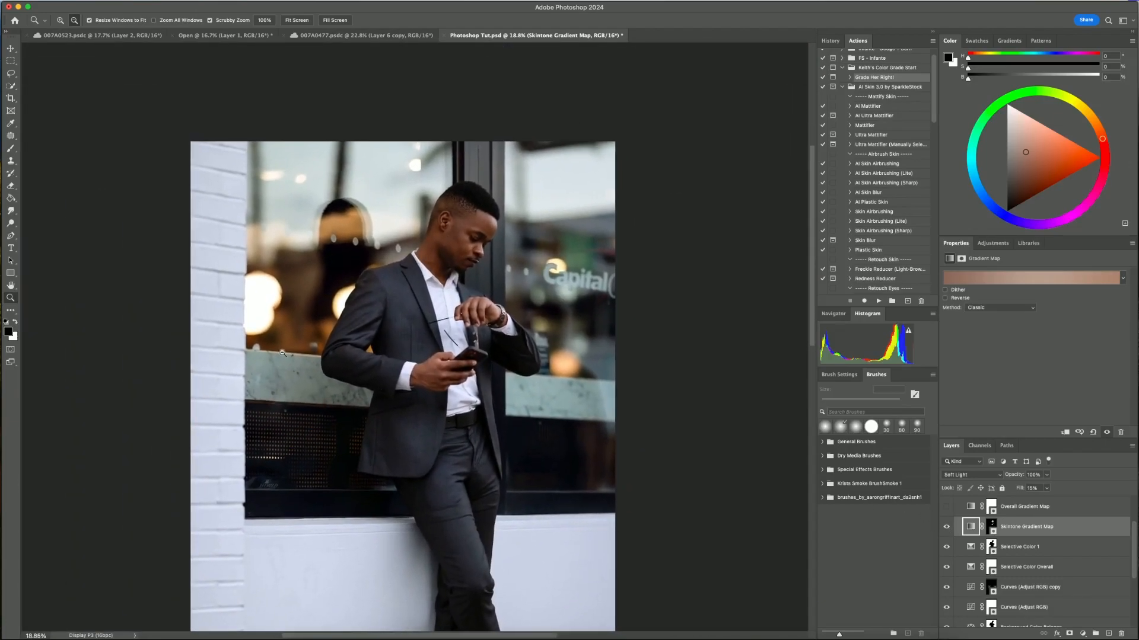
pyautogui.press('super+0')
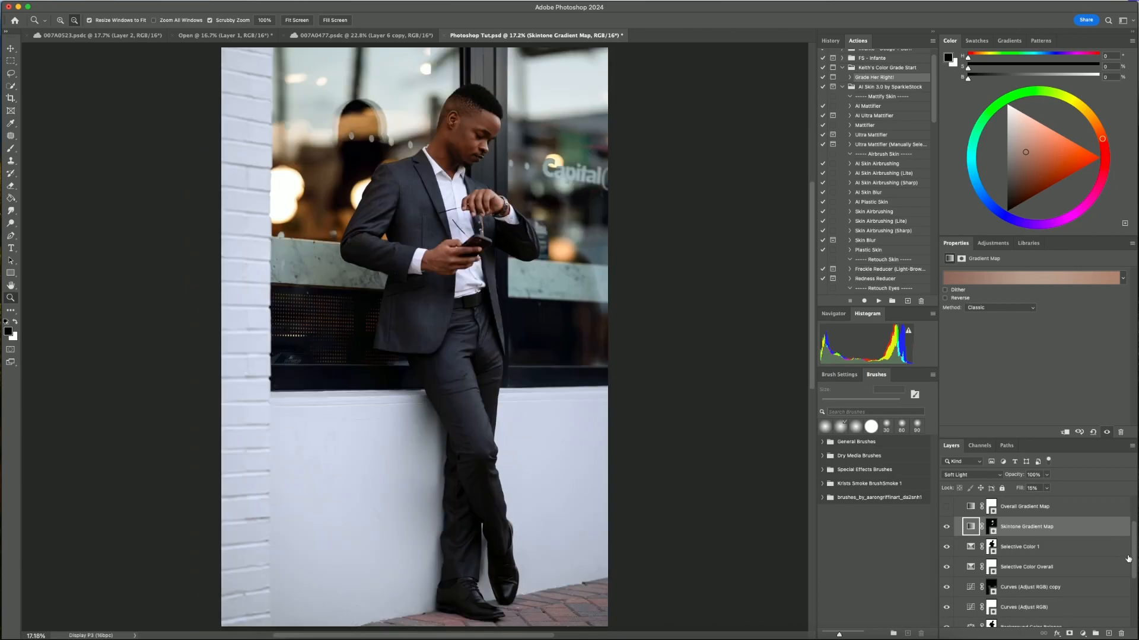
# Compare the original Background layer on its own with the fully graded photo
pyautogui.scroll(-5, 1133, 557)
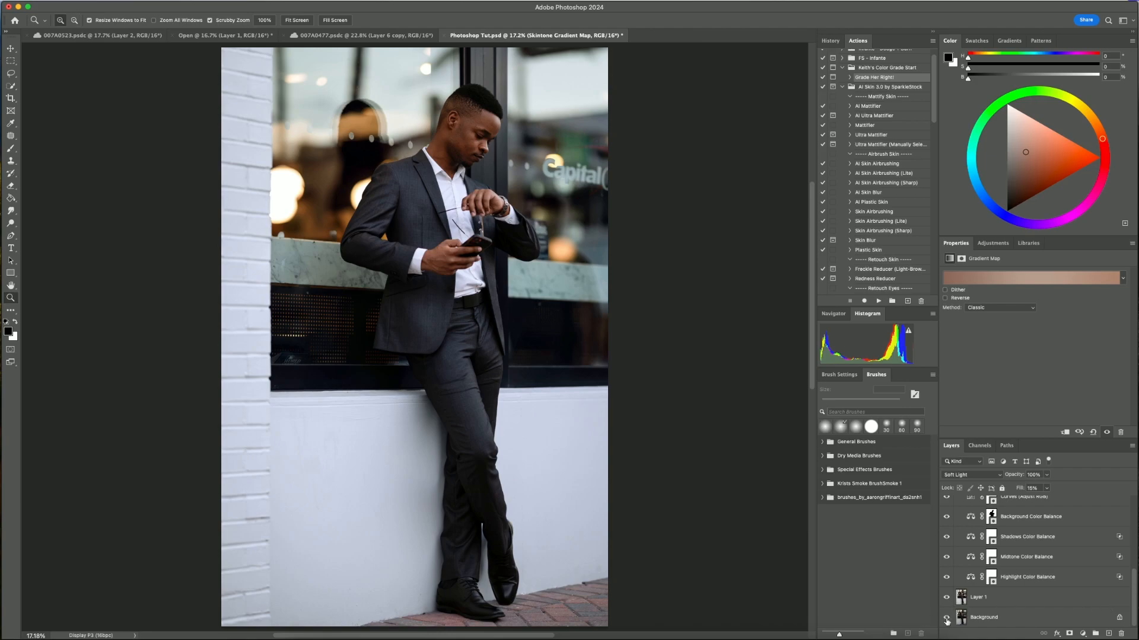
pyautogui.keyDown('alt'); pyautogui.click(946, 618); pyautogui.keyUp('alt')
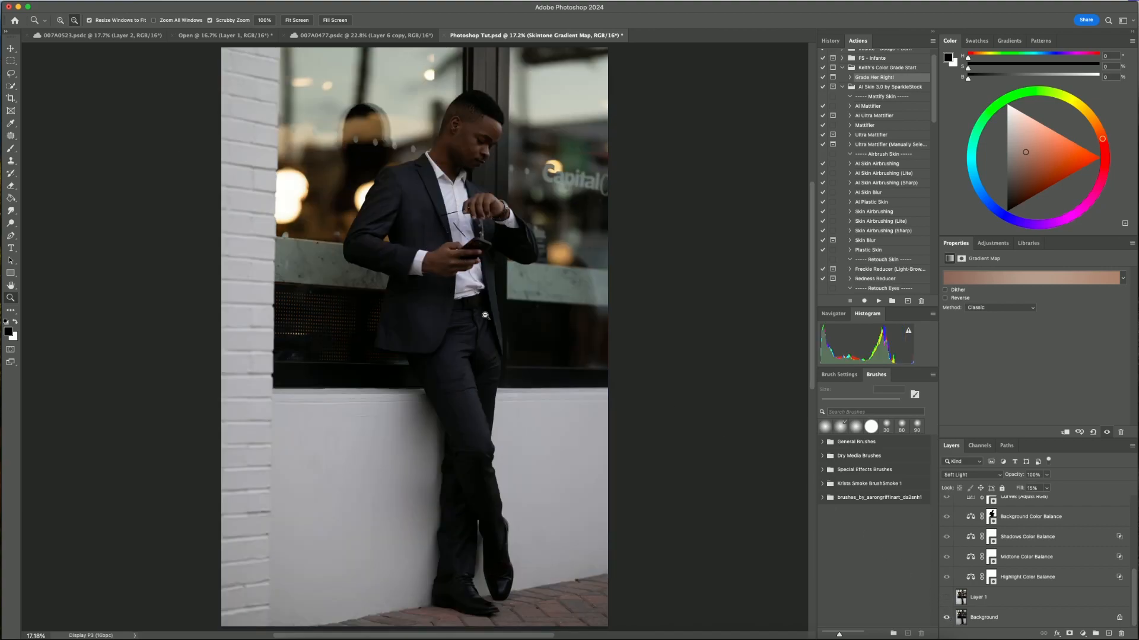
pyautogui.keyDown('alt'); pyautogui.click(947, 619); pyautogui.keyUp('alt')
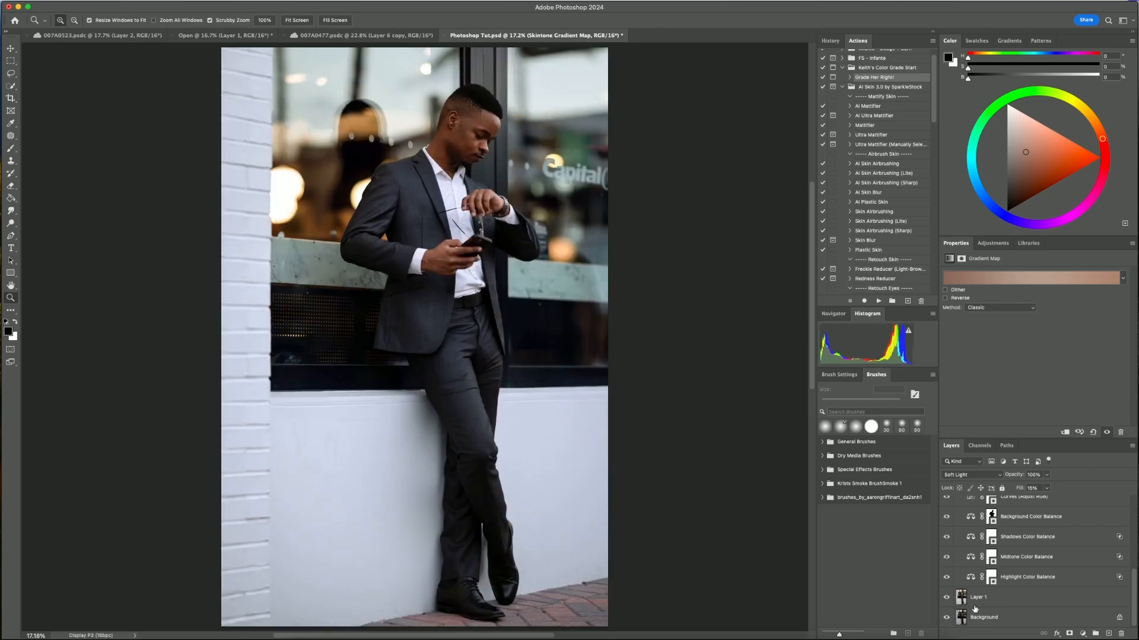
# In the Luminosity Black & White layer, raise reds to about 40, lower yellows slightly and raise blues slightly
pyautogui.scroll(10, 1134, 556)
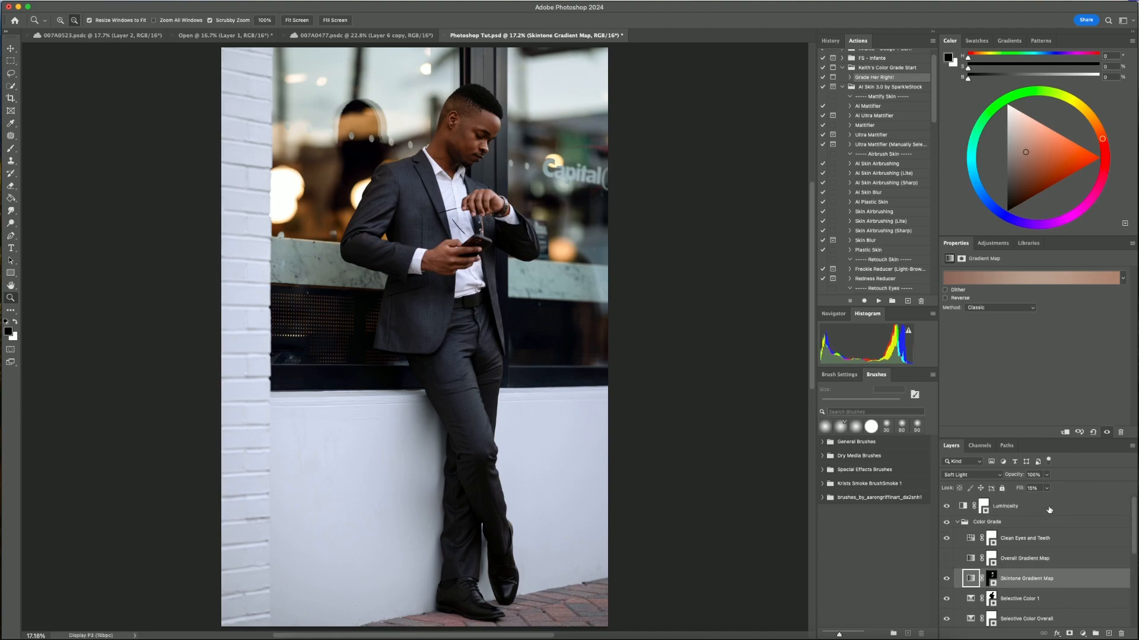
pyautogui.click(1047, 510)
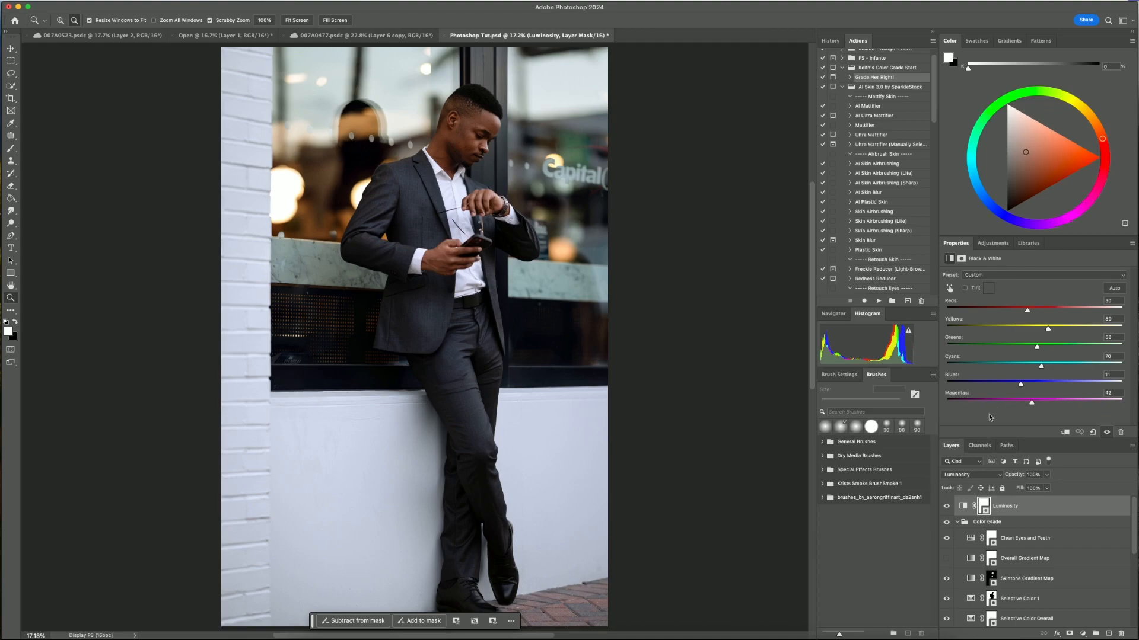
pyautogui.click(1067, 584)
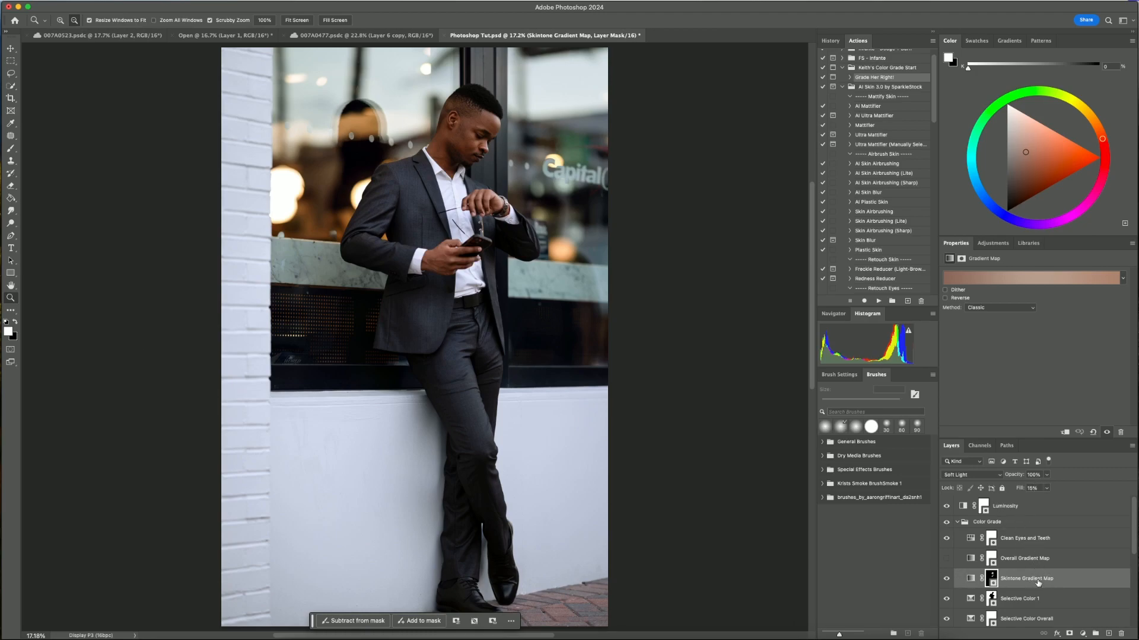
pyautogui.click(1038, 508)
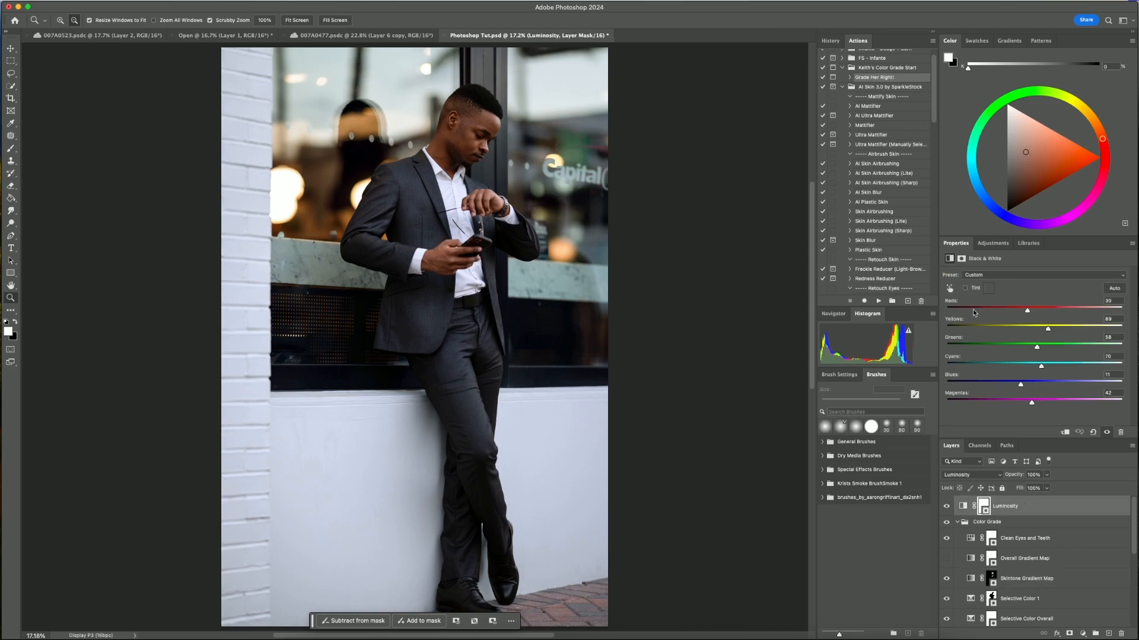
pyautogui.click(1027, 312)
pyautogui.moveTo(1028, 312); pyautogui.dragTo(1031, 312)
pyautogui.moveTo(1020, 386); pyautogui.dragTo(1023, 386)
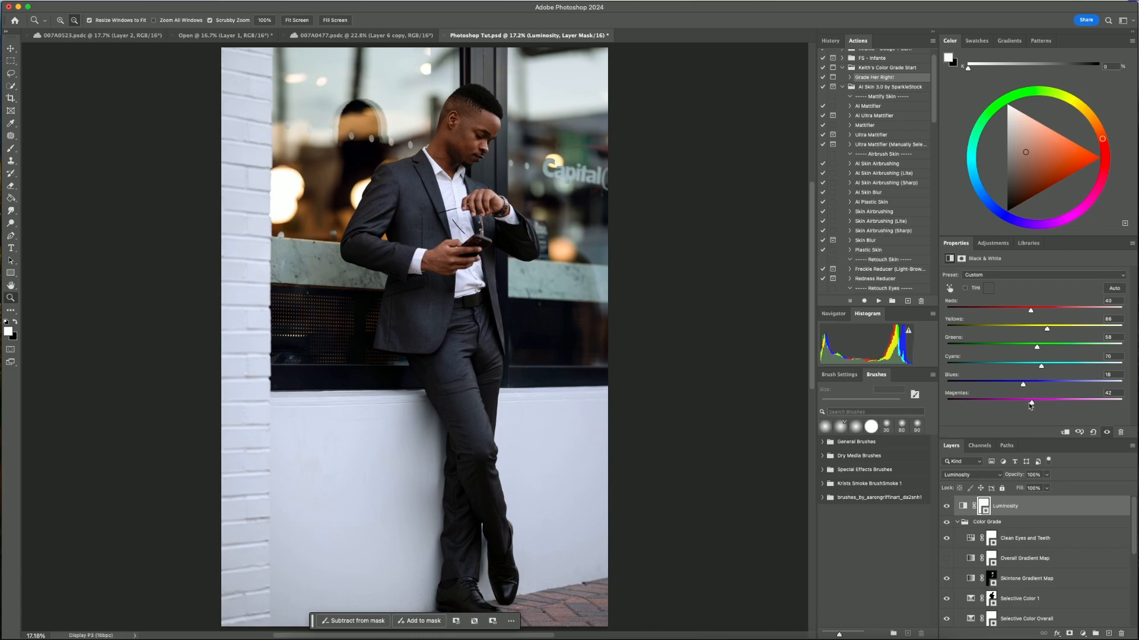
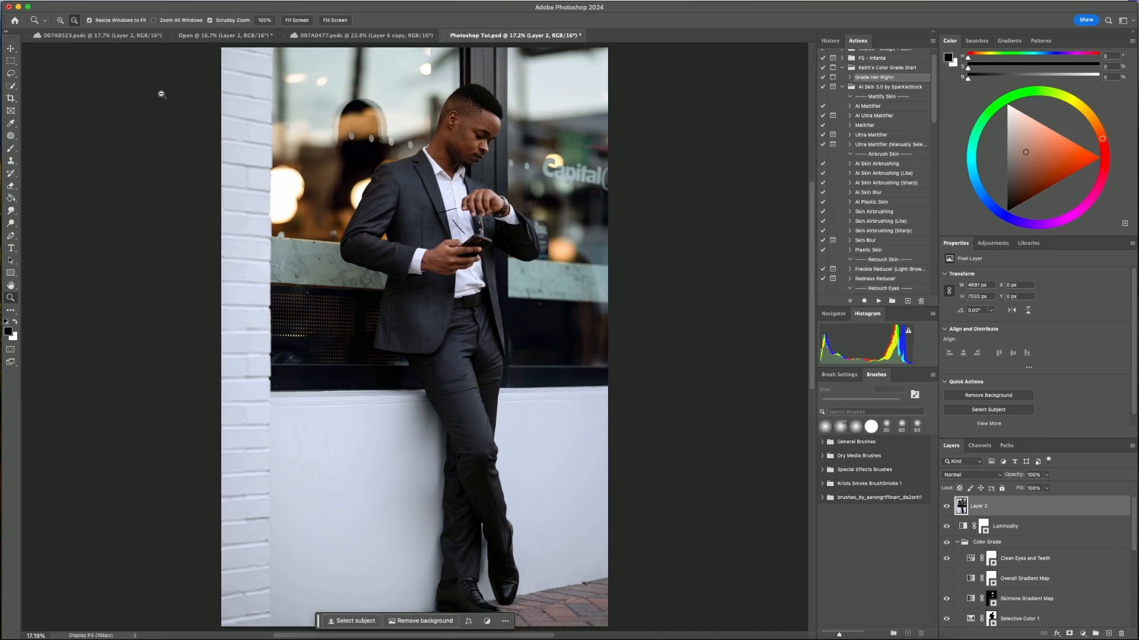
pyautogui.click(59, 2)
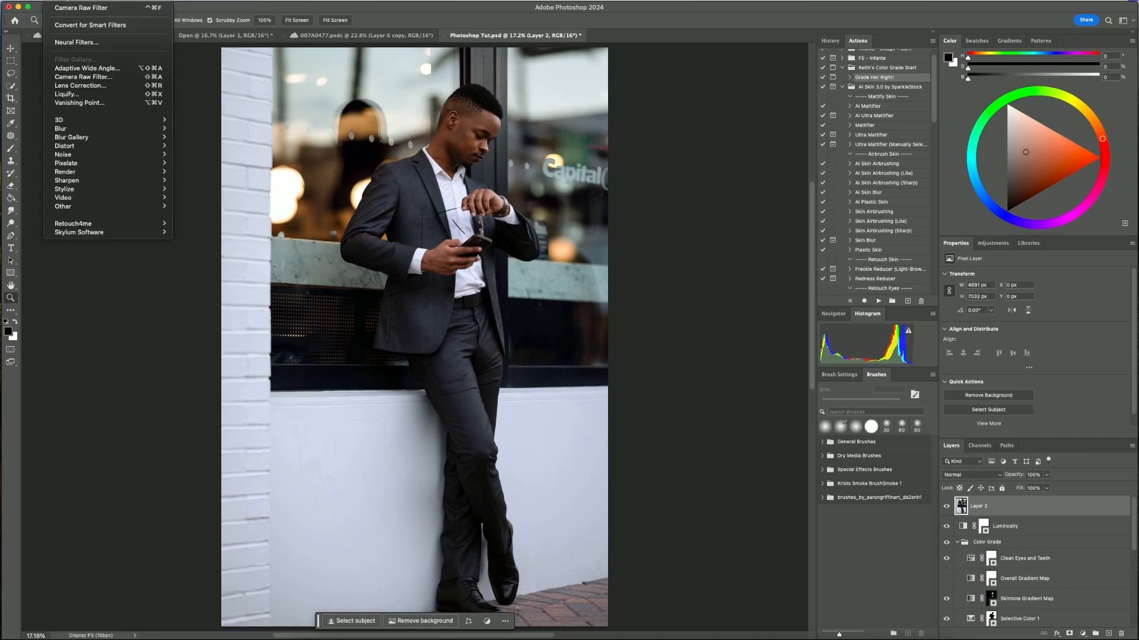
pyautogui.moveTo(119, 225)
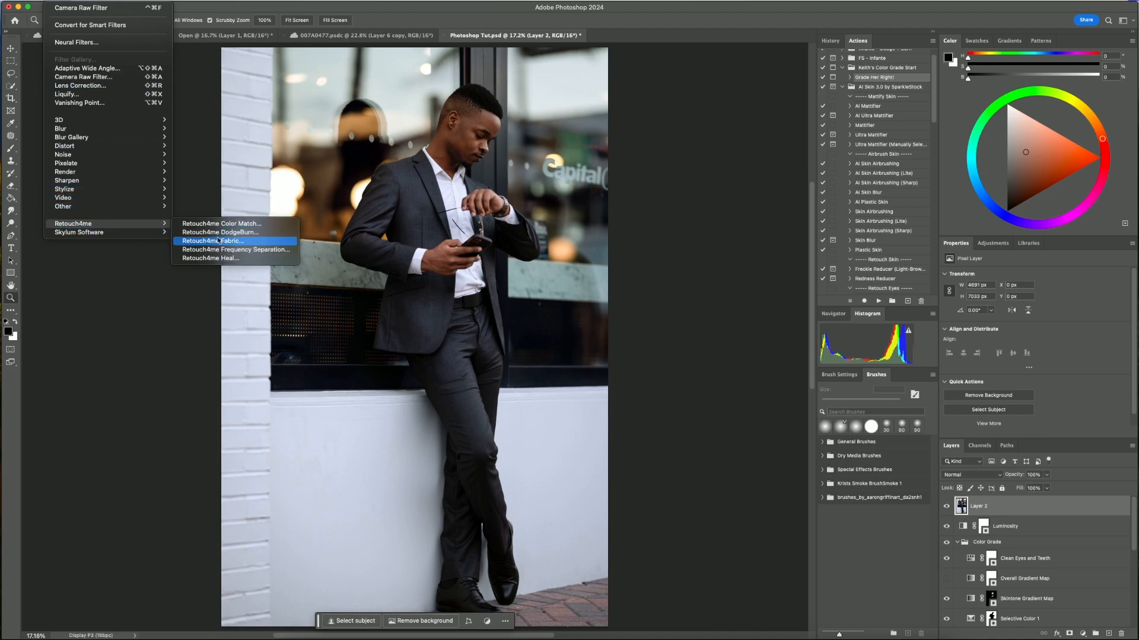
pyautogui.click(235, 233)
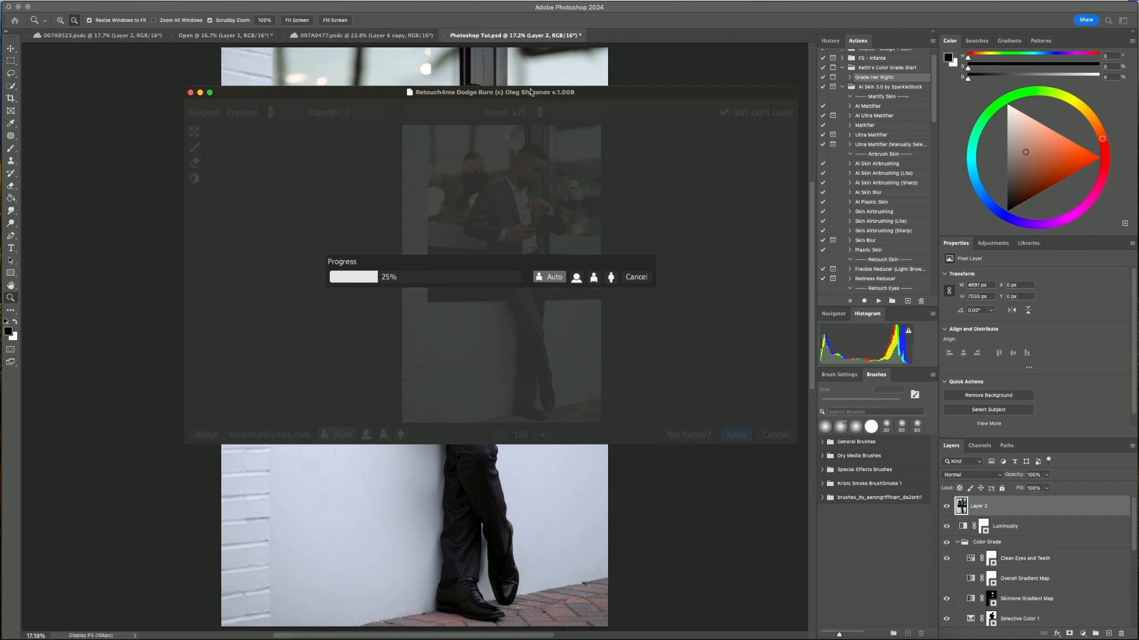
pyautogui.moveTo(540, 115)
pyautogui.mouseDown()
pyautogui.moveTo(505, 118)
pyautogui.moveTo(541, 117)
pyautogui.mouseUp()
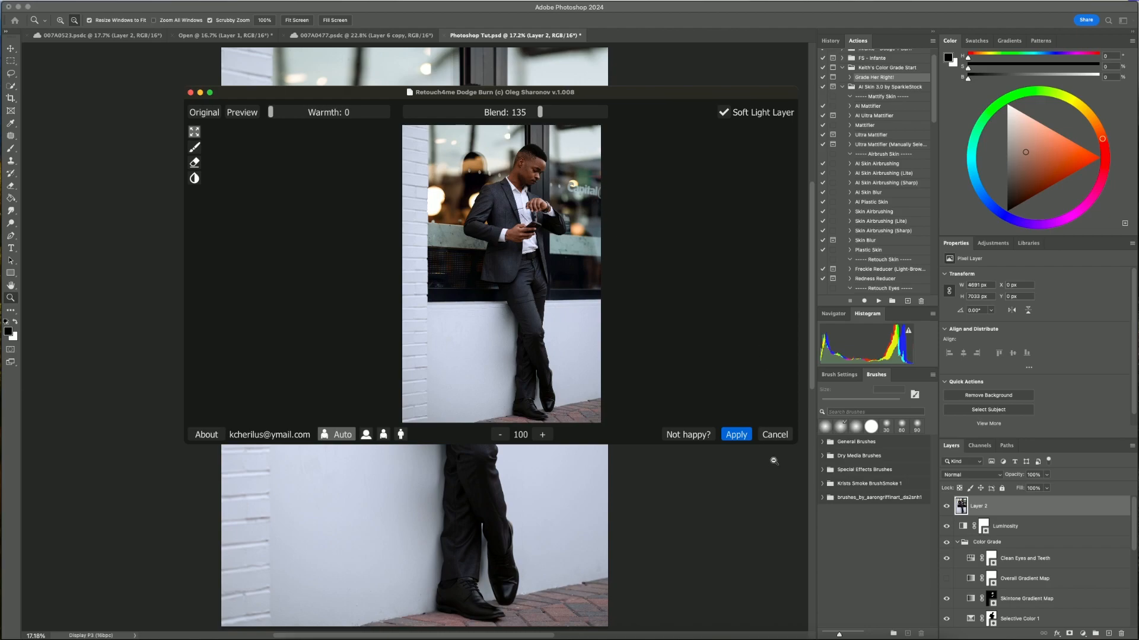
pyautogui.click(772, 438)
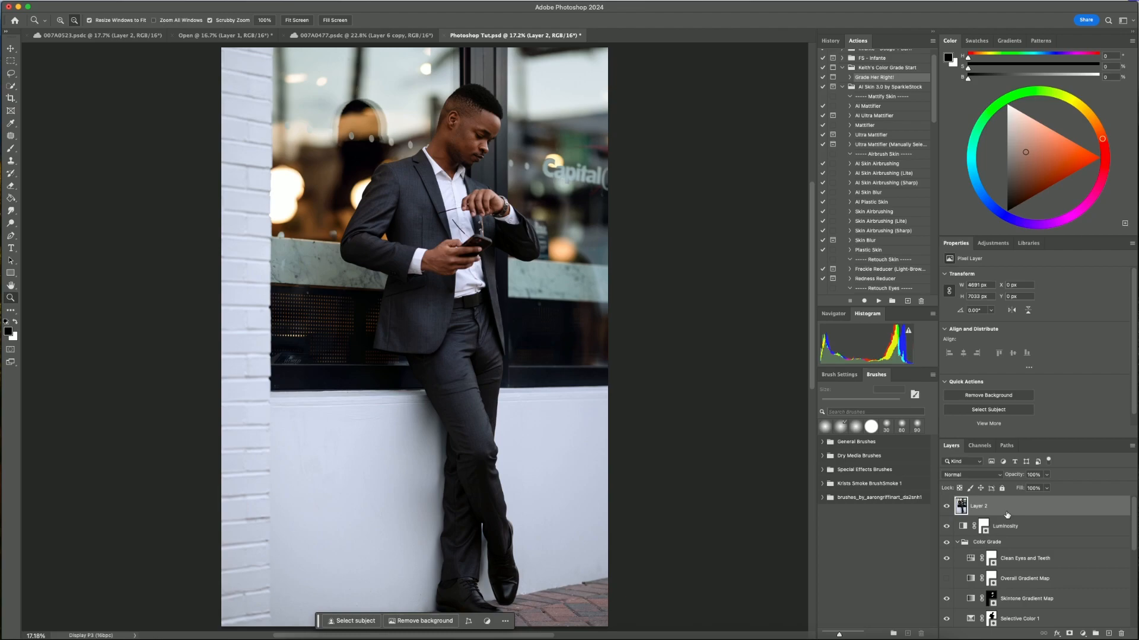
# Duplicate the merged Layer 2 and apply Retouch4me Dodge Burn to the copy with Blend 135 and Soft Light Layer on
pyautogui.press('super+j')
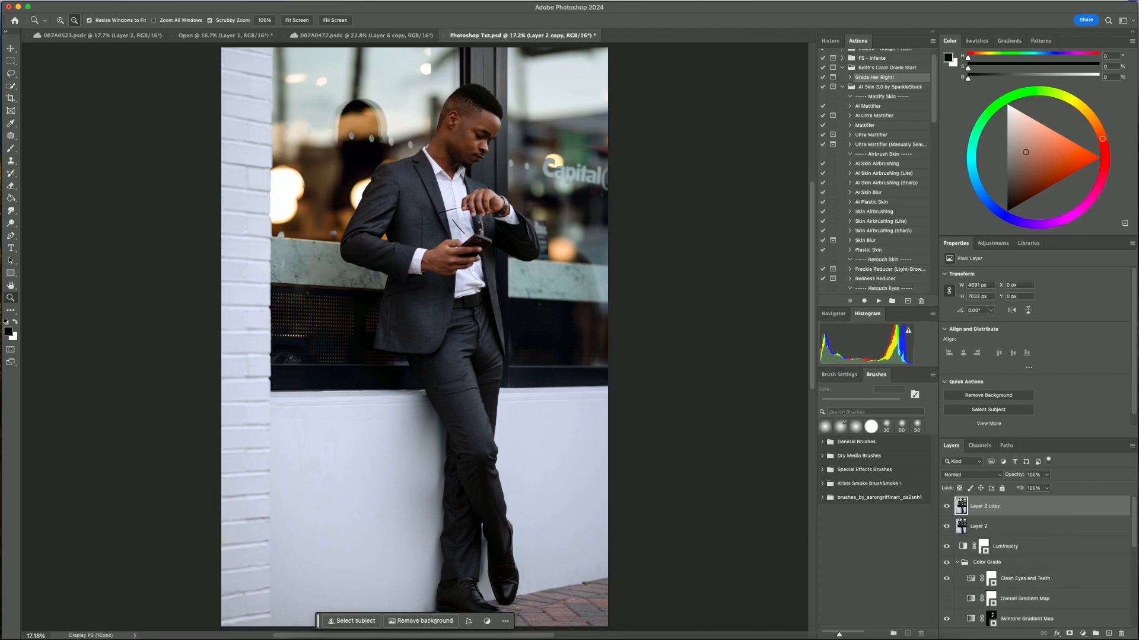
pyautogui.click(58, 2)
pyautogui.moveTo(153, 224)
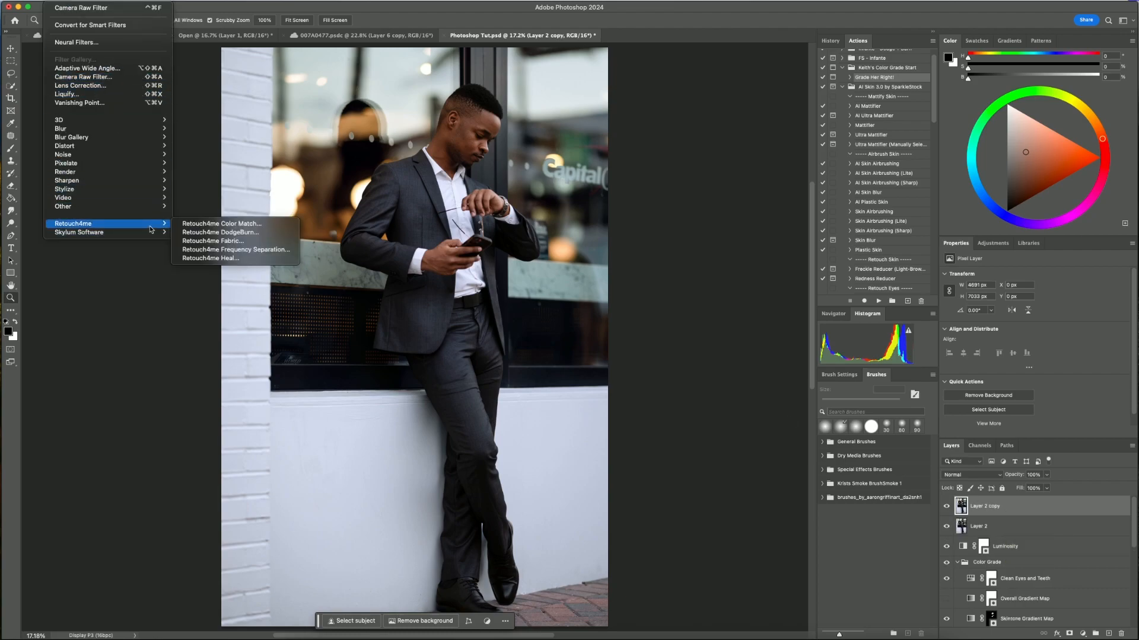
pyautogui.click(248, 234)
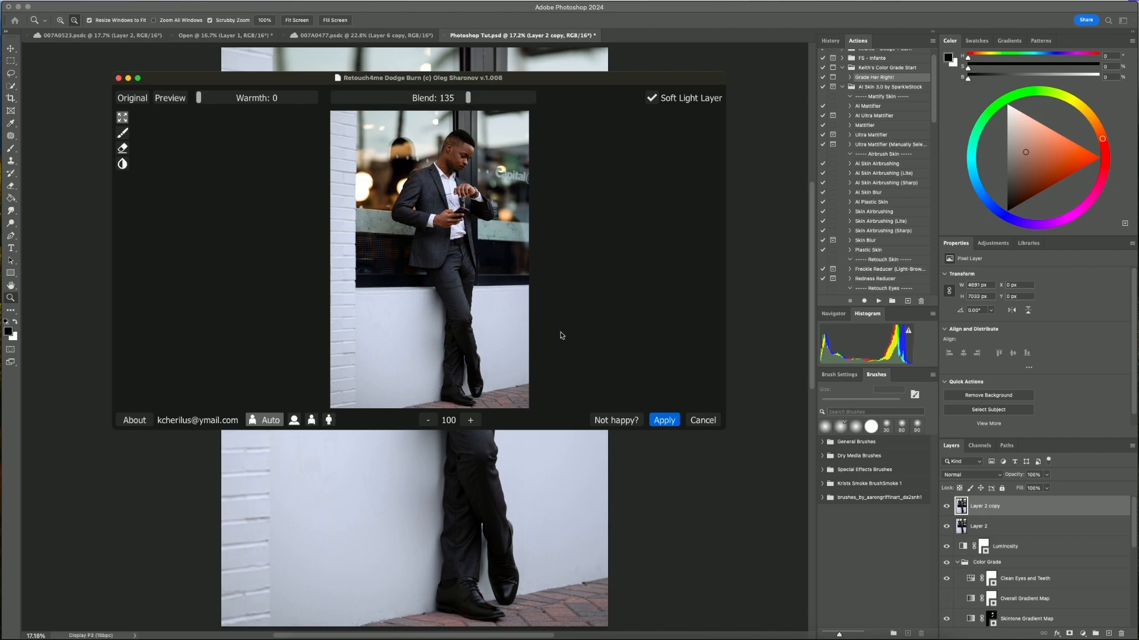
pyautogui.click(672, 419)
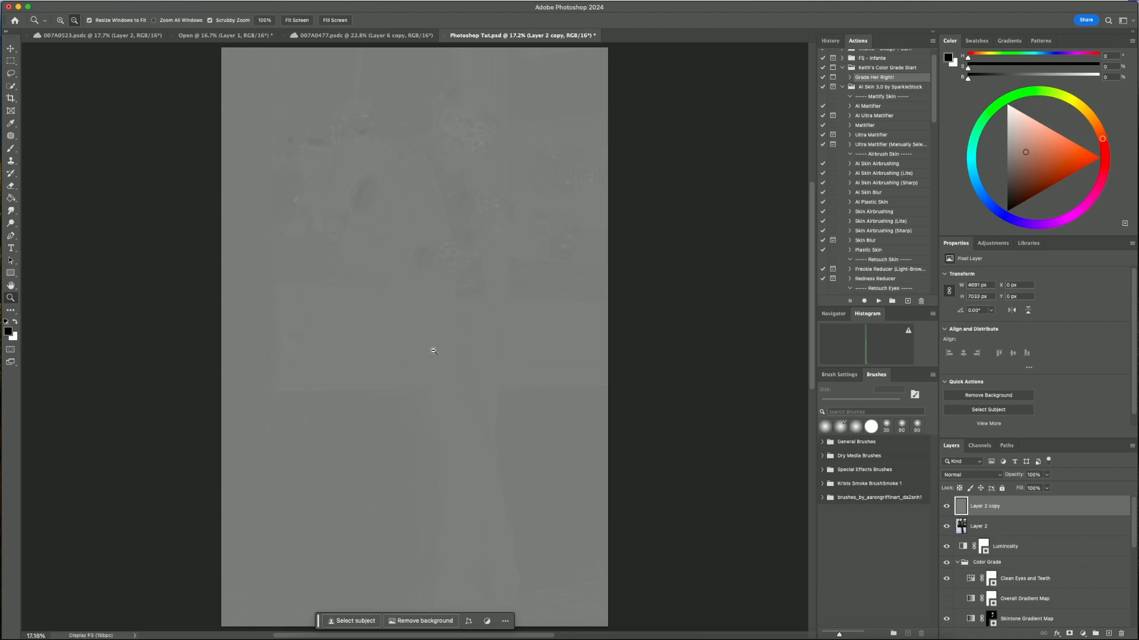
# Examine the gray dodge-and-burn layer close up around the face, then view it as a whole
pyautogui.moveTo(419, 285); pyautogui.dragTo(468, 293)
pyautogui.scroll(5, 501, 284)
pyautogui.scroll(3, 500, 289)
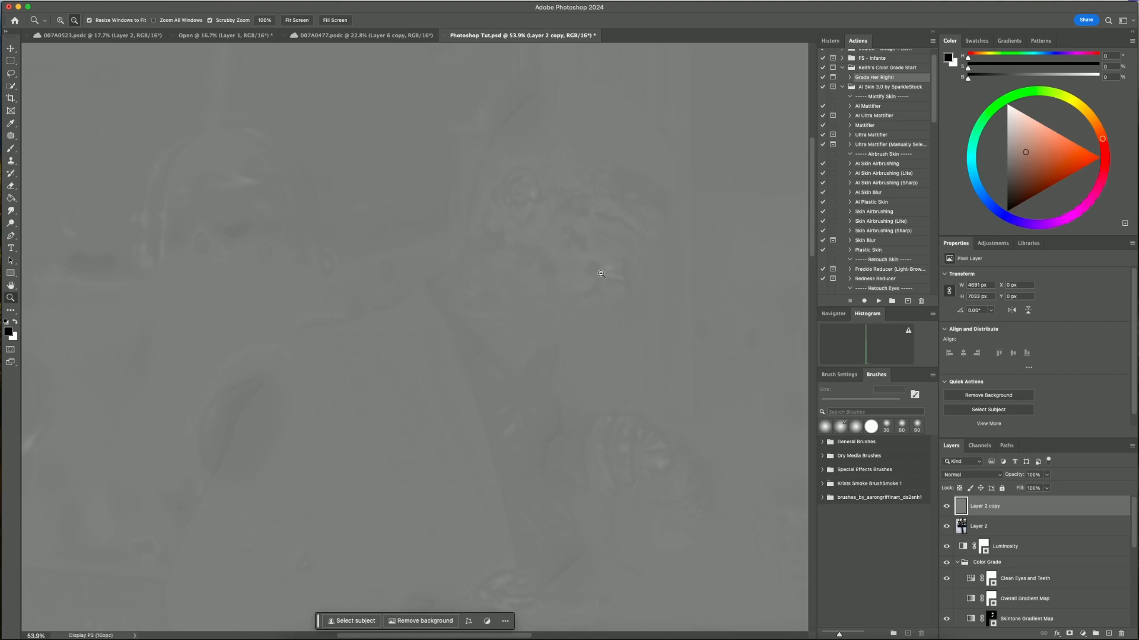
pyautogui.moveTo(599, 270); pyautogui.dragTo(620, 266)
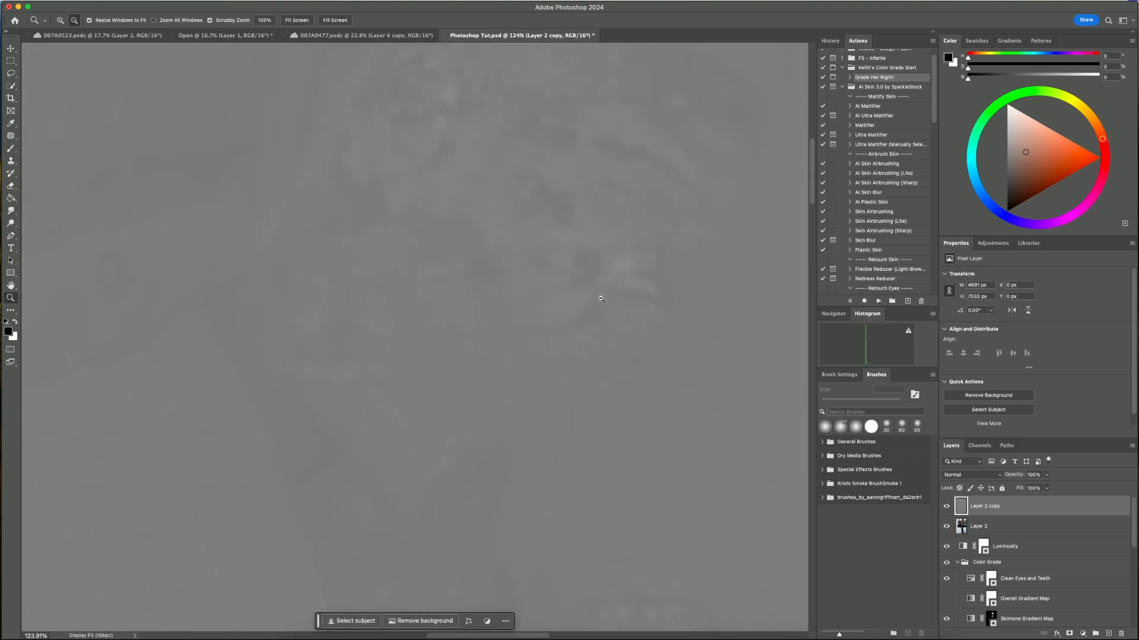
pyautogui.moveTo(579, 299); pyautogui.dragTo(540, 296)
pyautogui.moveTo(485, 251); pyautogui.dragTo(501, 234)
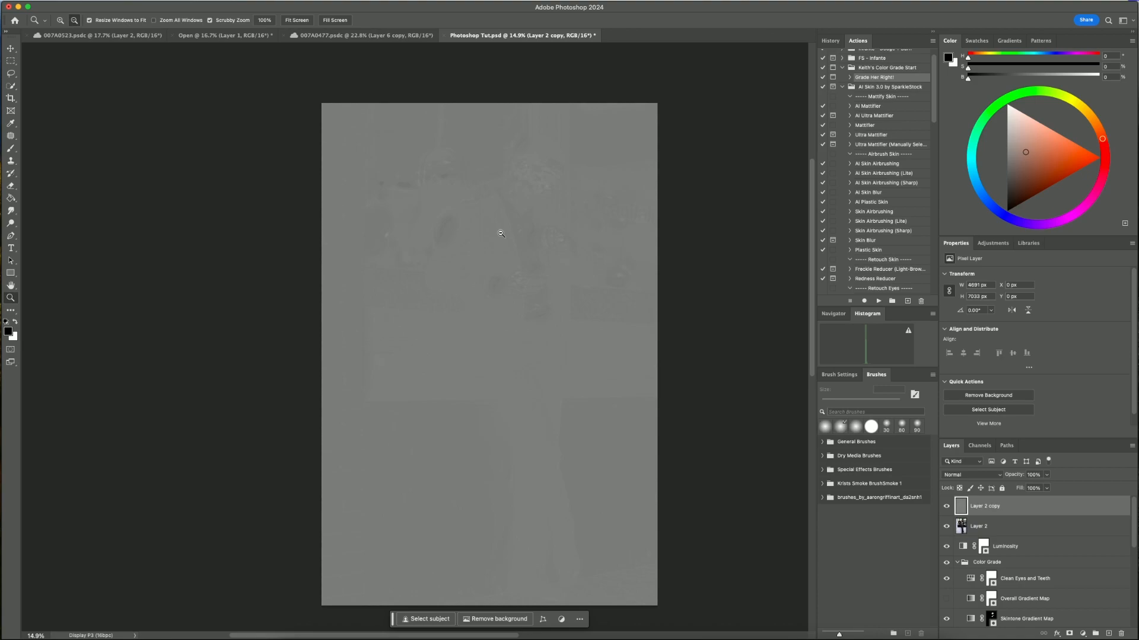
pyautogui.press('super+0')
# Set the gray dodge-and-burn layer's blend mode to Soft Light
pyautogui.click(979, 475)
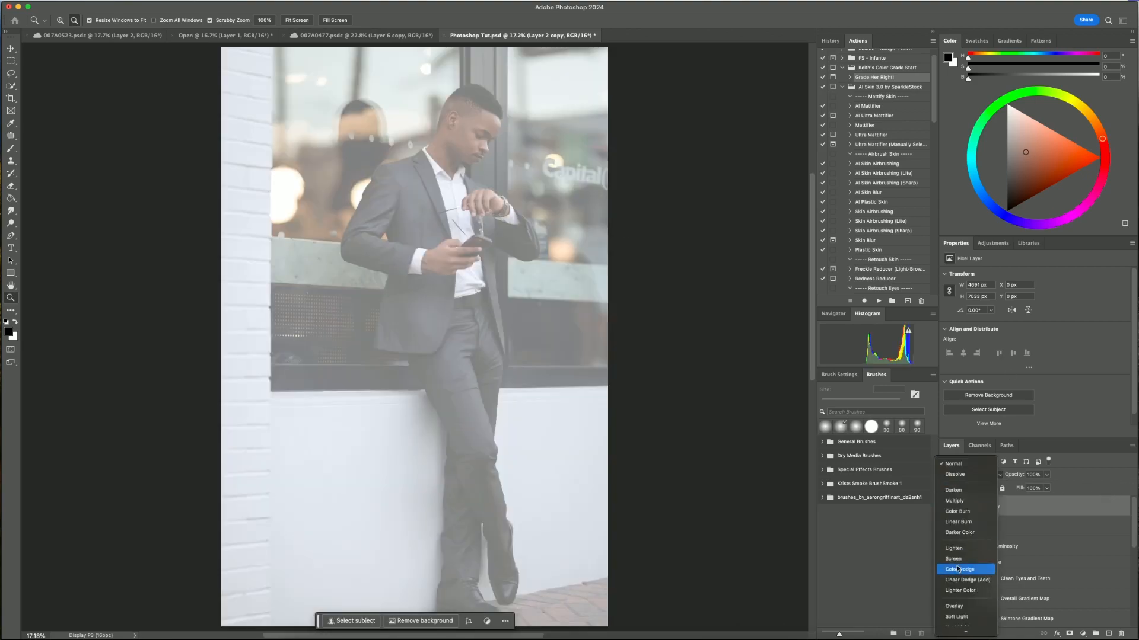
pyautogui.scroll(-3, 959, 568)
pyautogui.click(960, 565)
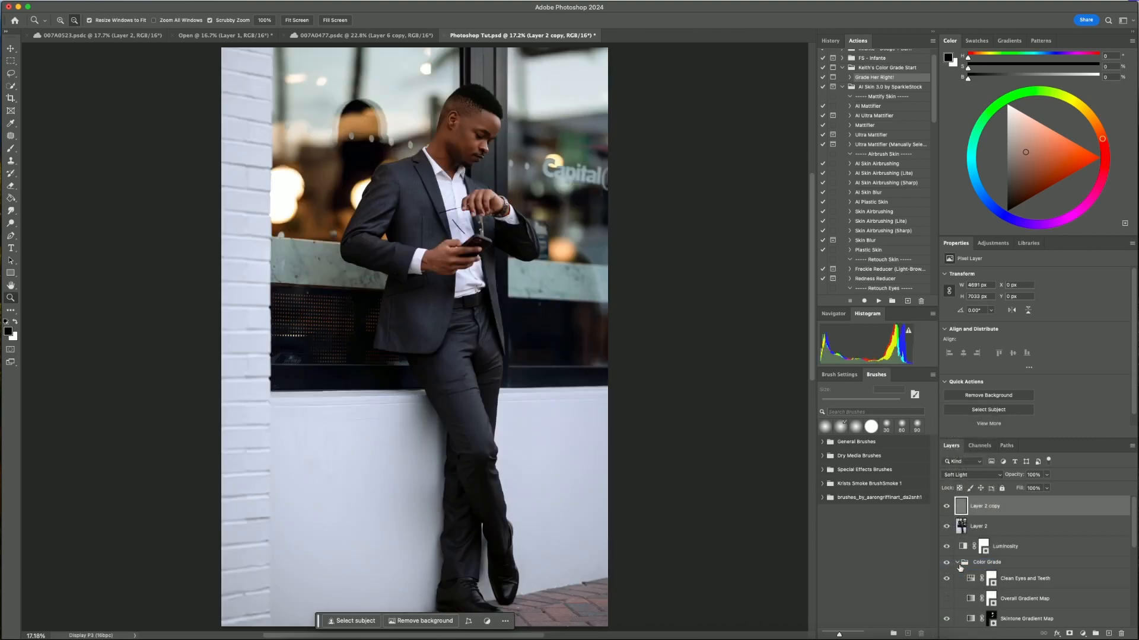
# Compare the man's face close up without and with the Soft Light dodge-and-burn layer
pyautogui.moveTo(455, 122); pyautogui.dragTo(720, 309)
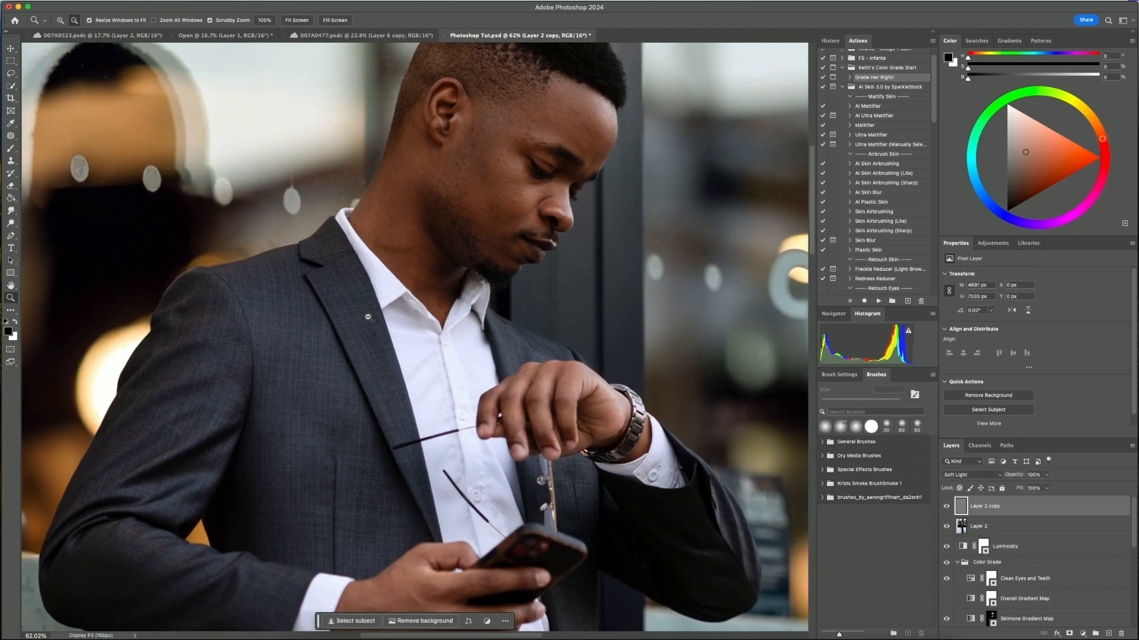
pyautogui.moveTo(410, 179); pyautogui.dragTo(289, 326)
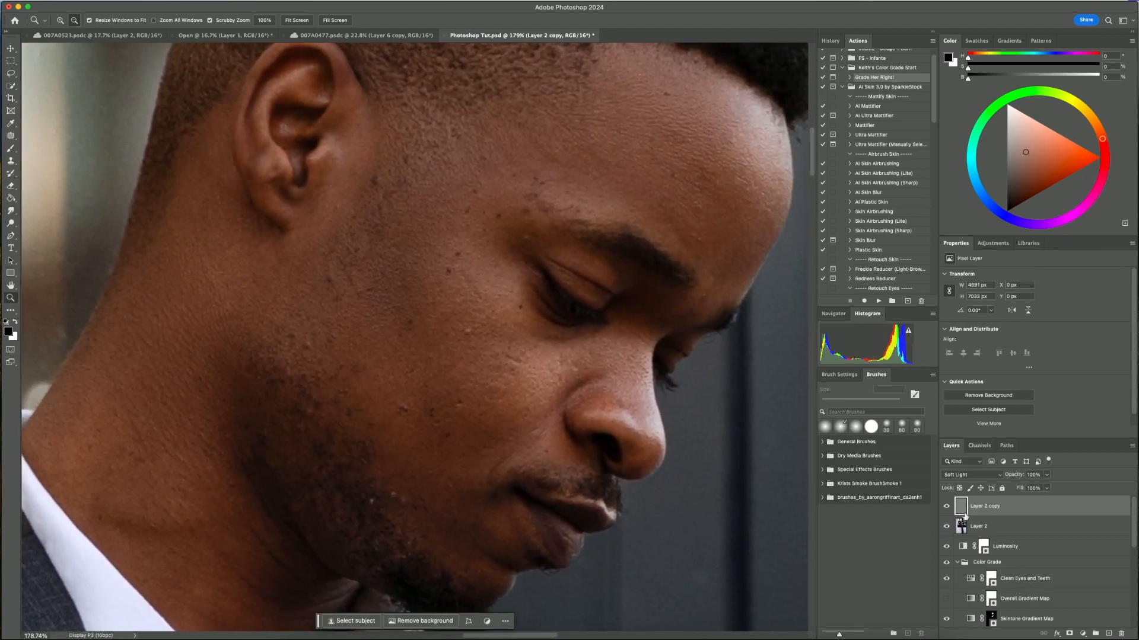
pyautogui.click(946, 508)
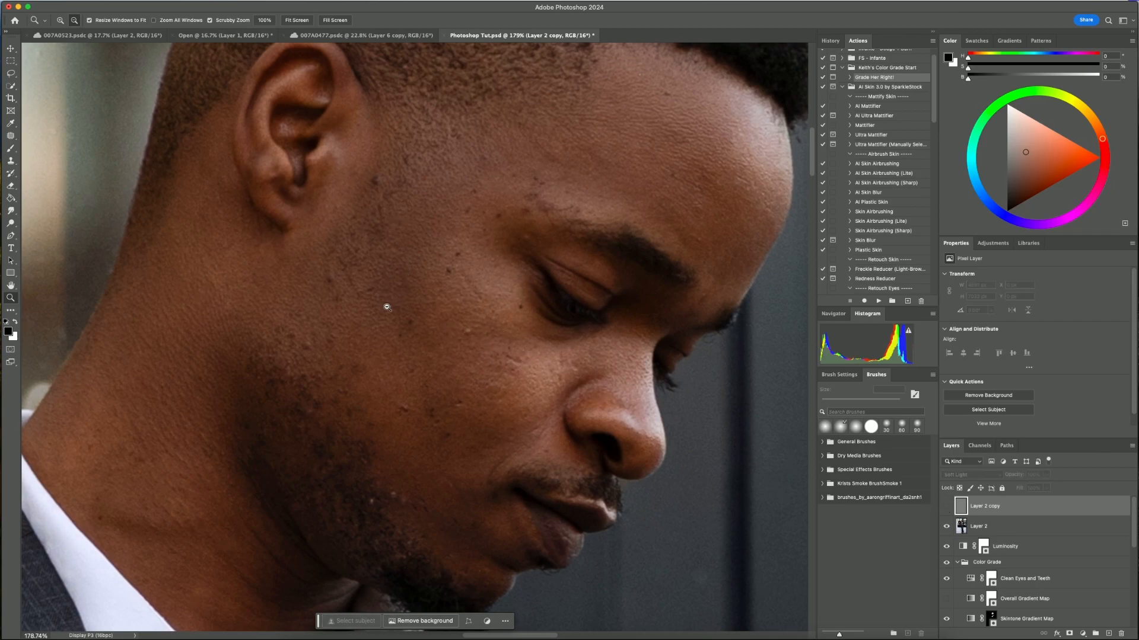
pyautogui.click(947, 508)
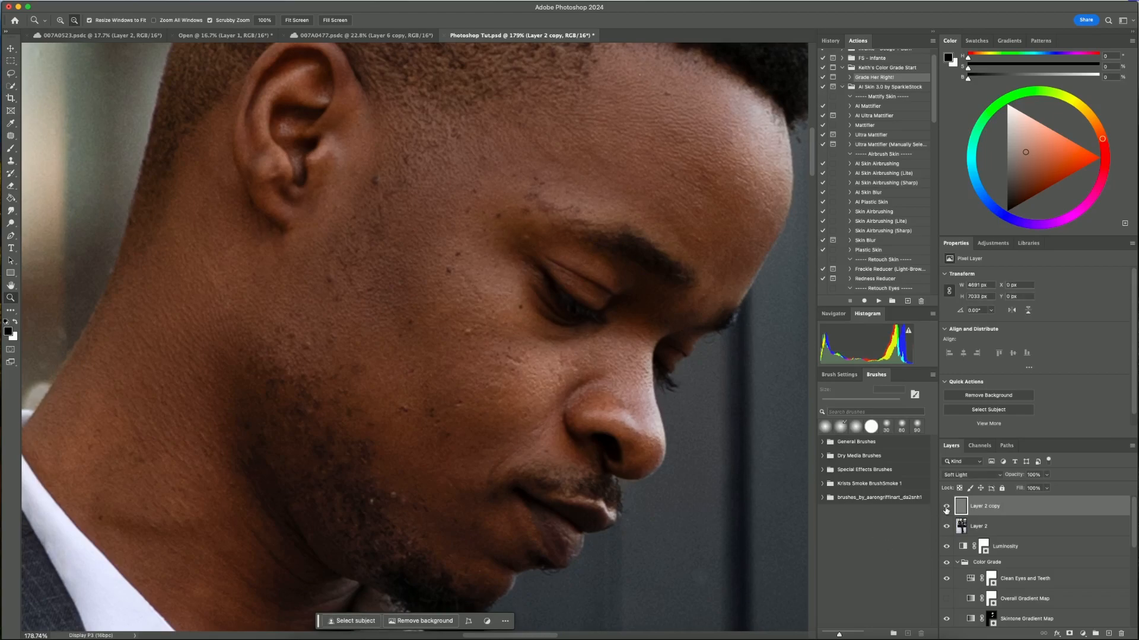
# Stamp all visible layers into a new merged layer on top and duplicate it
pyautogui.press('super+0')
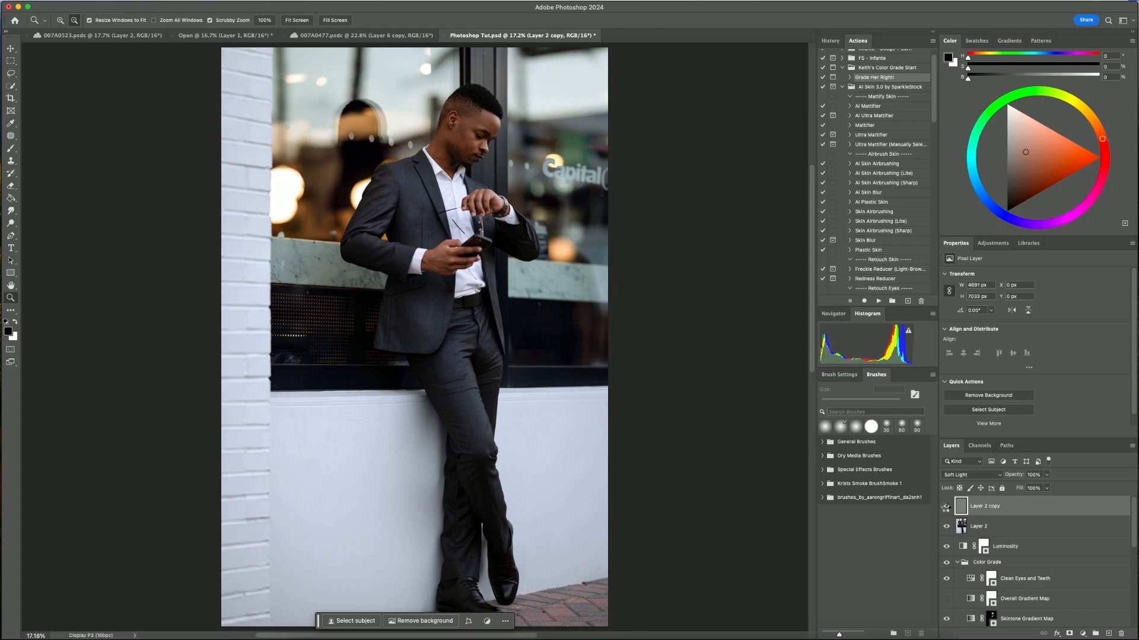
pyautogui.press('super+alt+shift+e')
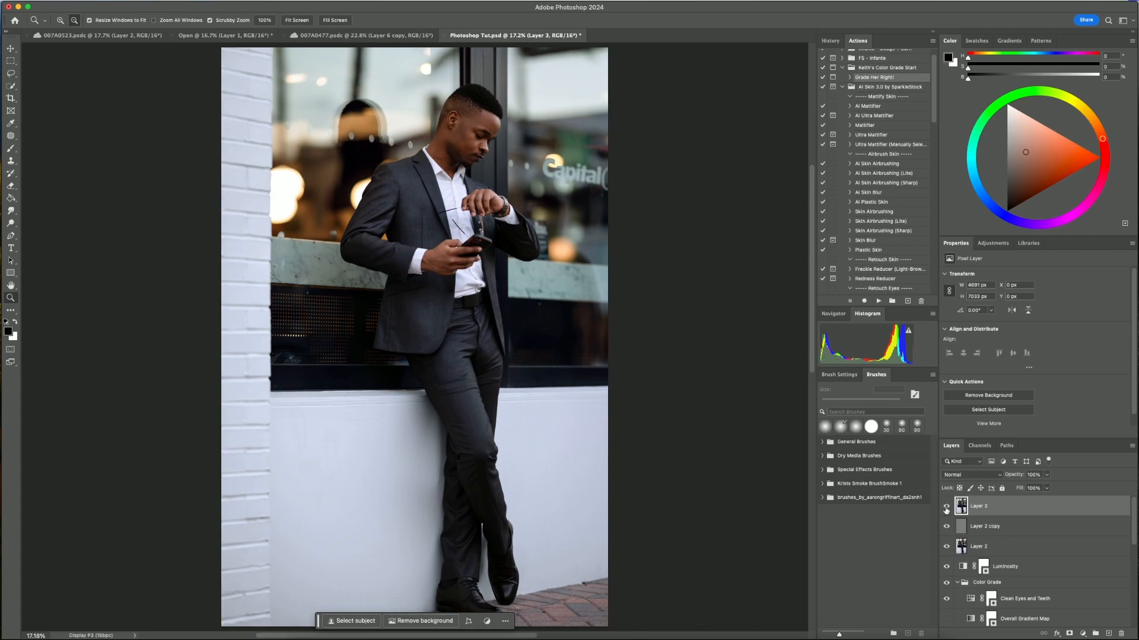
pyautogui.press('super+j')
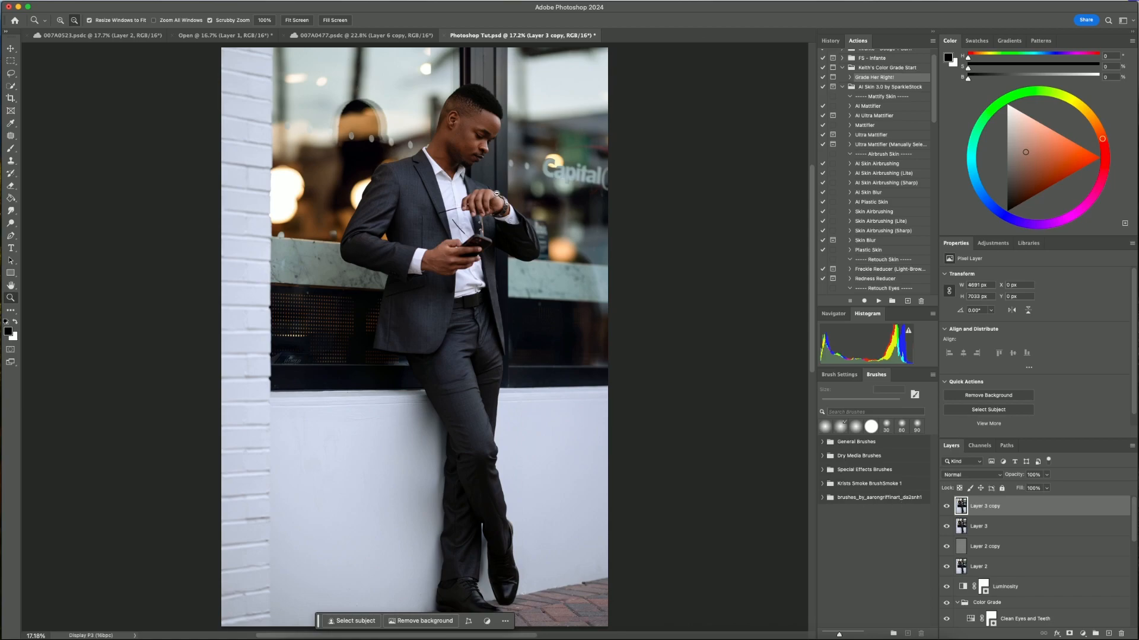
# Apply Retouch4me Heal to the duplicated merged layer with Sensitivity 100 and Make Mask on
pyautogui.click(59, 1)
pyautogui.moveTo(159, 223)
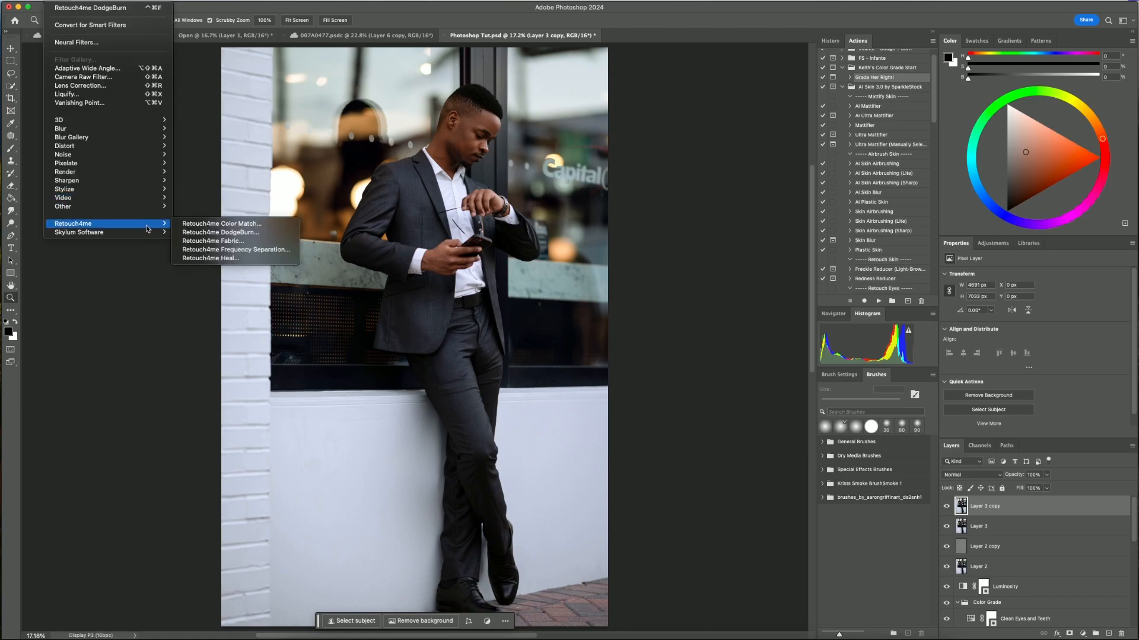
pyautogui.click(237, 257)
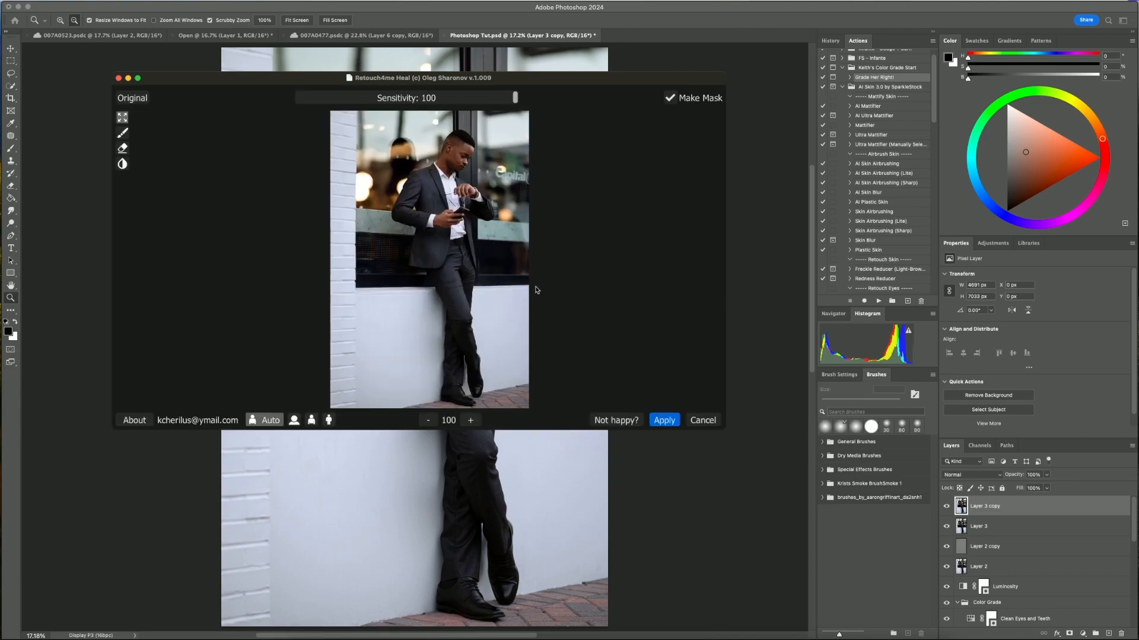
pyautogui.click(663, 420)
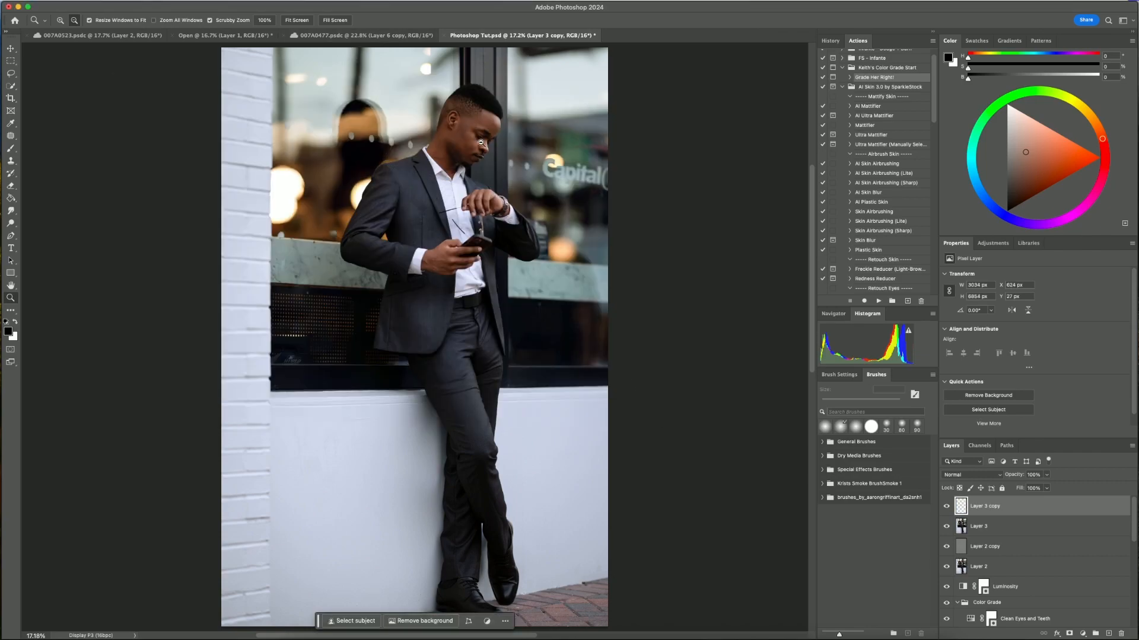
# Isolate the healing layer and examine its retouched spots close up in the face area
pyautogui.keyDown('alt'); pyautogui.click(959, 509); pyautogui.keyUp('alt')
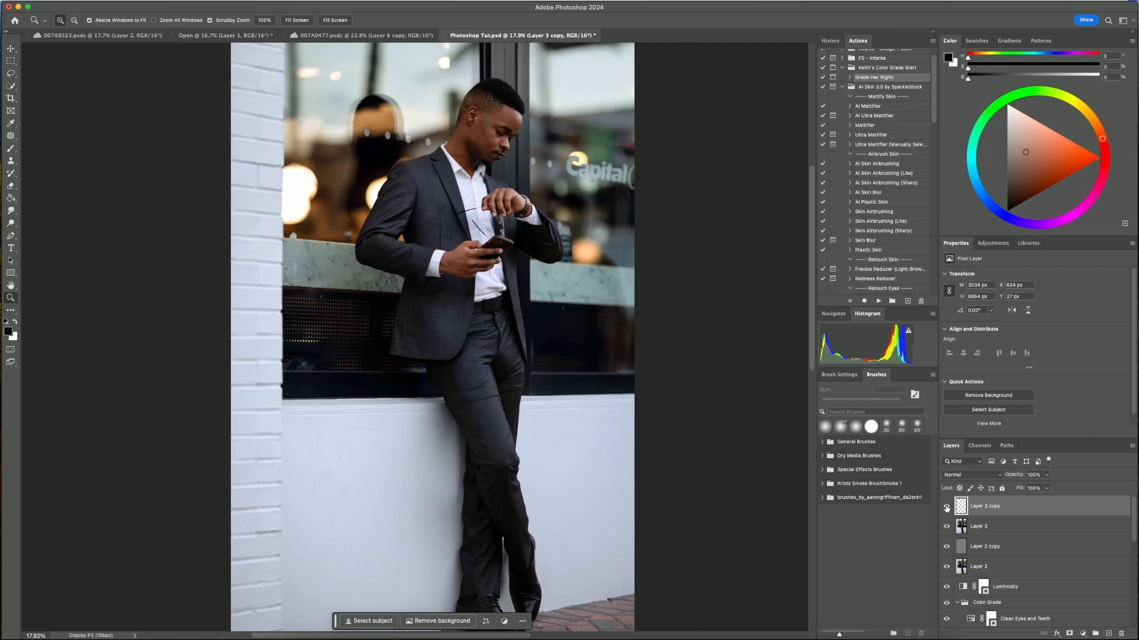
pyautogui.keyDown('alt'); pyautogui.click(946, 507); pyautogui.keyUp('alt')
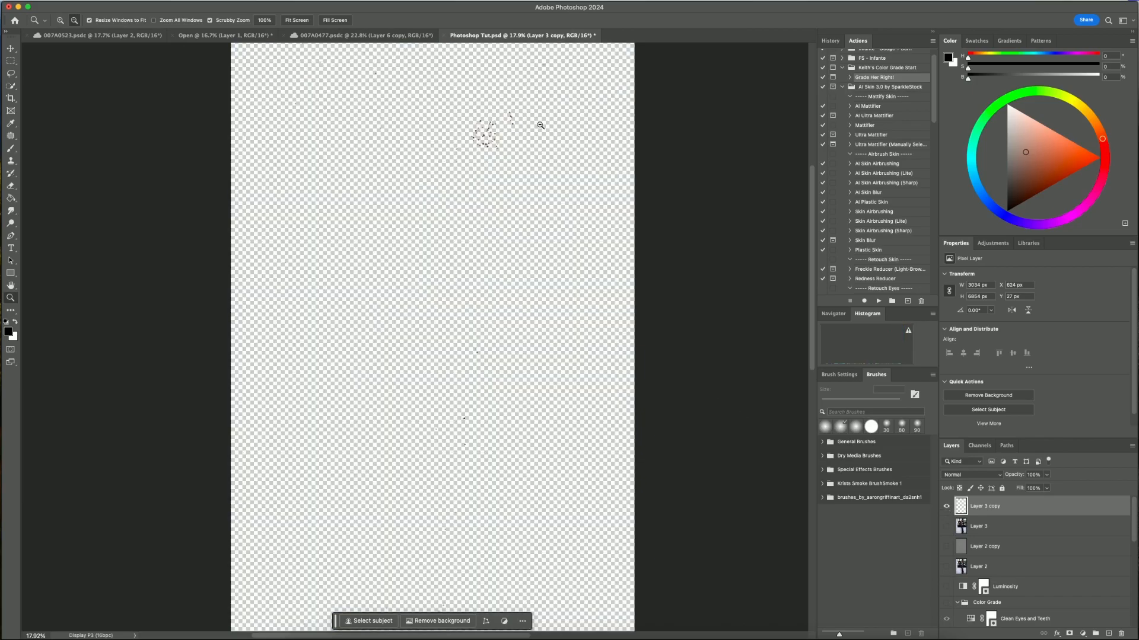
pyautogui.click(512, 137)
pyautogui.moveTo(512, 138); pyautogui.dragTo(577, 143)
pyautogui.moveTo(445, 142); pyautogui.dragTo(536, 366)
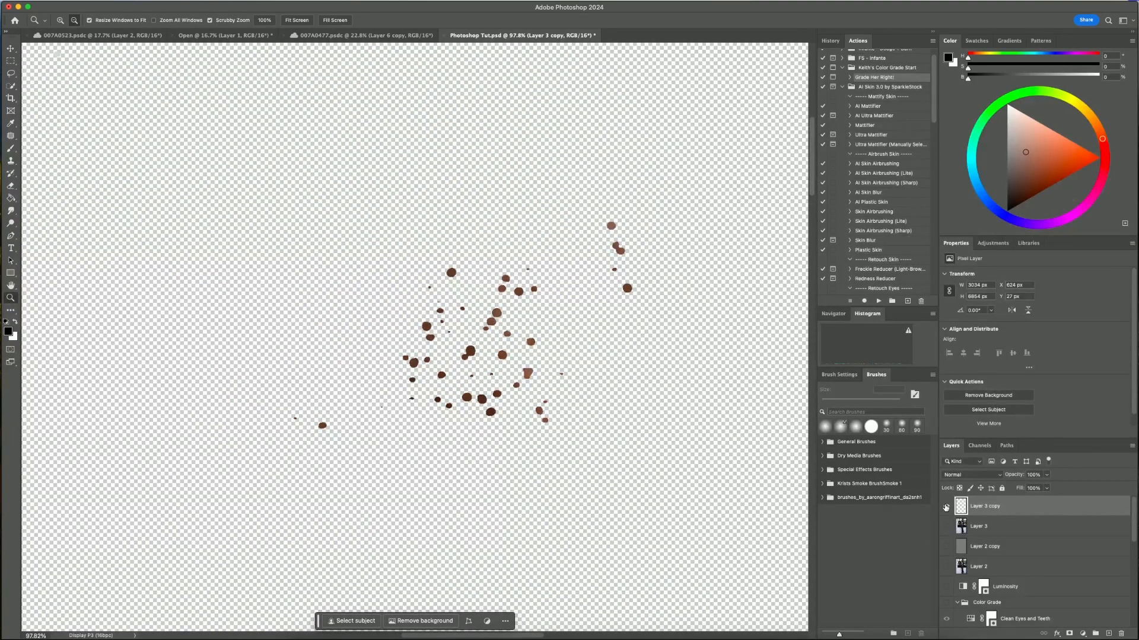
# Show all layers again and compare the face without and with the healing layer
pyautogui.keyDown('alt'); pyautogui.click(946, 507); pyautogui.keyUp('alt')
pyautogui.press('alt')
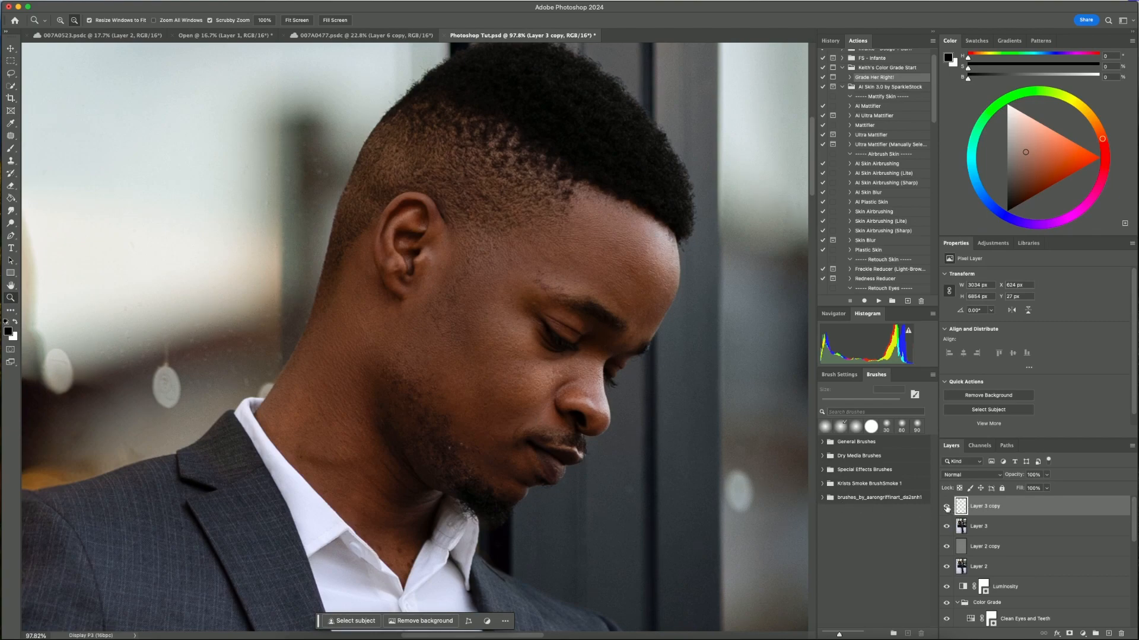
pyautogui.click(947, 508)
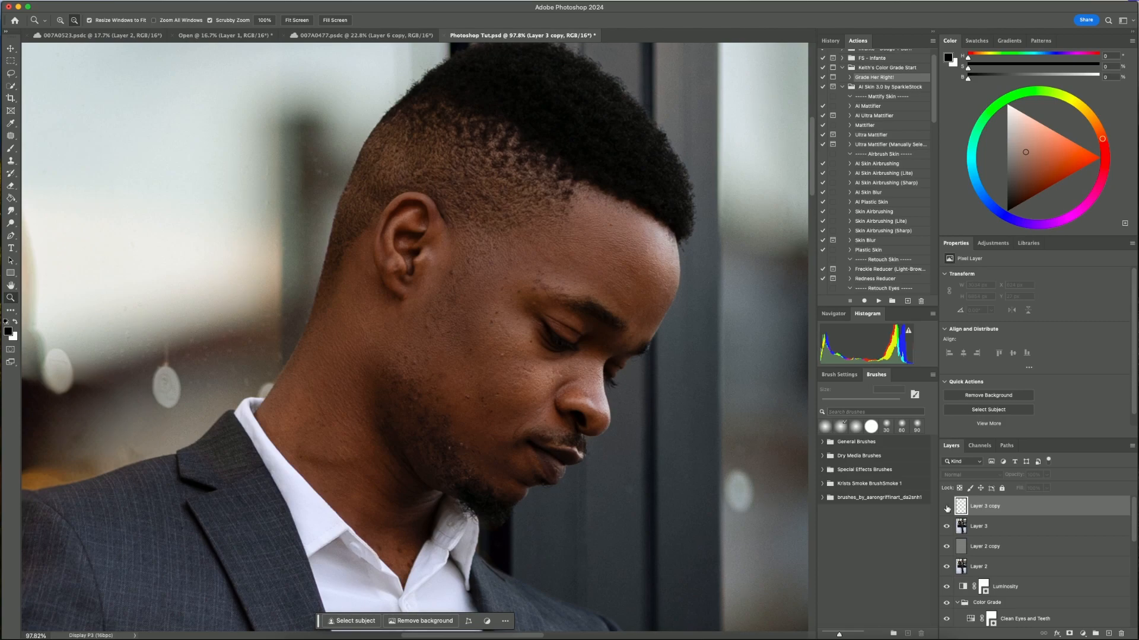
pyautogui.click(947, 508)
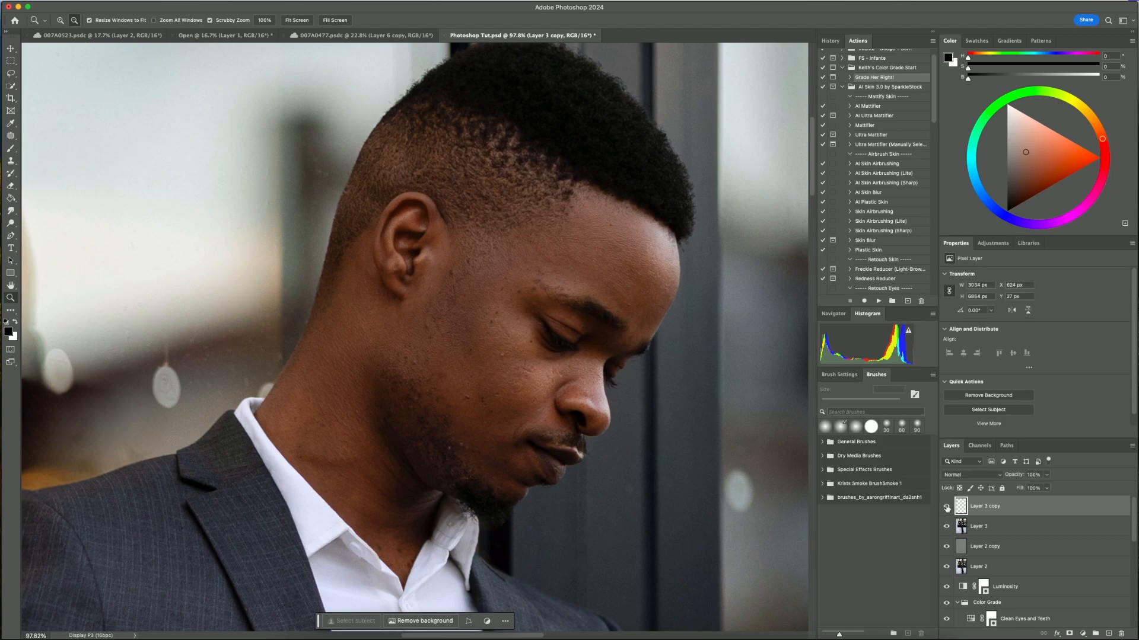